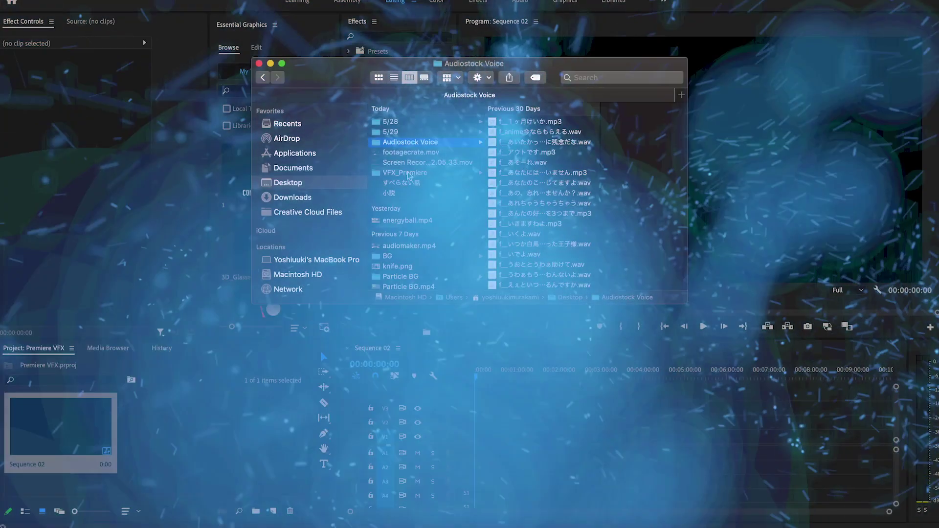
- Import Footage.mov and the three FootageCrate effect clips from VFX_Premiere into the Project panel
click(405, 173)
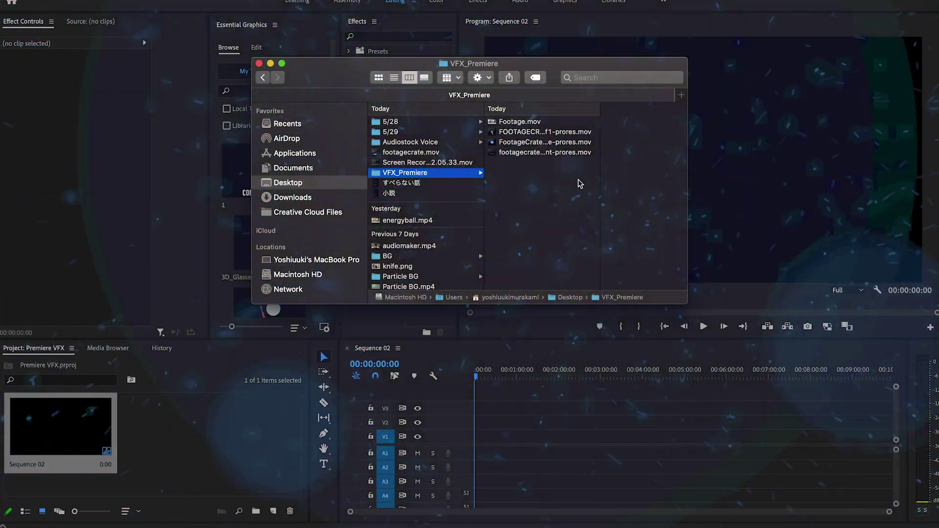
drag(505, 137, 204, 442)
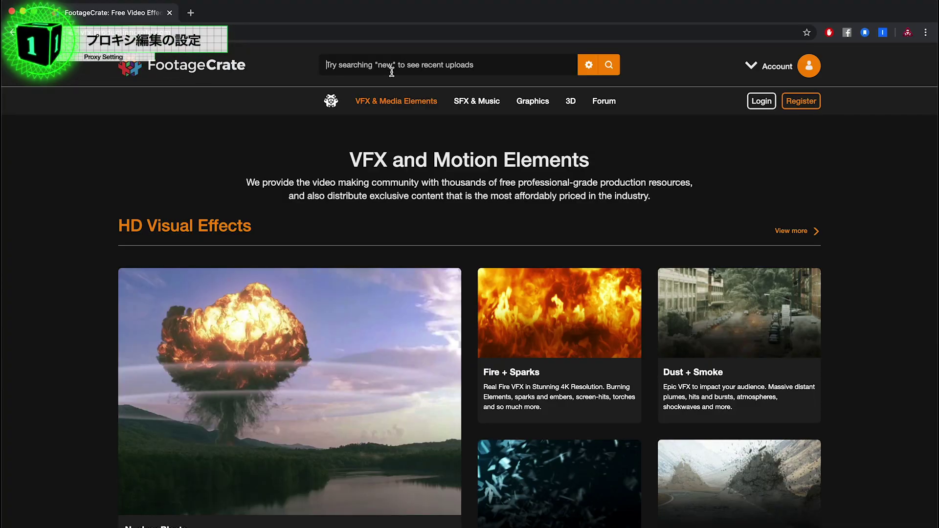
- Search FootageCrate for 'smoke' and browse the results
text(smoke)
key(Return)
mouse_move(350, 237)
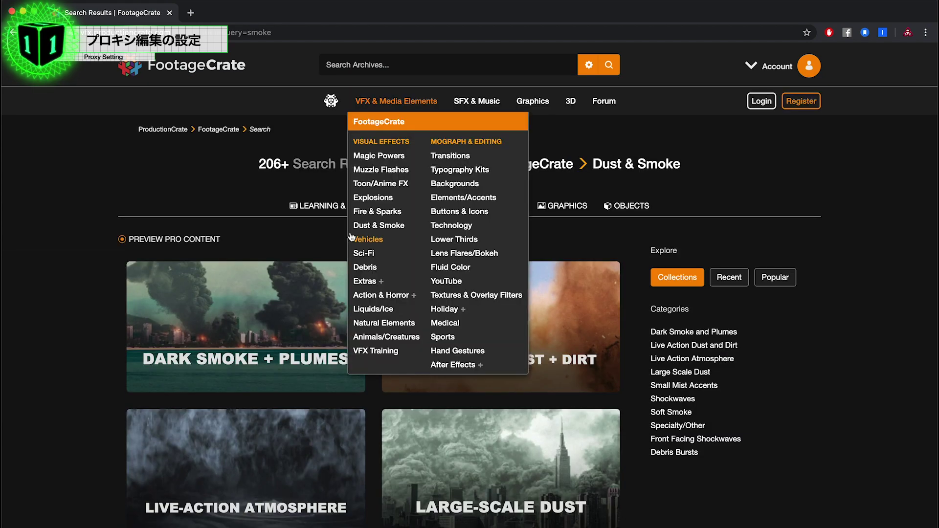
scroll(351, 236, down, 10)
scroll(350, 237, down, 5)
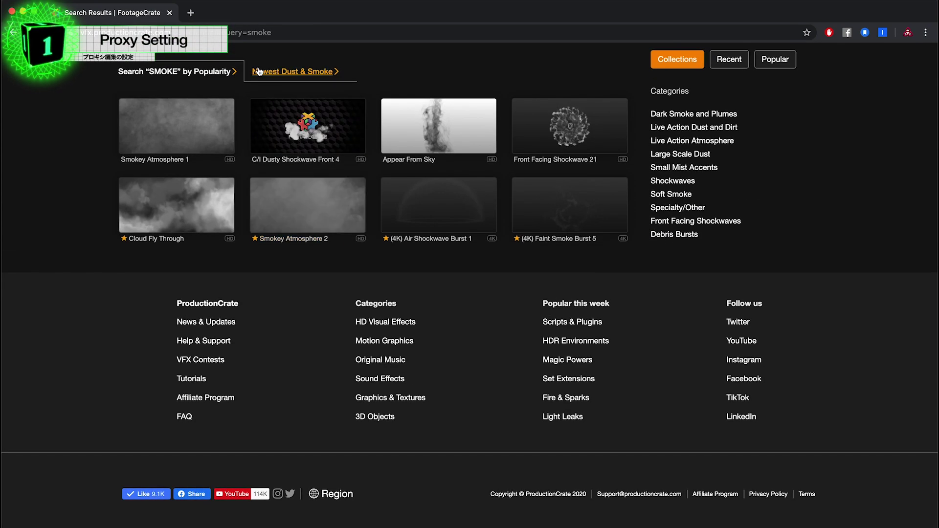
- Open the Dust & Smoke category, hide pro-only clips, and scroll through the free results
click(260, 71)
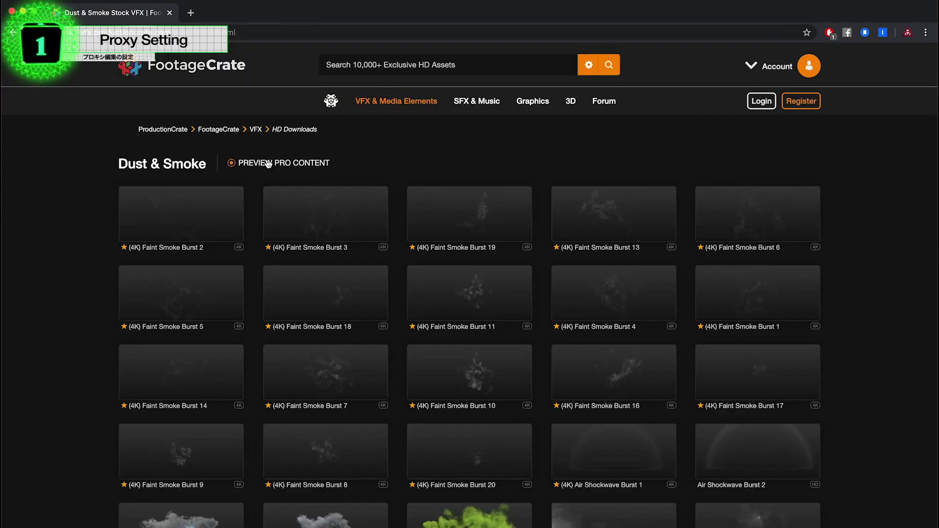
click(268, 164)
scroll(492, 343, down, 10)
scroll(494, 347, down, 5)
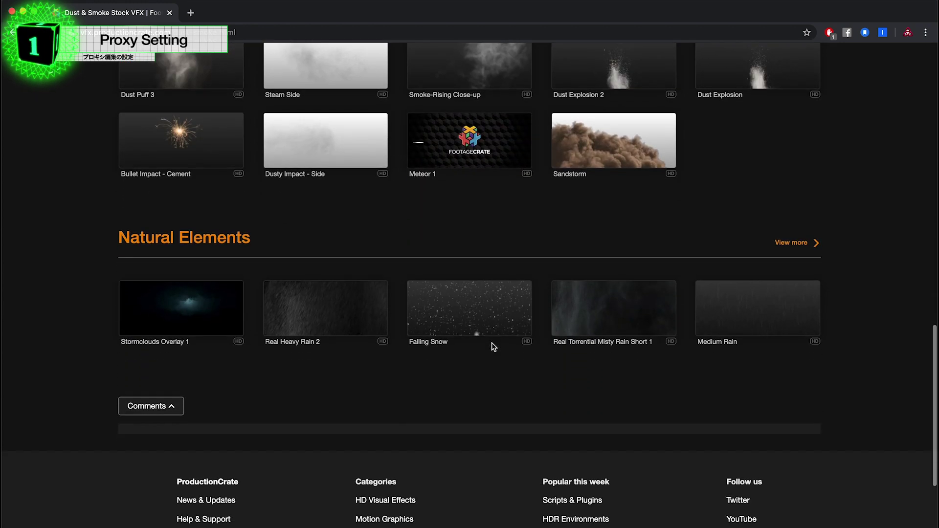
scroll(493, 346, up, 6)
scroll(493, 348, up, 2)
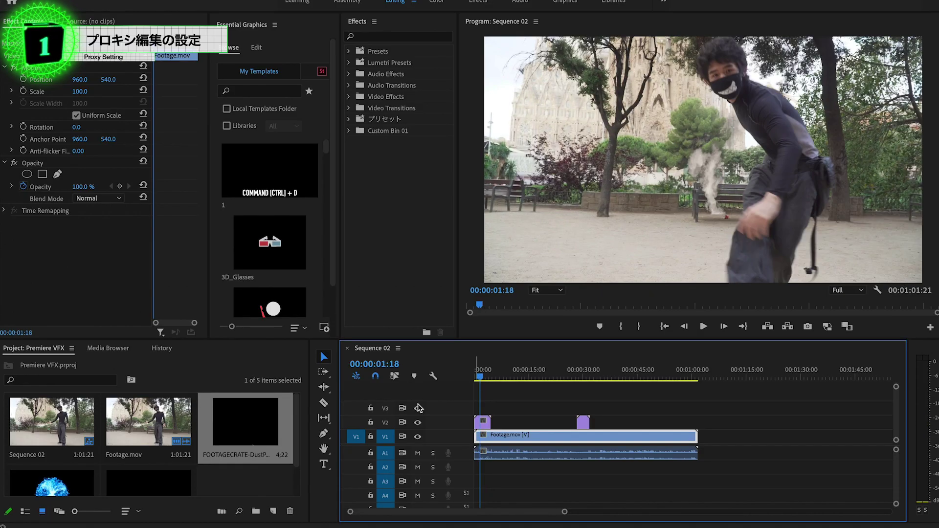
- Place the sand effect clip on V3 at the sequence start and preview the overlay
click(161, 488)
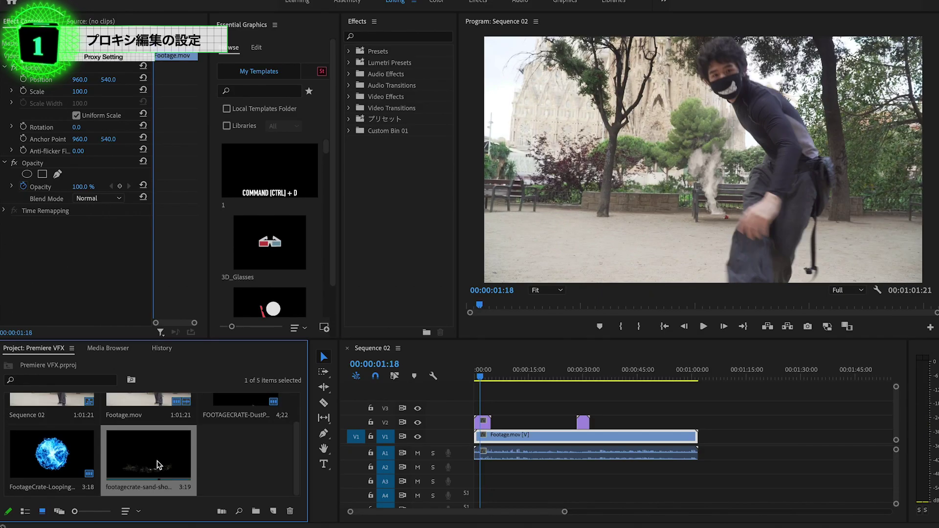
drag(158, 464, 481, 409)
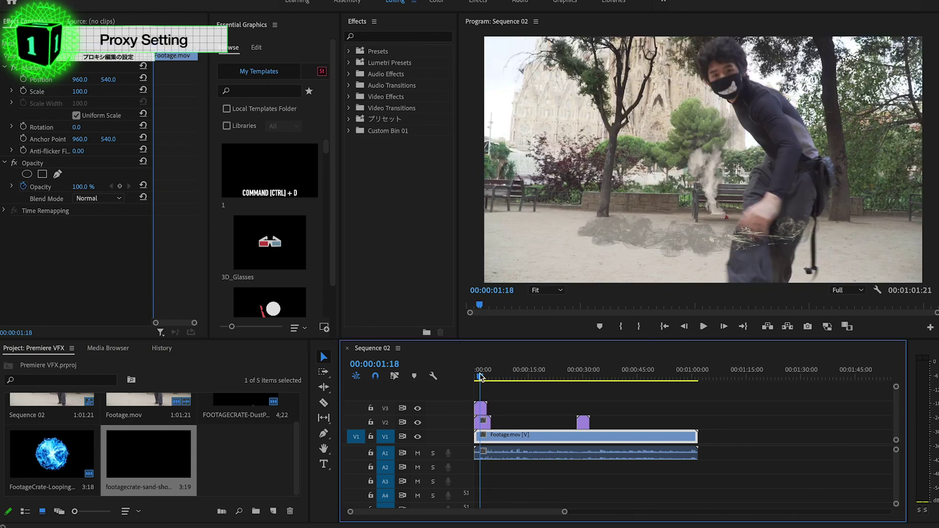
drag(481, 377, 479, 377)
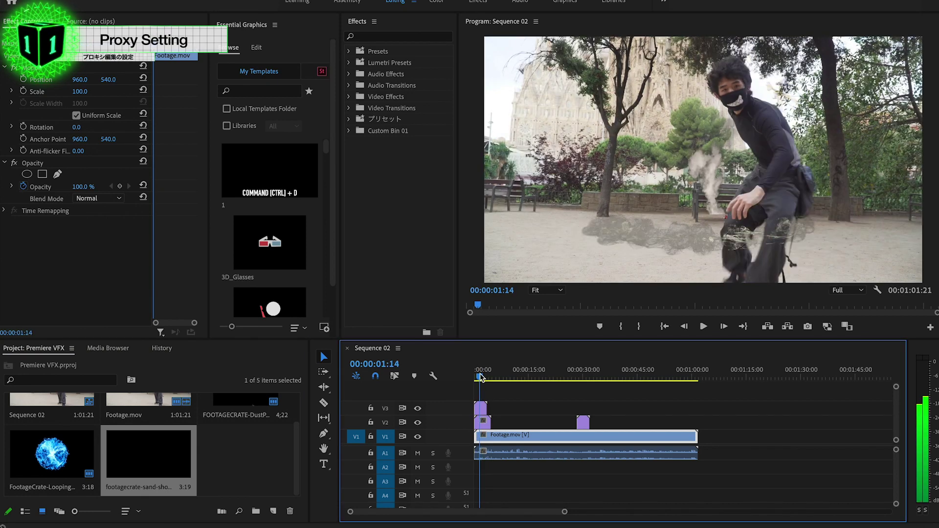
- Remove the sand and smoke overlays and the footage's A1 audio, then preview the dance footage
key(ctrl+z)
key(ctrl+z)
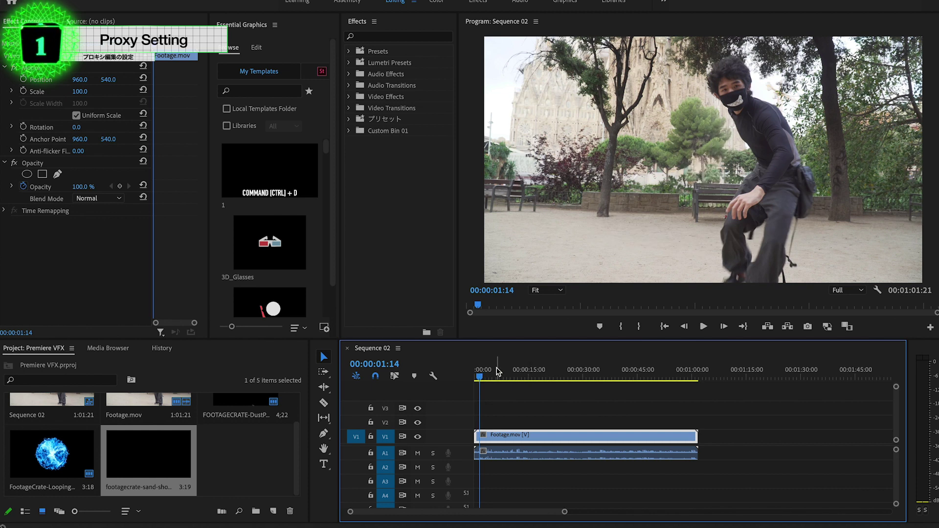
alt+click(550, 459)
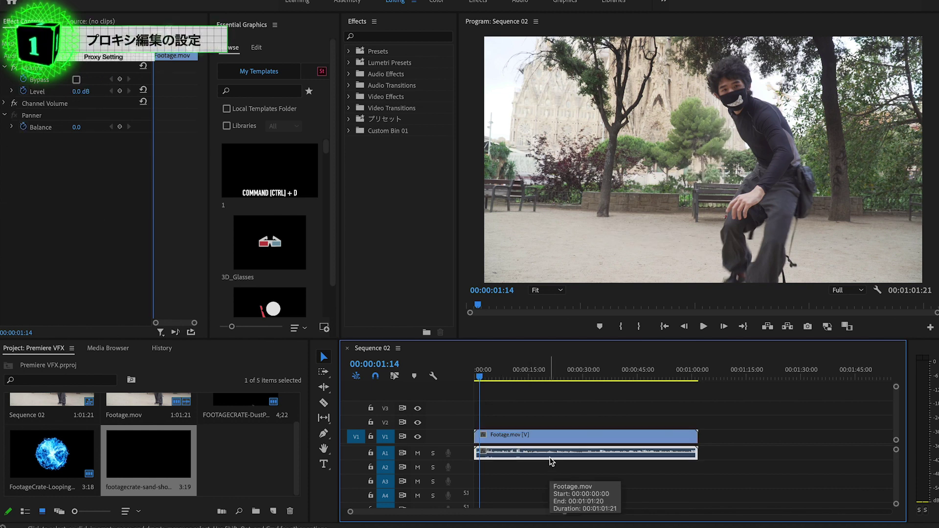
key(Delete)
mouse_move(478, 378)
mouse_down()
mouse_move(508, 377)
mouse_move(502, 383)
mouse_up()
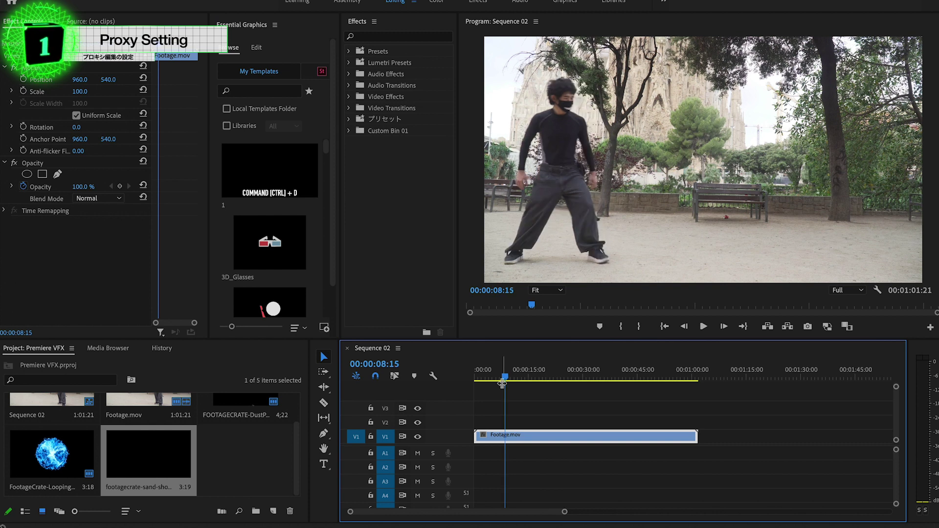
scroll(223, 444, up, 2)
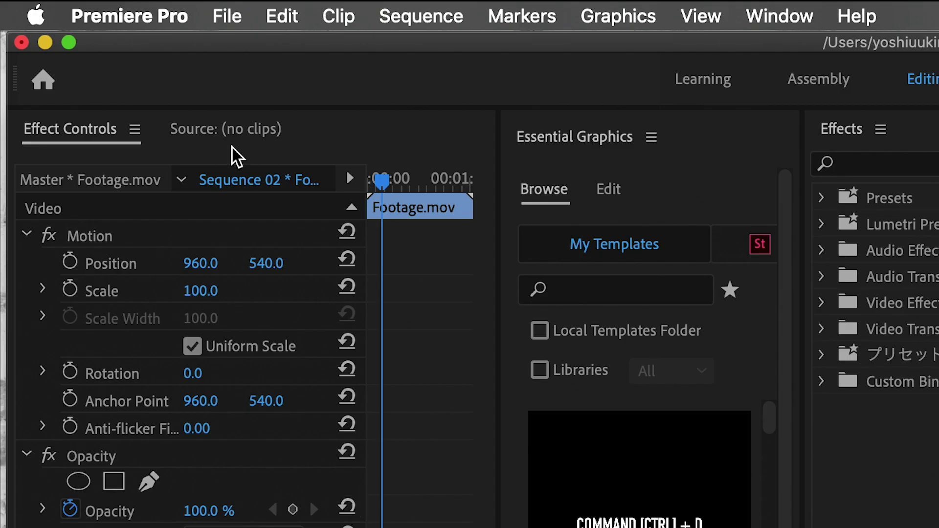
- Confirm Enable proxies is checked in the Media preferences and accept with OK
click(159, 9)
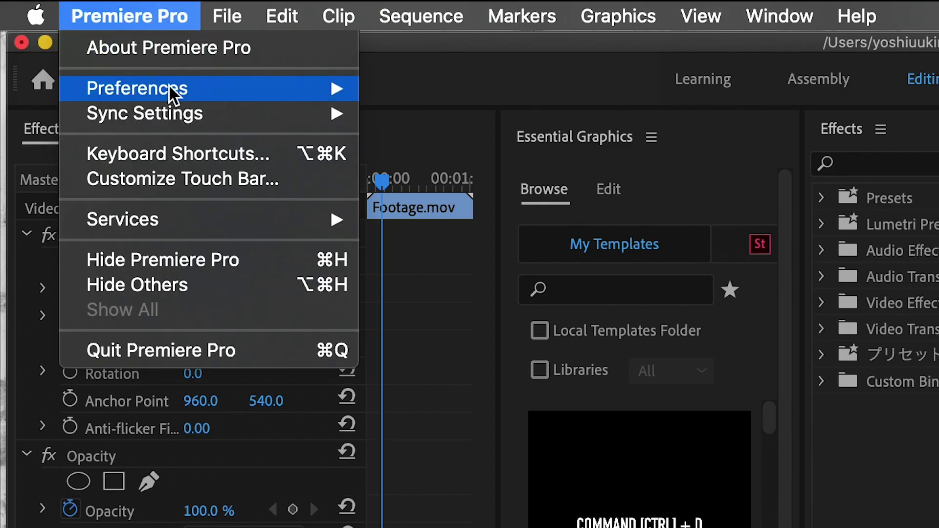
mouse_move(178, 93)
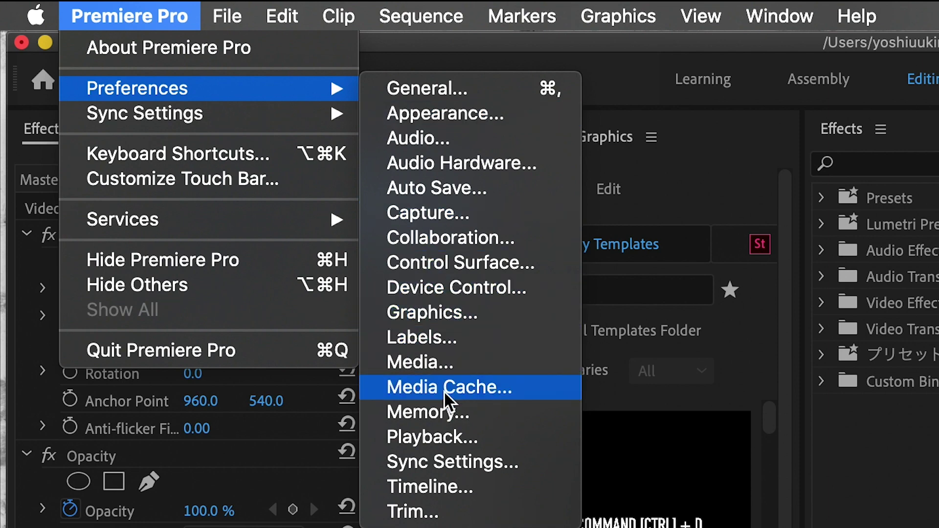
click(439, 369)
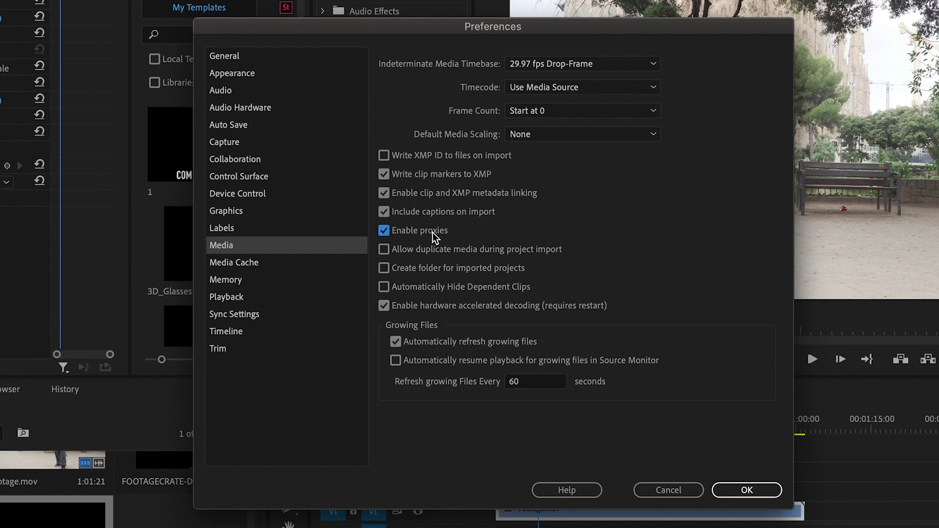
click(738, 490)
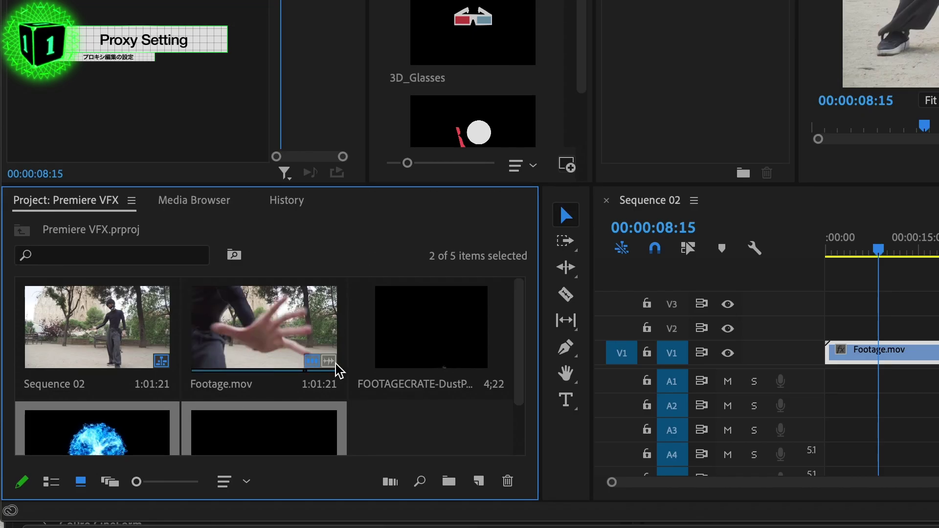
- Select the dust effect clip and Footage.mov and choose Create Proxies for them
ctrl+click(454, 313)
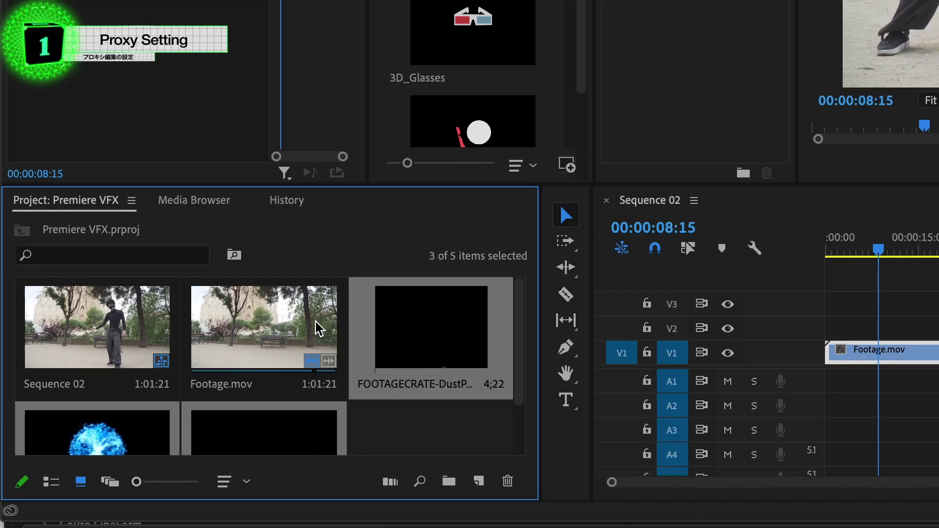
ctrl+click(333, 352)
scroll(341, 362, down, 2)
scroll(341, 362, up, 2)
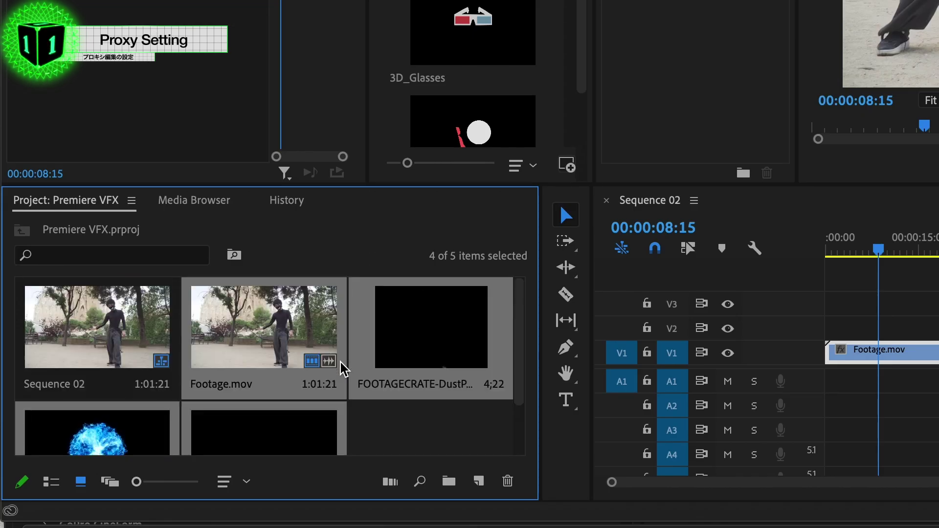
right_click(304, 355)
mouse_move(360, 315)
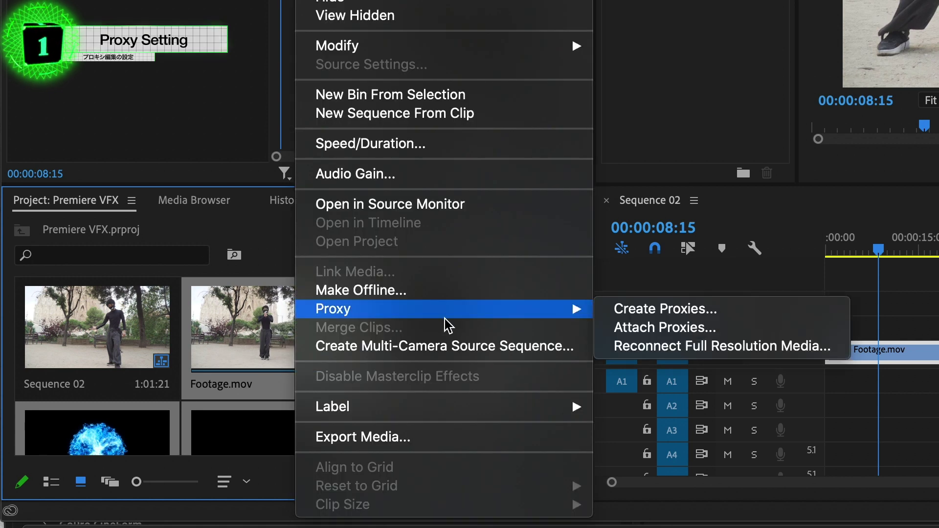
click(685, 313)
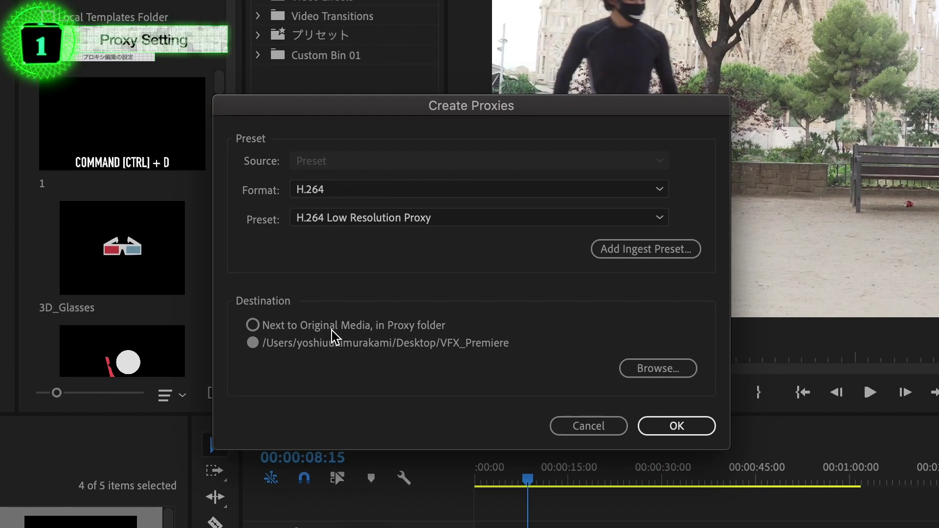
- Make a new Proxies folder in VFX_Premiere as the destination and start encoding the proxies
click(678, 370)
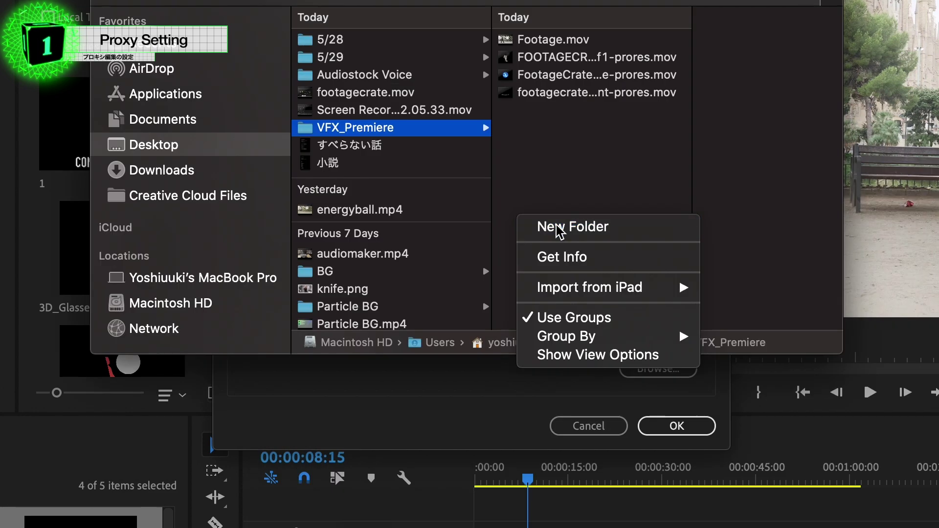
click(542, 230)
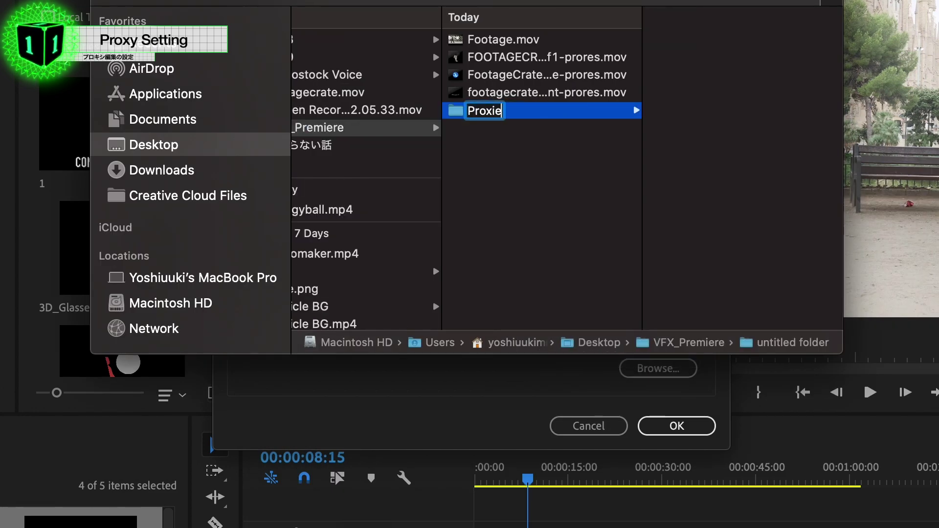
text(s)
key(Return)
double_click(765, 181)
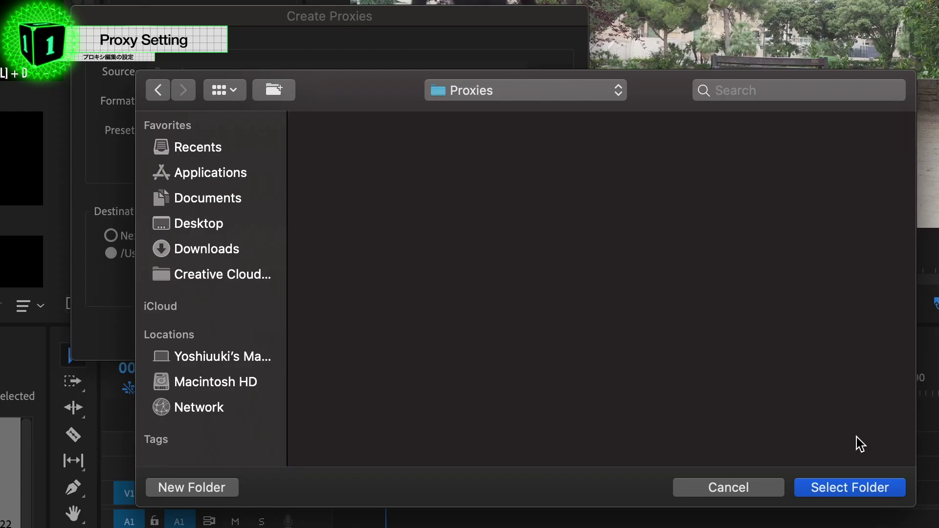
click(824, 488)
click(538, 337)
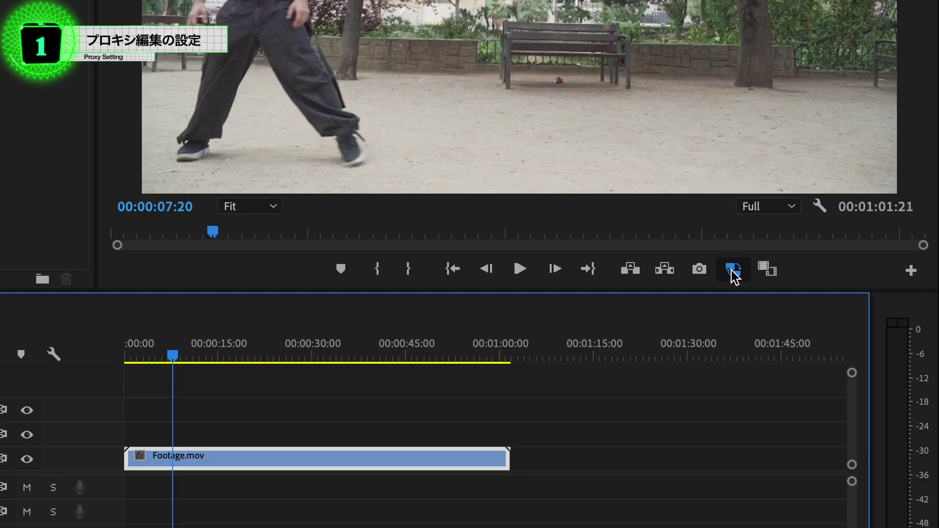
- Add the Toggle Proxies button to the Program Monitor controls and switch proxy playback on
click(830, 332)
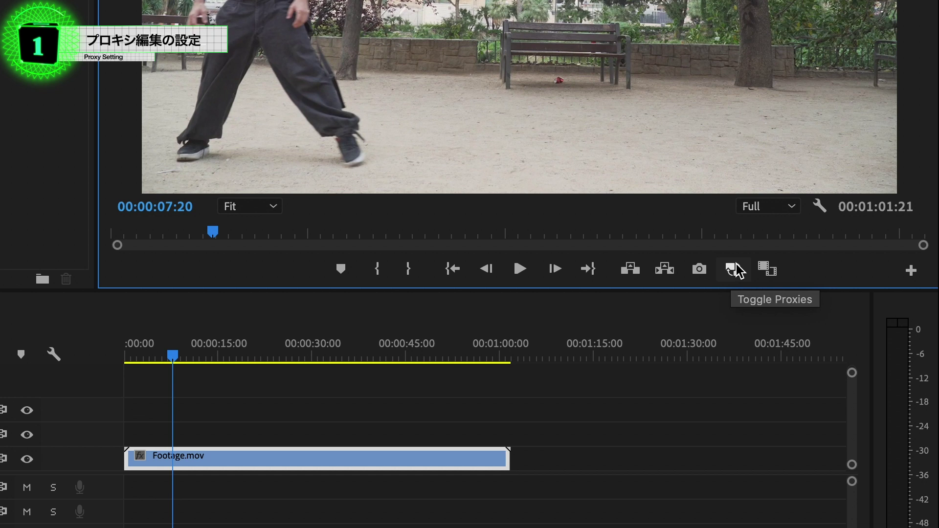
click(734, 269)
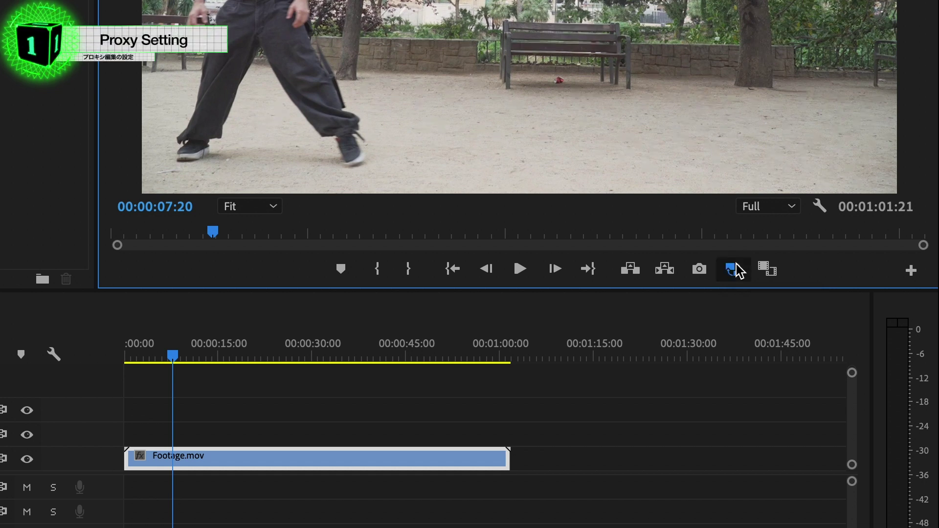
click(911, 270)
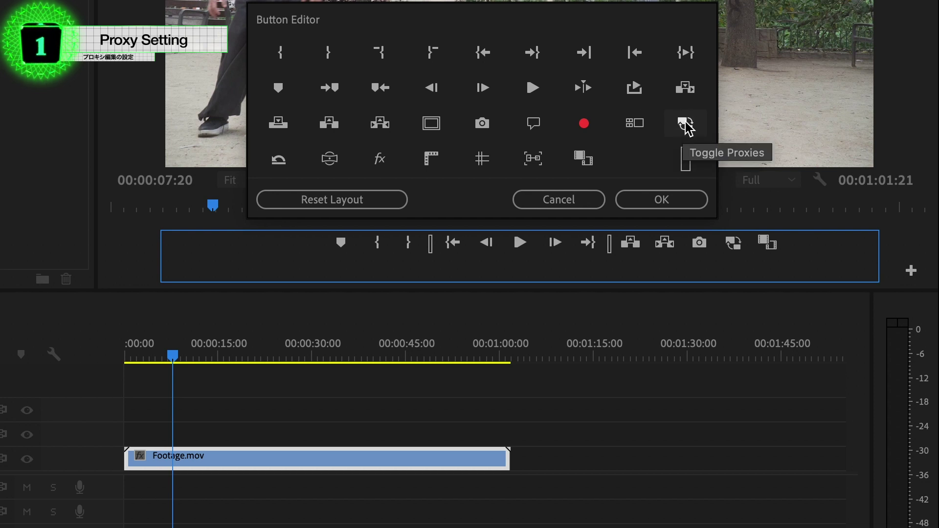
drag(686, 128, 801, 252)
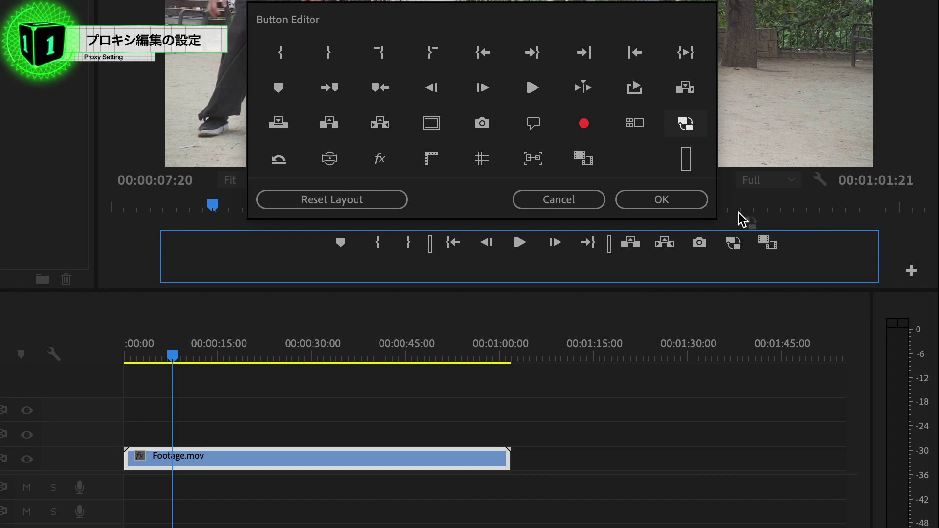
drag(734, 239, 735, 238)
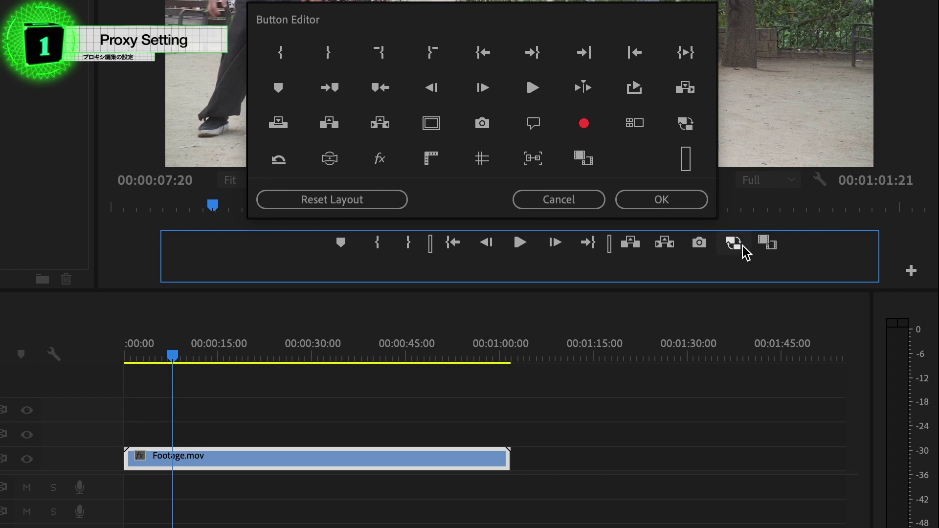
click(680, 204)
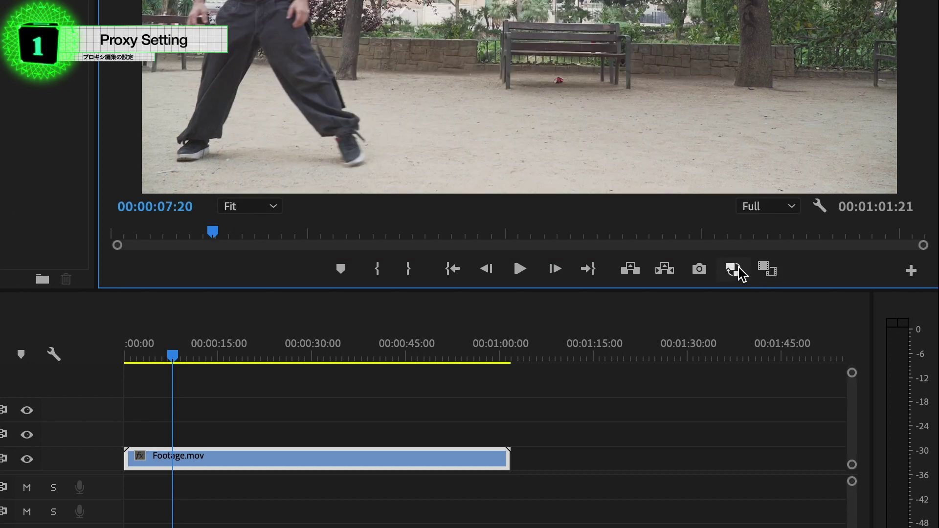
click(740, 272)
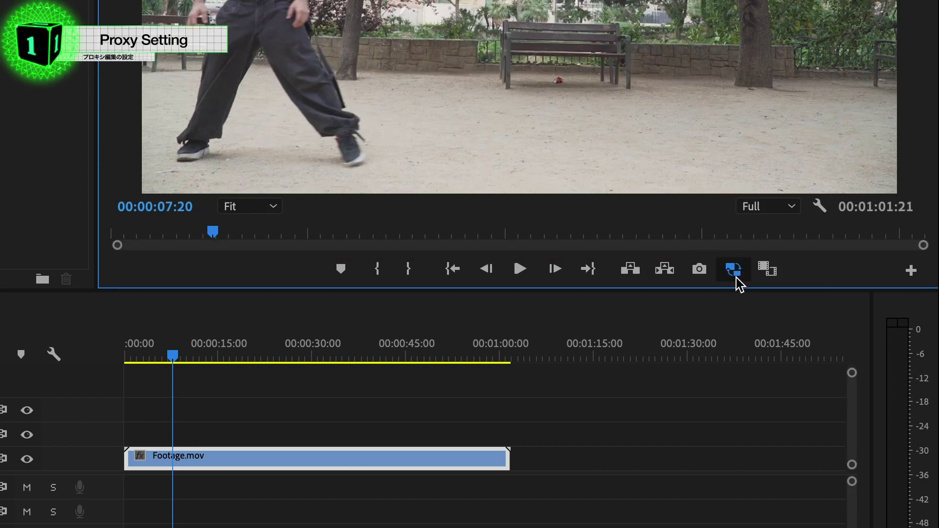
- Cut the footage at about 14 seconds, delete the earlier part, and move the rest to the start
drag(173, 352, 532, 376)
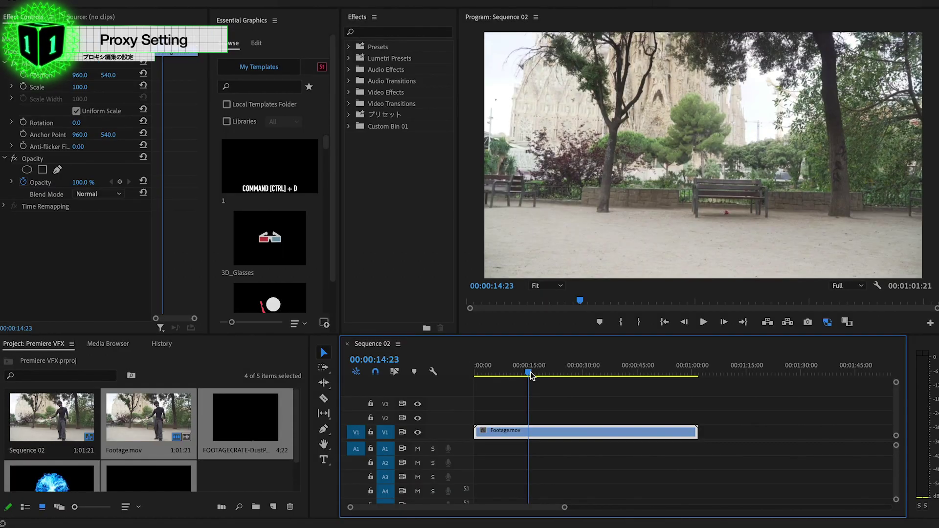
key(ctrl+k)
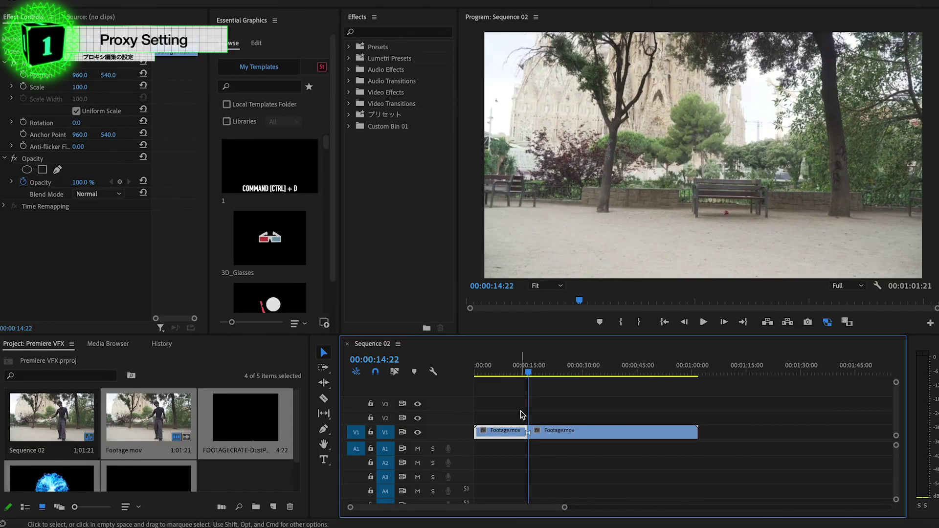
key(Delete)
drag(547, 431, 491, 432)
scroll(506, 426, up, 2)
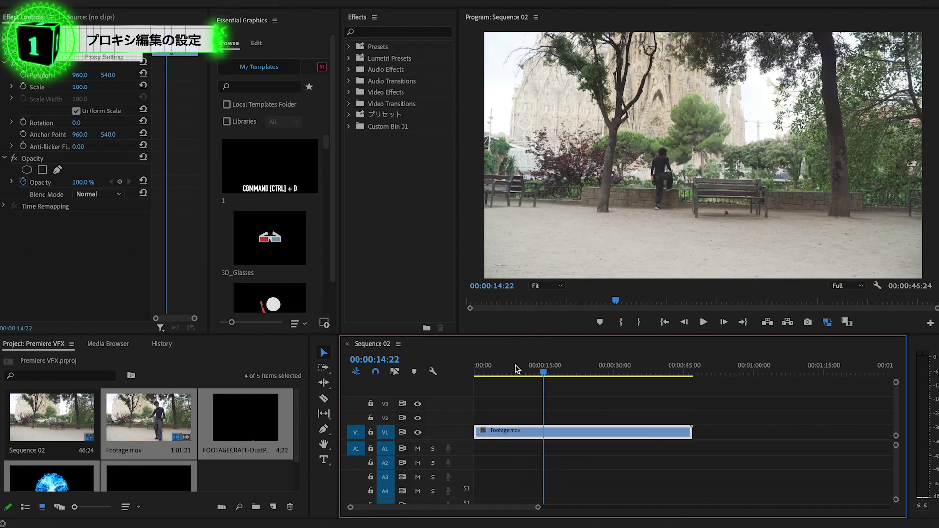
click(476, 372)
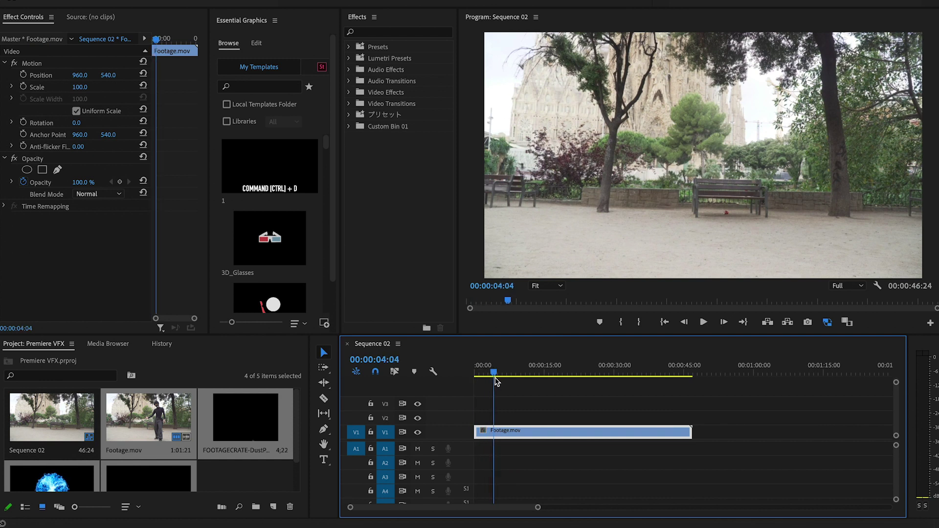
- Split the footage again and push the second piece later, leaving a gap
drag(517, 385, 521, 385)
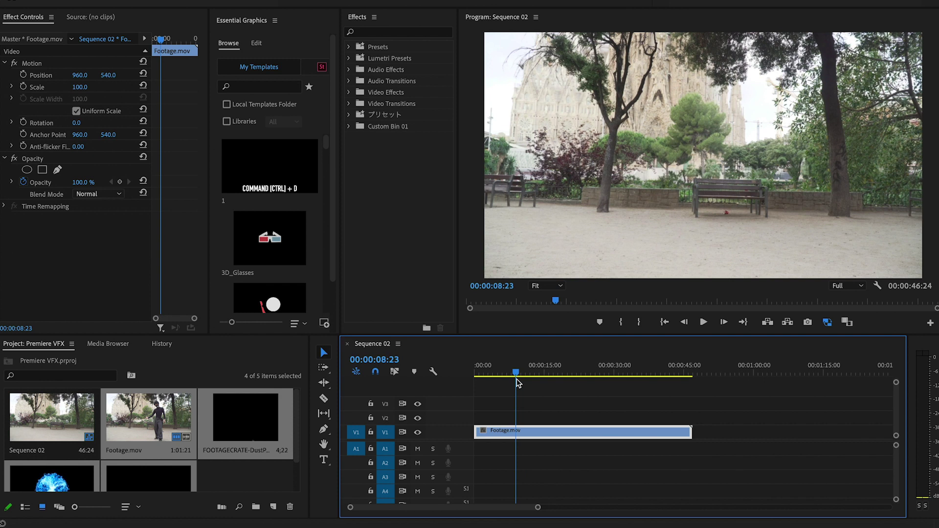
key(ctrl+k)
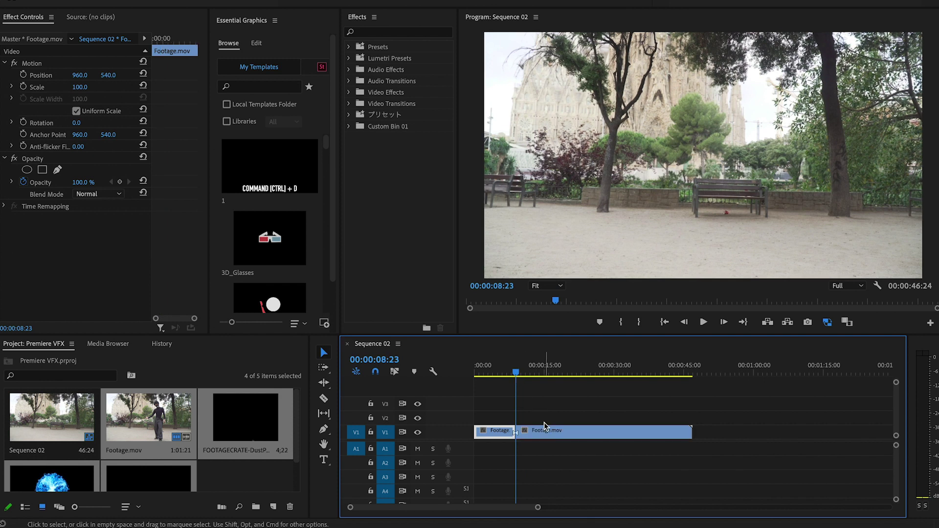
drag(545, 427, 584, 427)
key(=)
drag(601, 382, 699, 382)
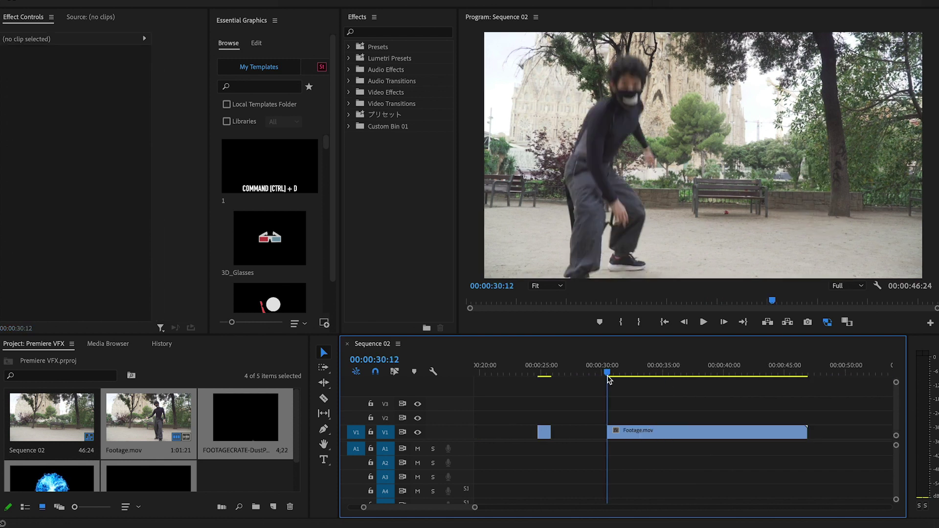
drag(609, 377, 630, 381)
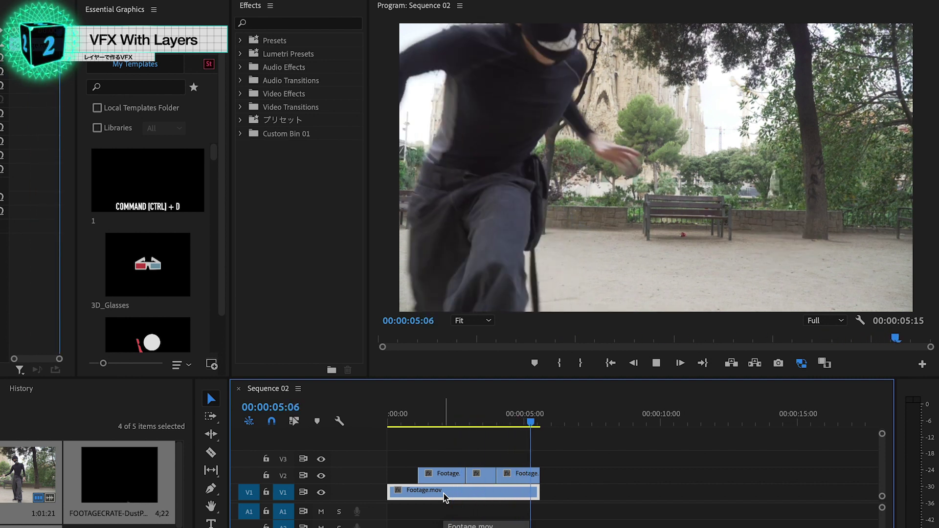
- Play back the sequence and return to the dancer's jump near 1 second
key(space)
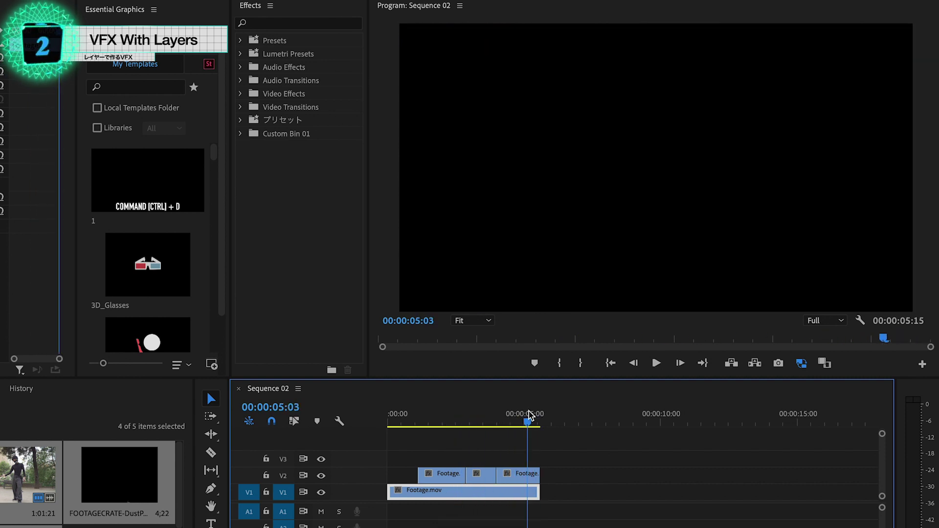
key(Home)
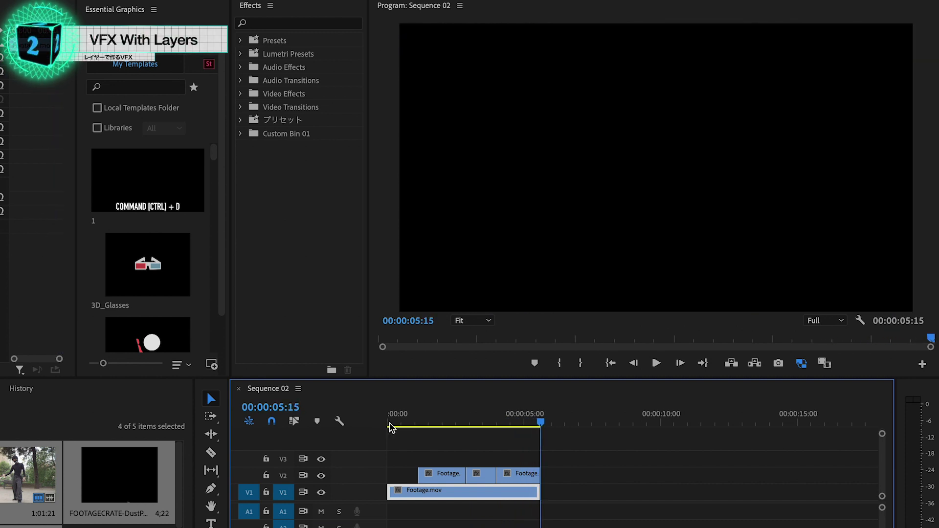
drag(433, 414, 425, 412)
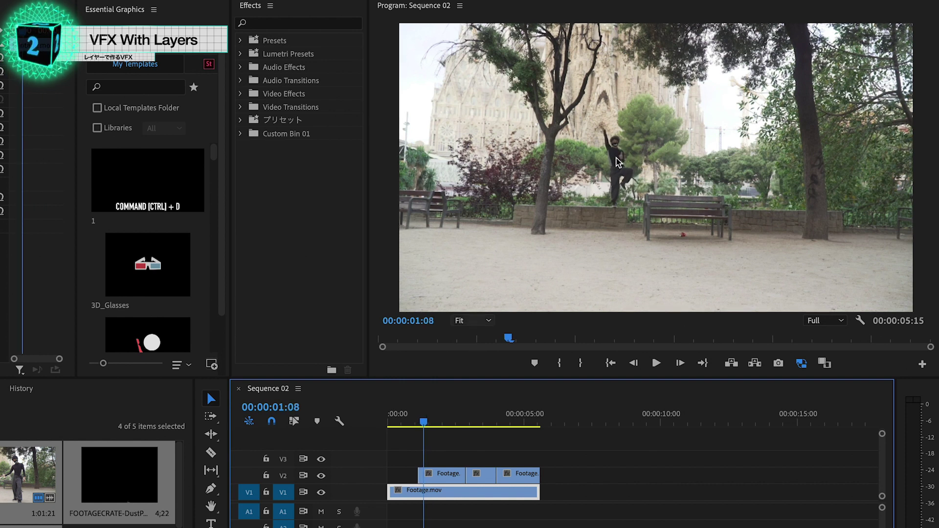
- Zoom the timeline and drop FOOTAGECRATE-DustPuff1-prores.mov onto V3 at the jump
key(=)
key(=)
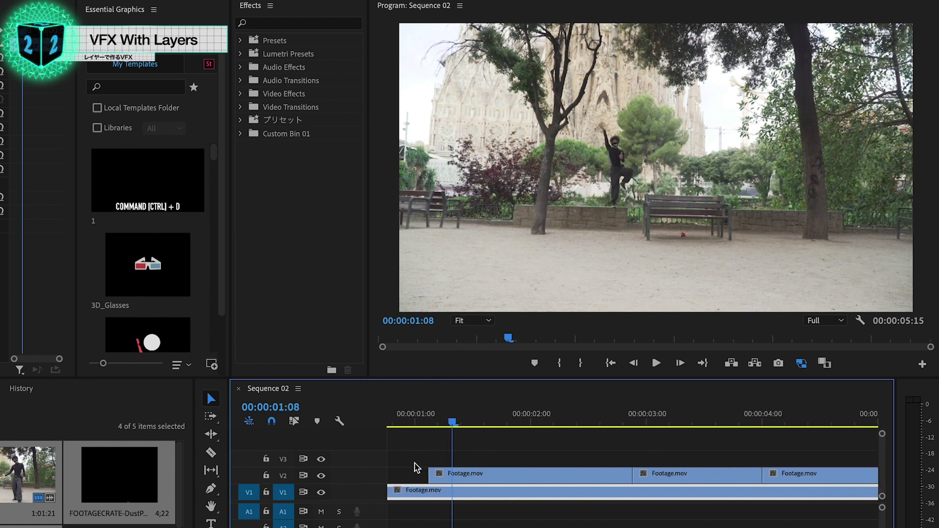
click(98, 411)
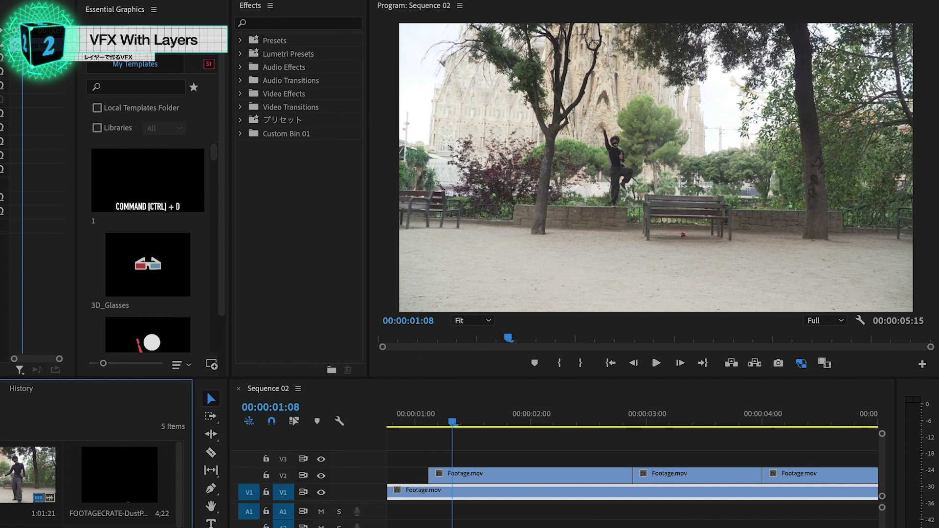
click(118, 486)
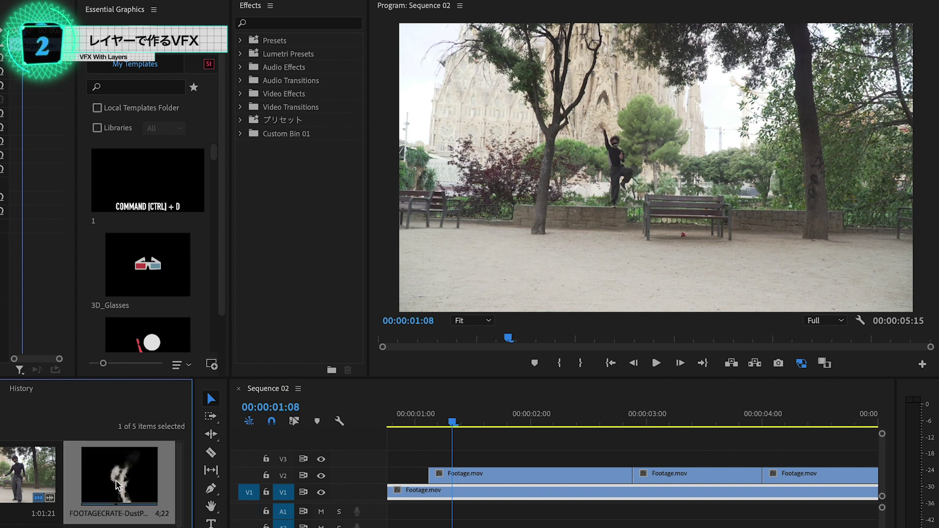
drag(109, 483, 399, 462)
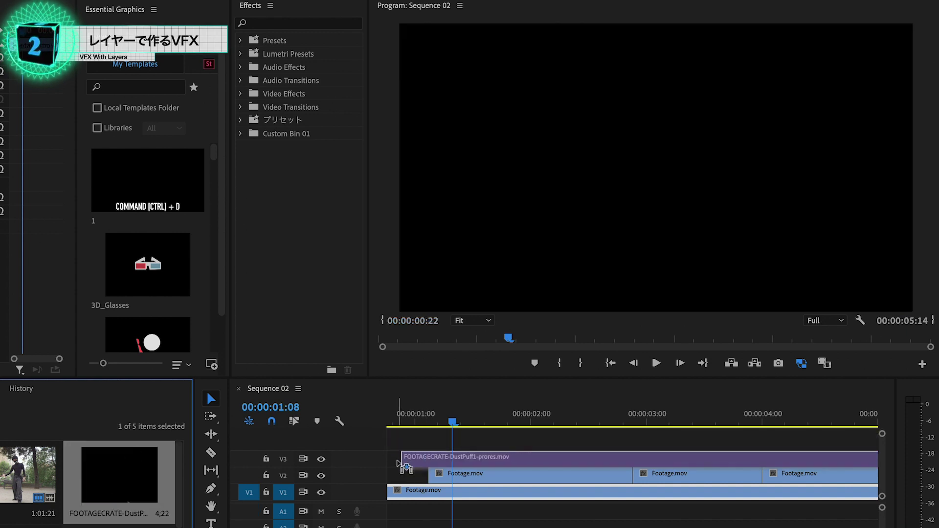
- Save the project and set the dust puff clip's blend mode to Screen
click(449, 462)
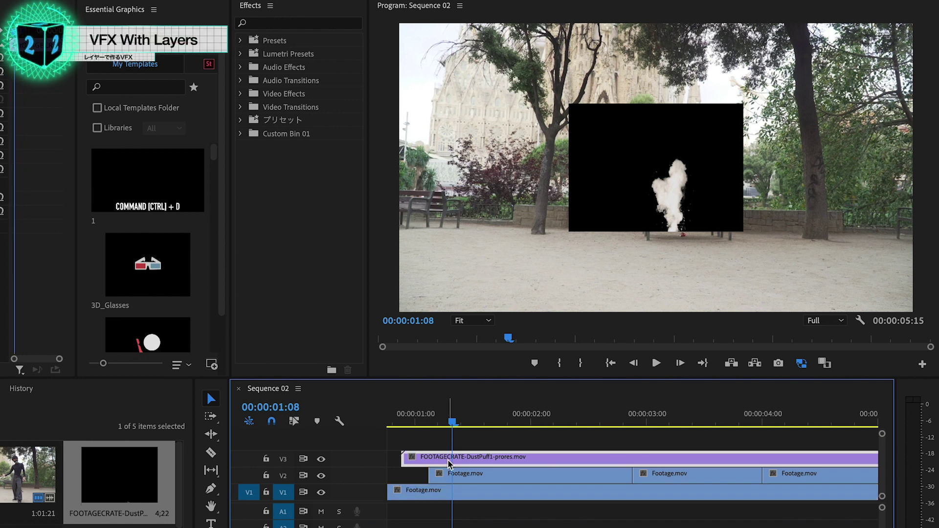
key(ctrl+s)
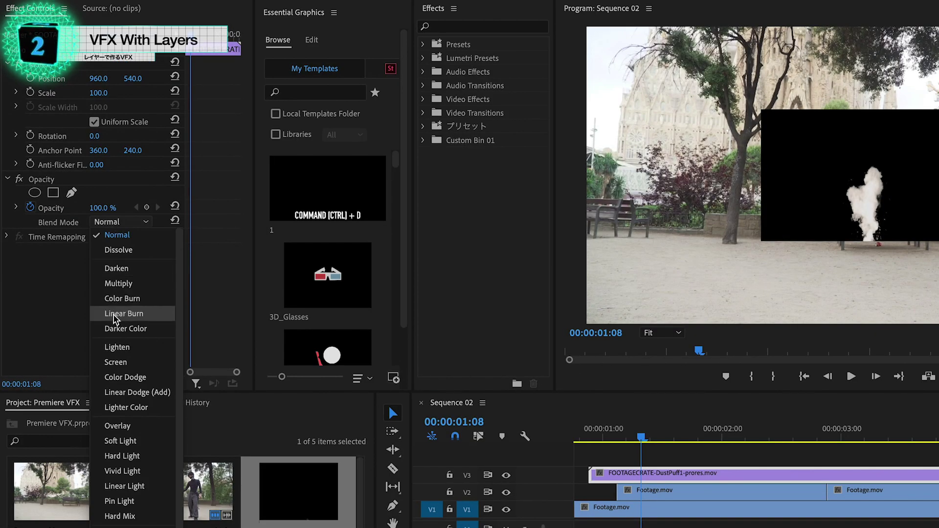
click(133, 366)
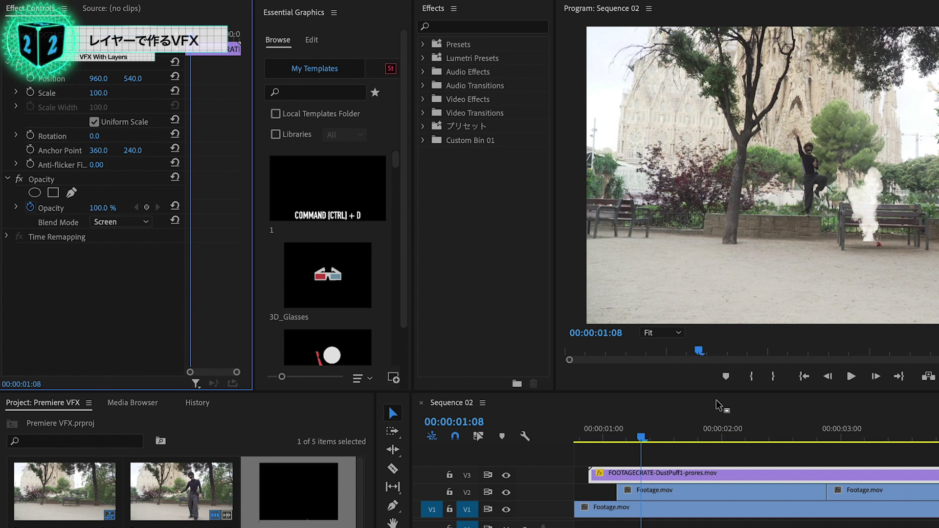
drag(602, 431, 617, 430)
- Scale the dust puff to 130, move it to 729, 370 under the dancer, and enlarge track heights
click(631, 481)
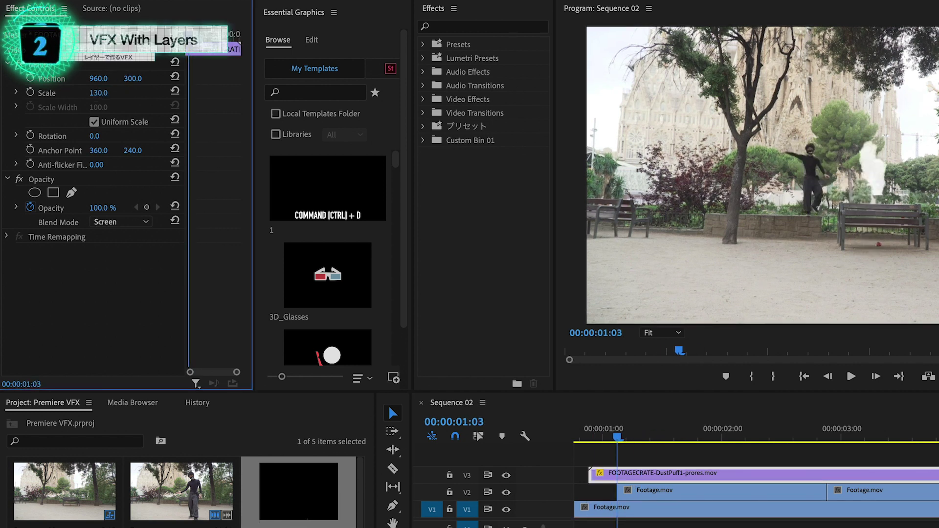
mouse_move(99, 79)
mouse_down()
mouse_move(127, 80)
mouse_move(110, 78)
mouse_up()
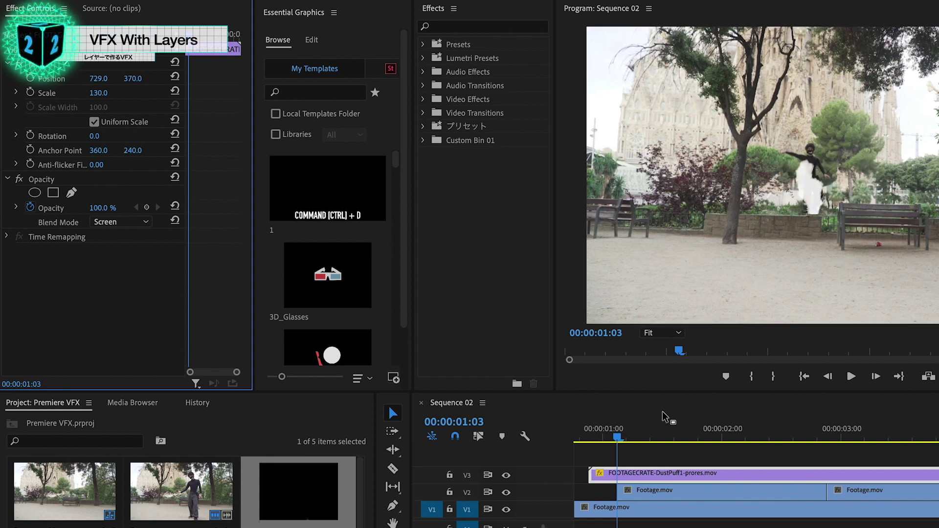
key(shift+equal)
key(shift+equal)
key(shift+equal)
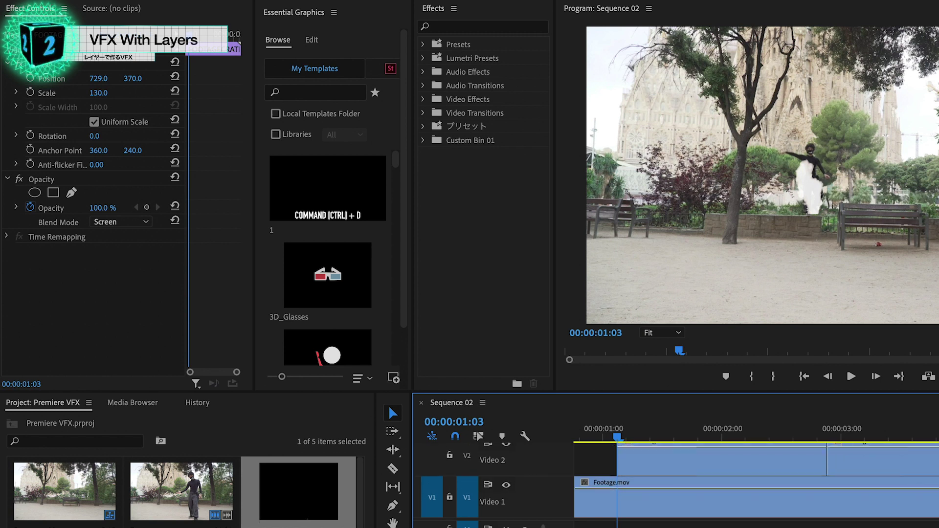
scroll(747, 470, up, 1)
scroll(722, 509, up, 2)
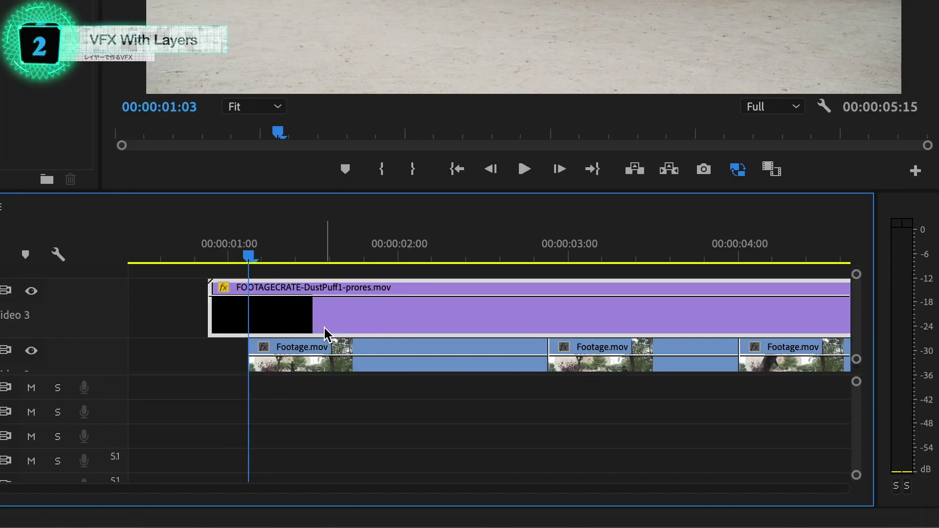
- Show the dust puff's Time Remapping speed band and add a ramped speed keyframe near 1 second
right_click(712, 487)
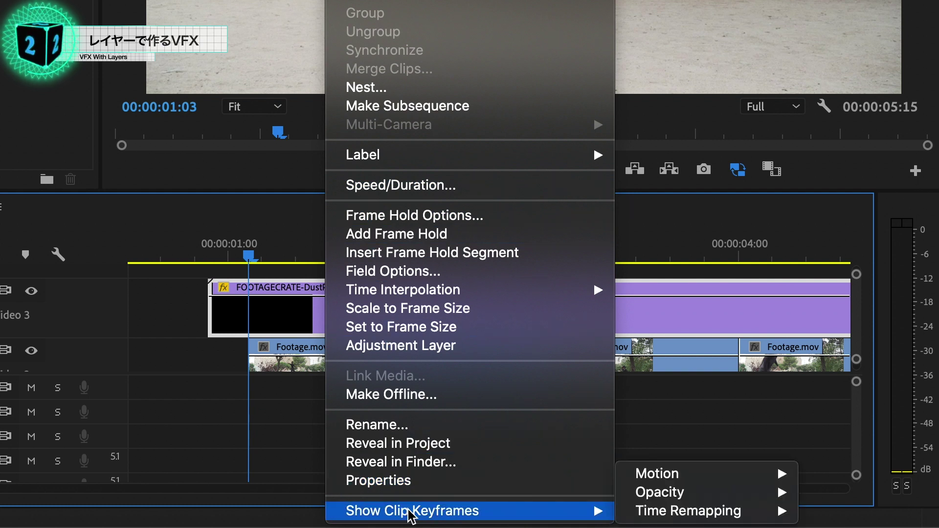
mouse_move(570, 517)
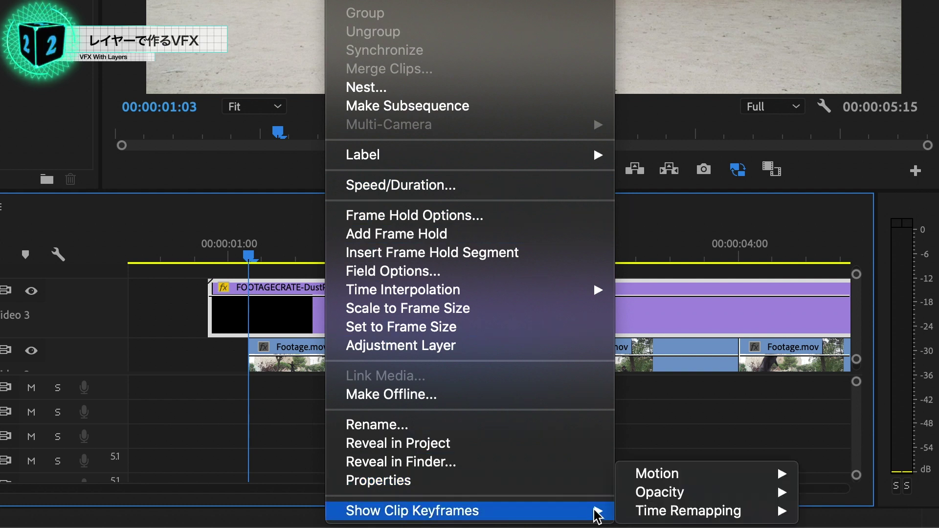
mouse_move(657, 509)
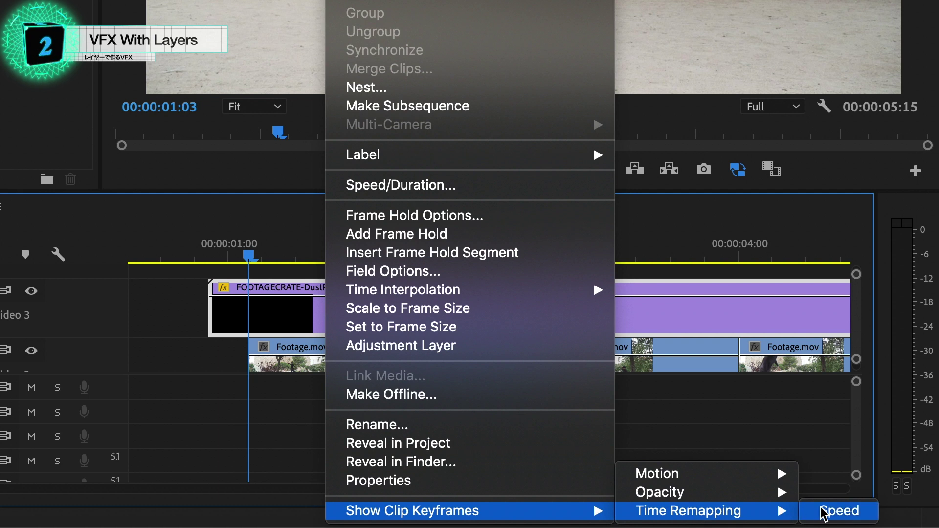
click(841, 511)
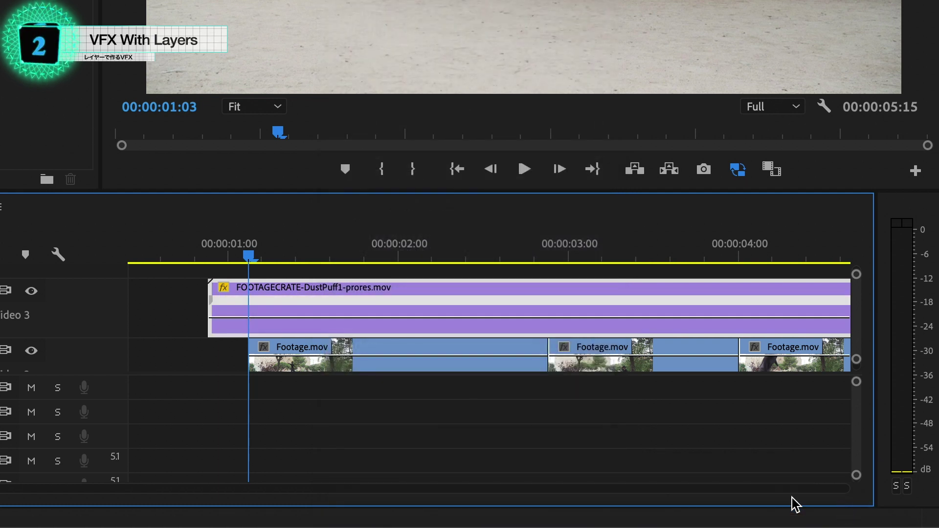
ctrl+click(293, 318)
drag(293, 304, 229, 313)
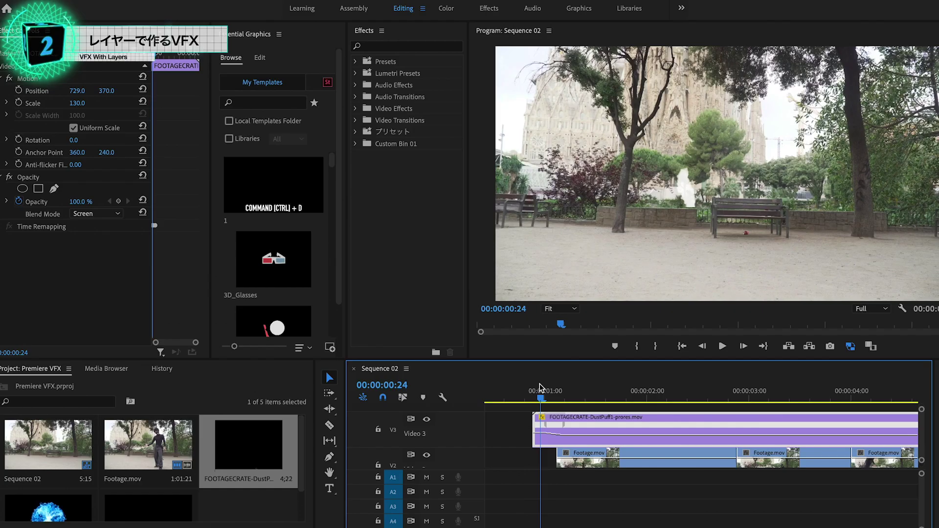
- Play back the sequence from near the start, then return to the dust puff moment
click(500, 383)
key(space)
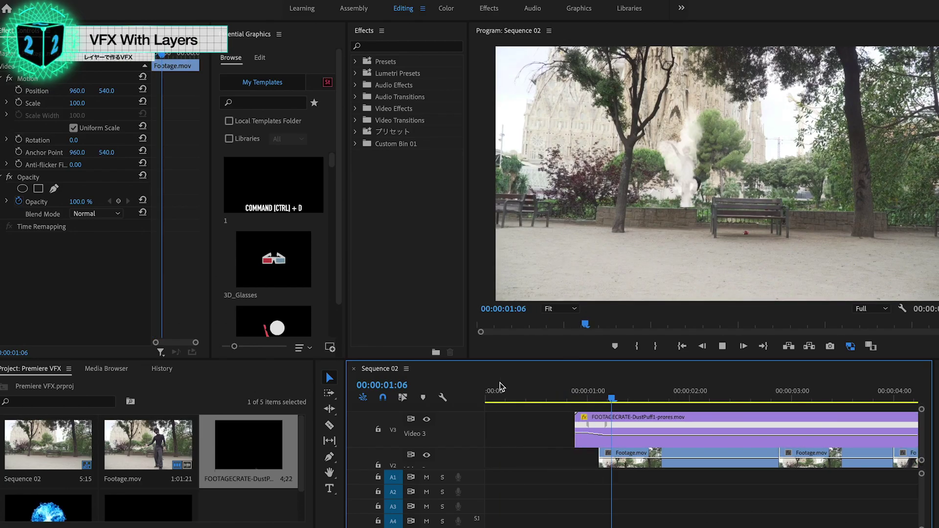
key(space)
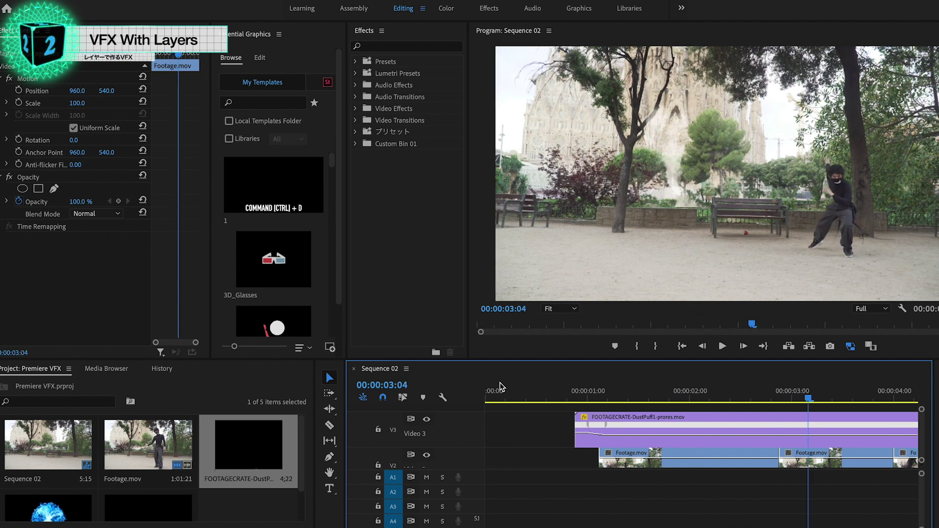
mouse_move(561, 392)
mouse_down()
mouse_move(642, 400)
mouse_move(574, 409)
mouse_move(620, 400)
mouse_up()
- Lower the selected dust puff clip's Position Y from 370 to 376
click(635, 429)
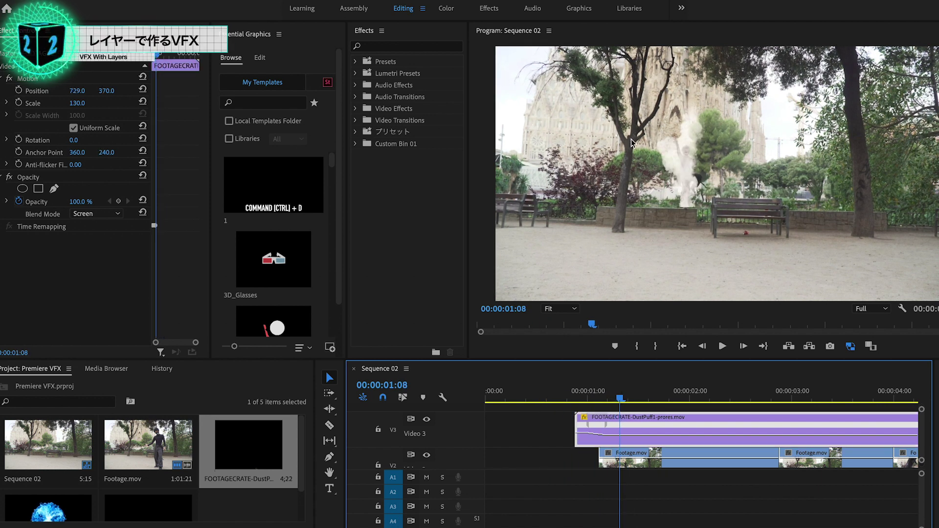
key(equal)
key(equal)
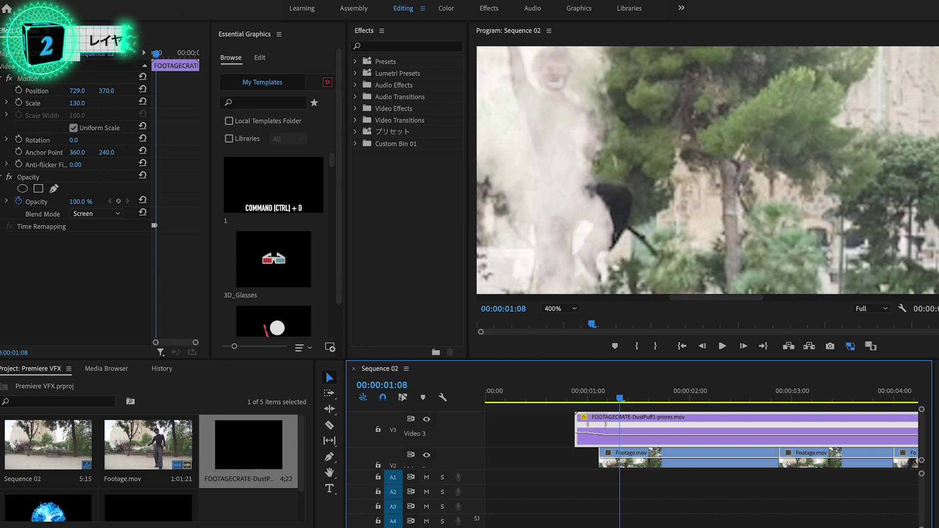
scroll(707, 170, down, 3)
key(shift+5)
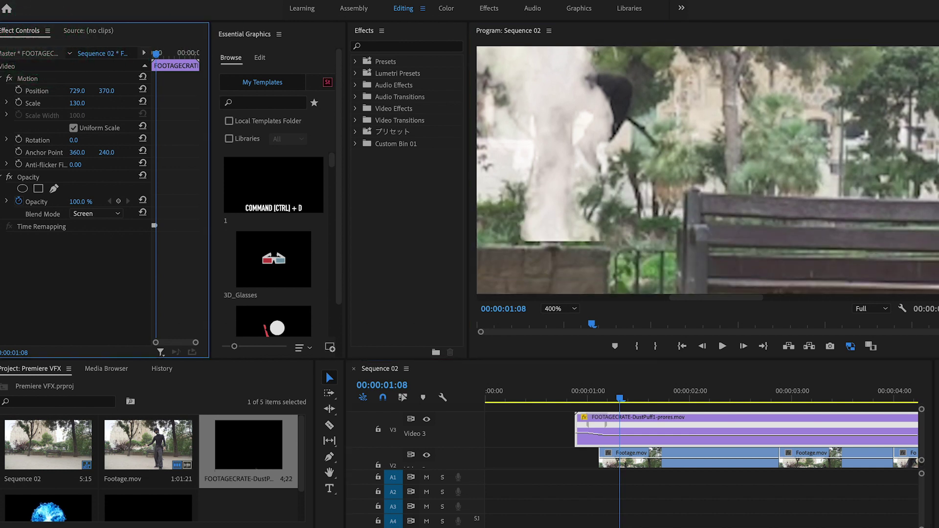
key(Down)
key(Down)
key(Down)
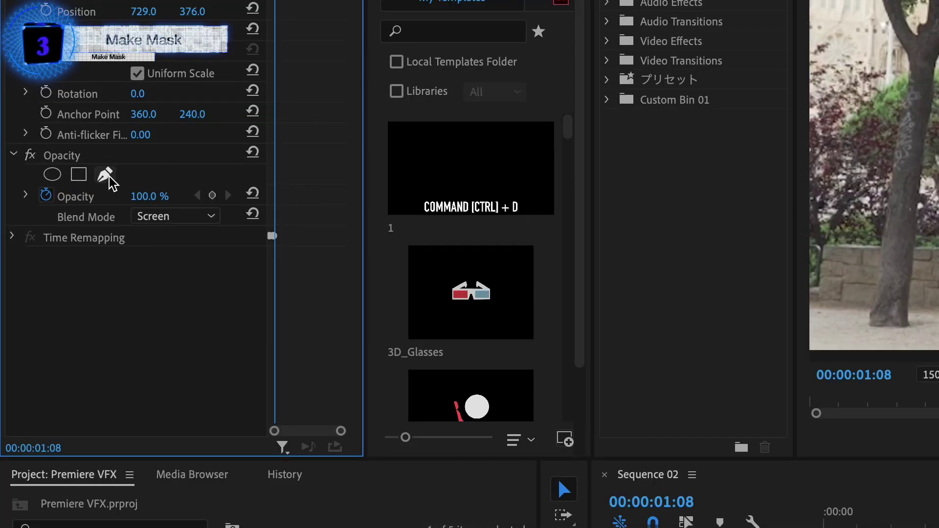
- Draw a closed pen mask on the puff's Opacity, running along the bench and the tree trunk
click(104, 174)
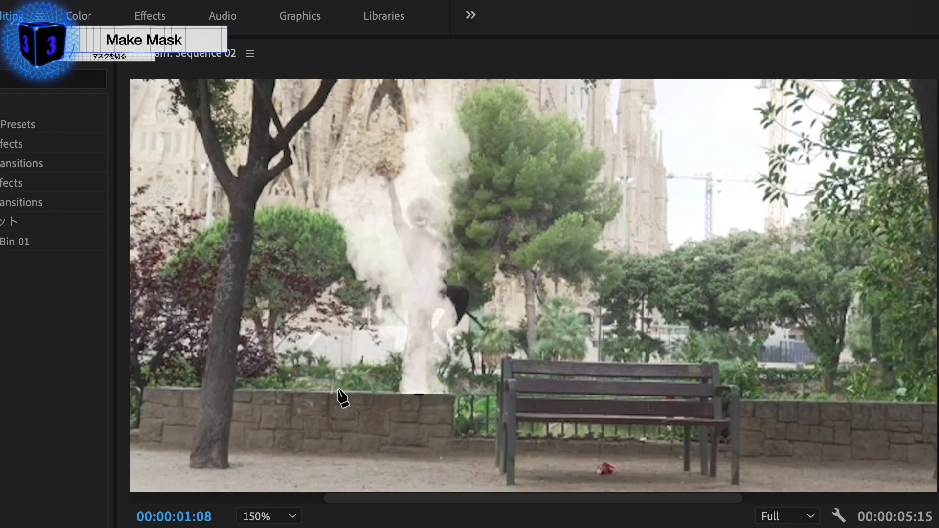
click(338, 389)
click(494, 395)
click(500, 358)
key(minus)
key(minus)
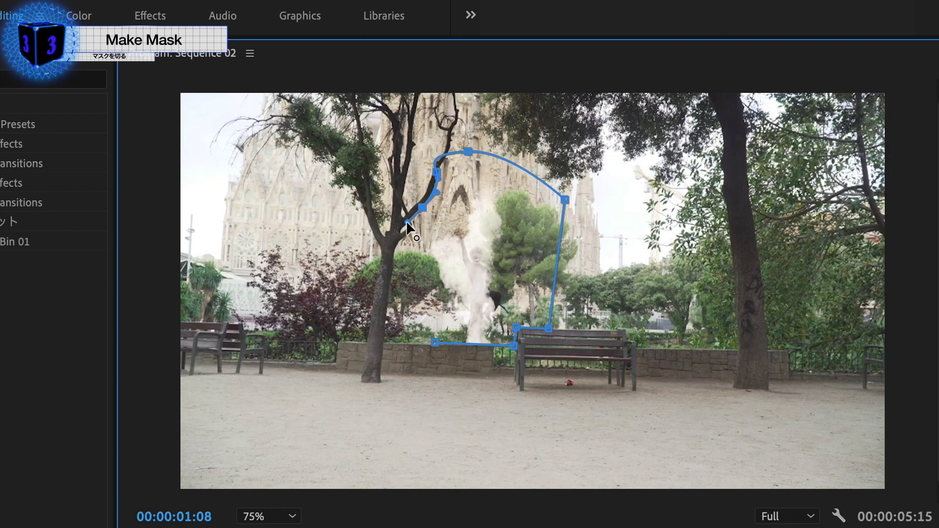
key(equal)
click(364, 219)
drag(340, 300, 340, 338)
click(405, 361)
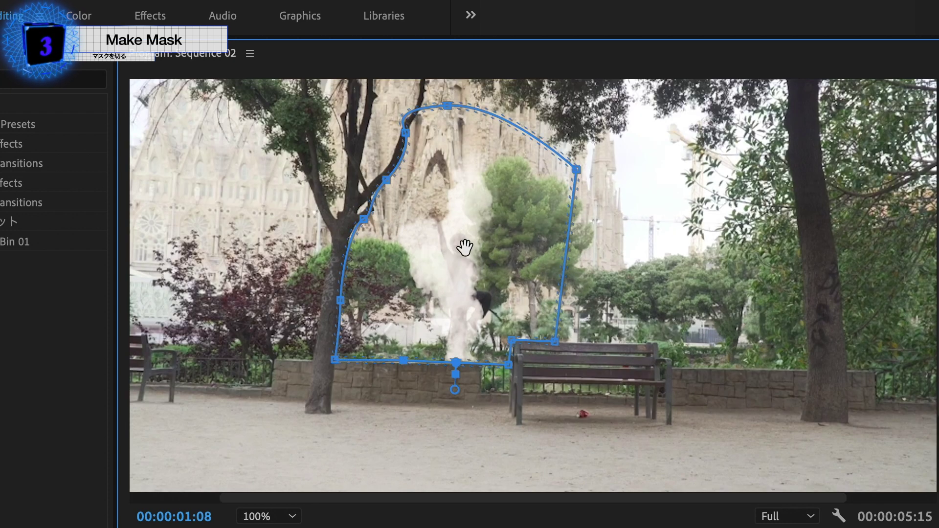
- Set Mask Feather to 20 and play the sequence to review the masked puff
click(80, 210)
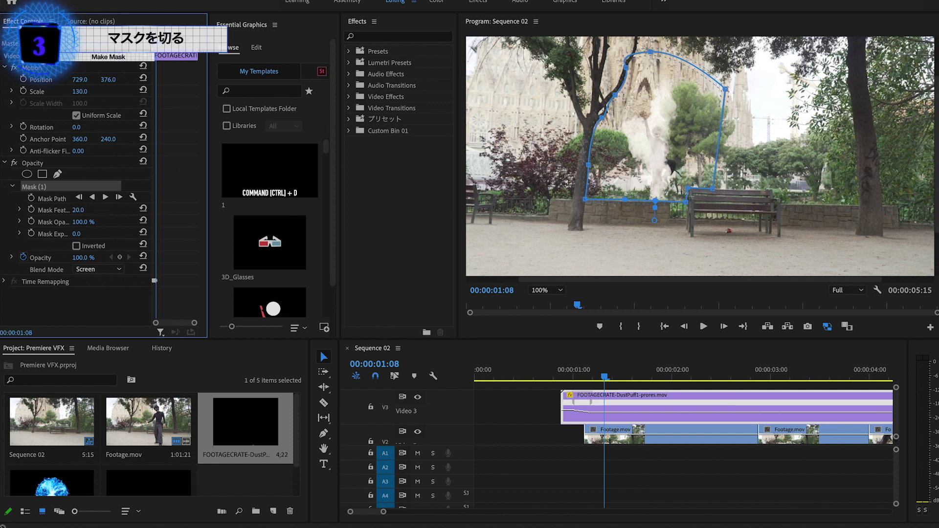
click(560, 371)
key(space)
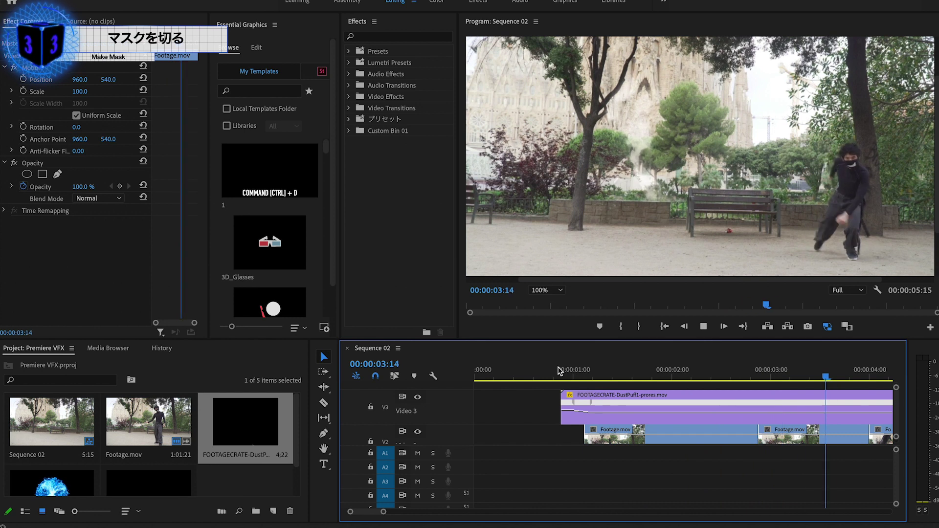
- Add two Opacity keyframes near 00:00:04:04, fading the dust puff from 100% to 0%
key(space)
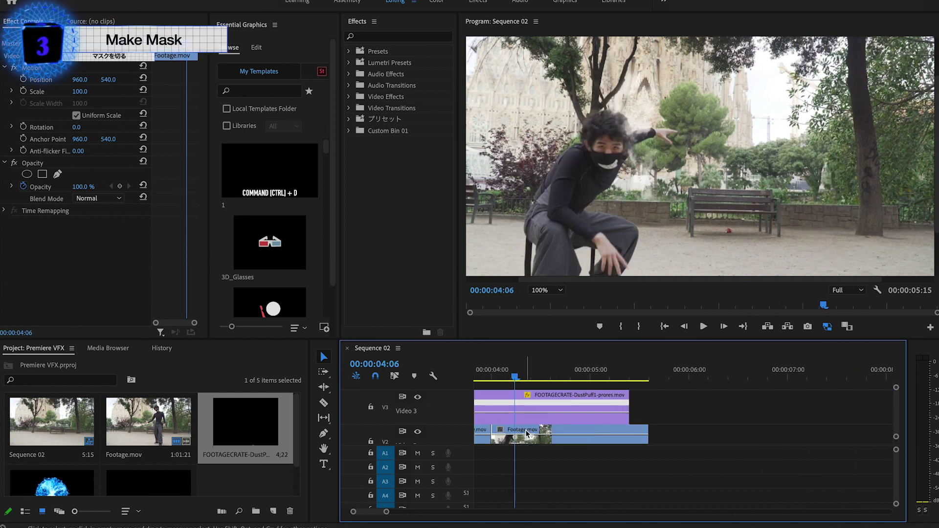
key(minus)
key(minus)
key(minus)
scroll(525, 433, down, 1)
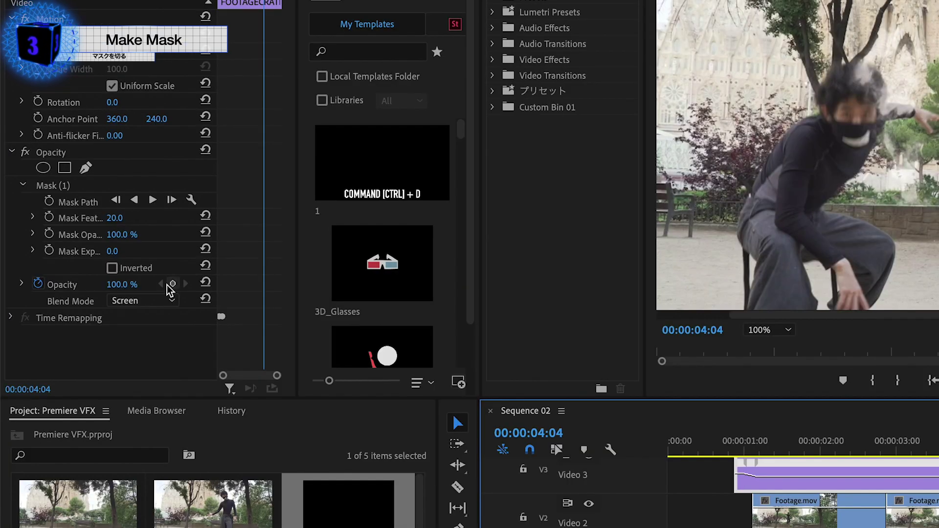
click(172, 283)
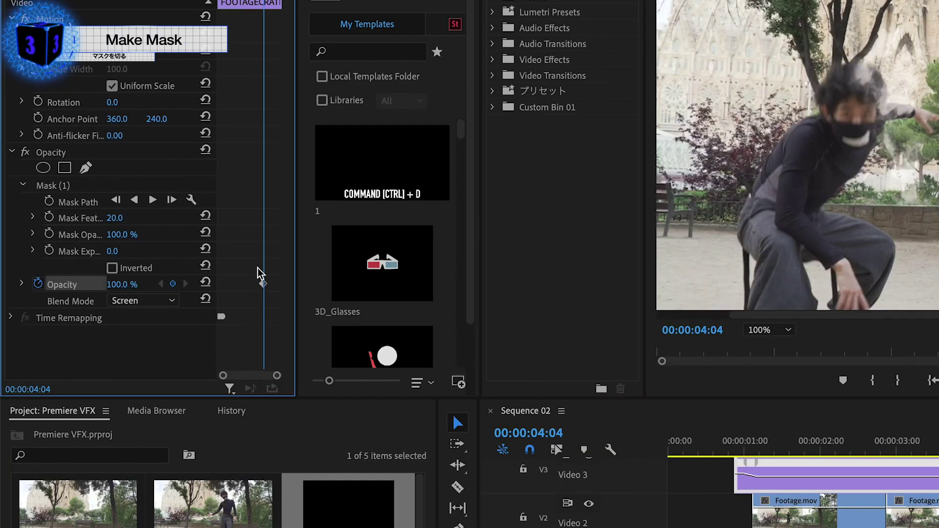
drag(263, 283, 248, 285)
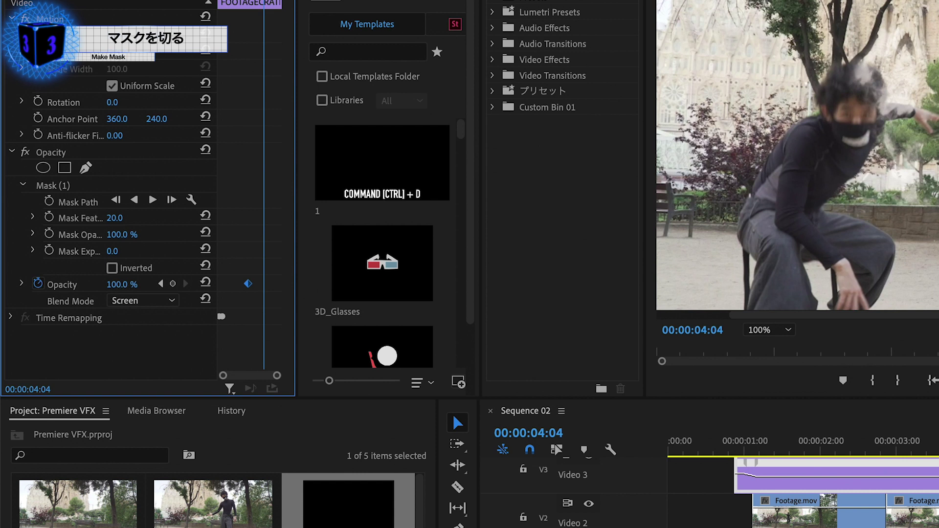
text(0)
key(Return)
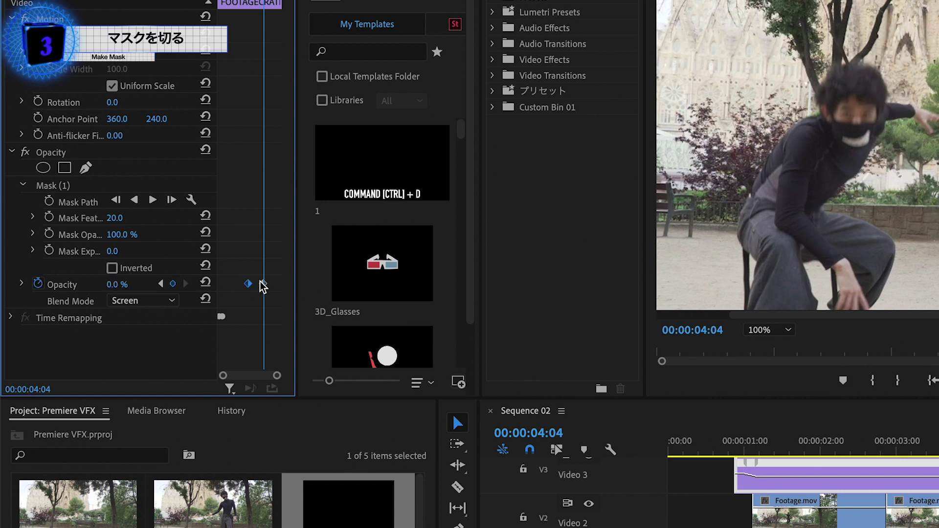
drag(263, 284, 274, 285)
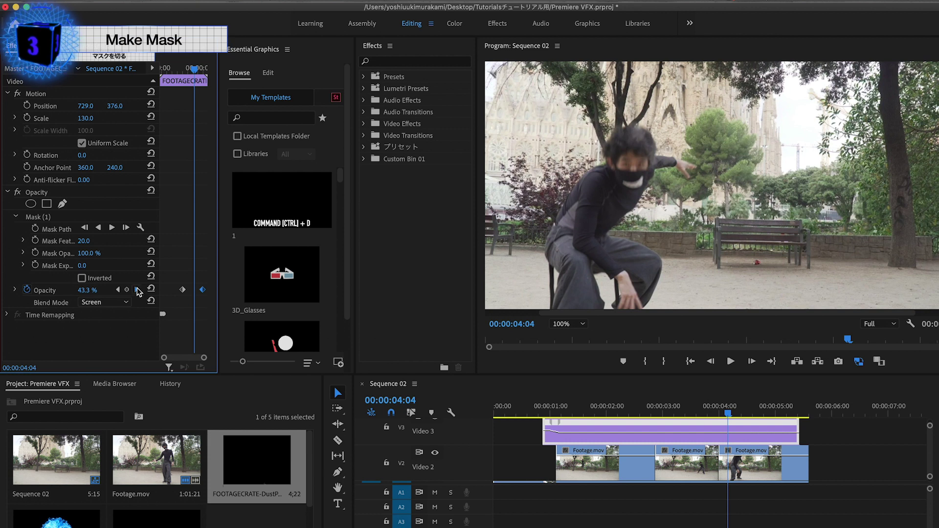
click(137, 292)
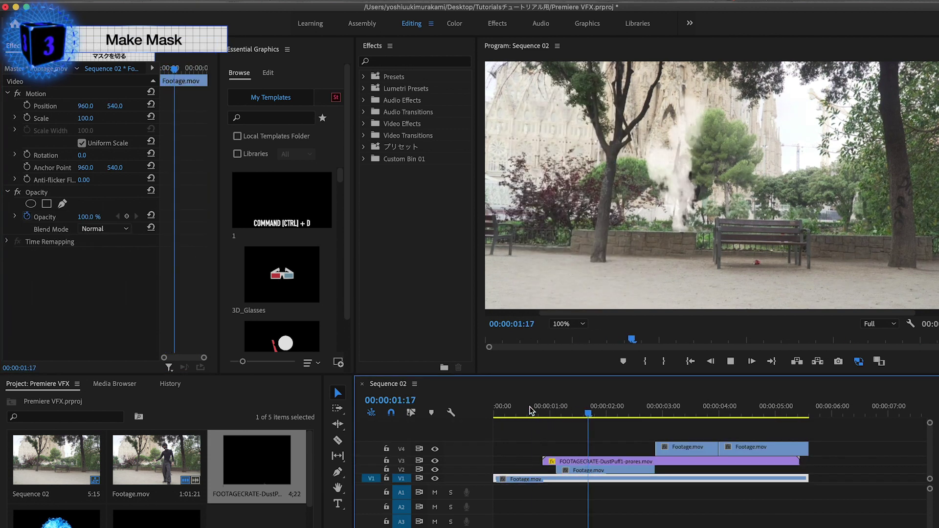
- Review the fade, then scrub to the dancer standing at 1:03
key(space)
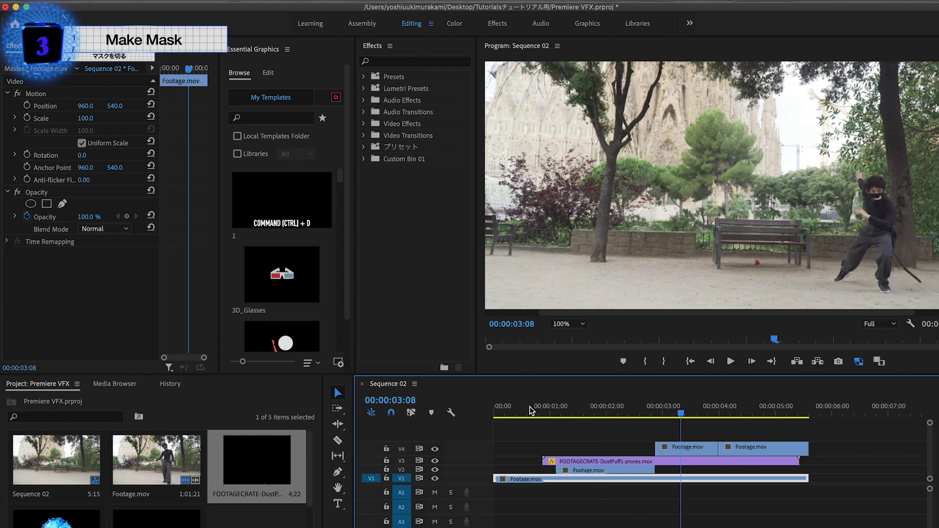
click(531, 411)
key(space)
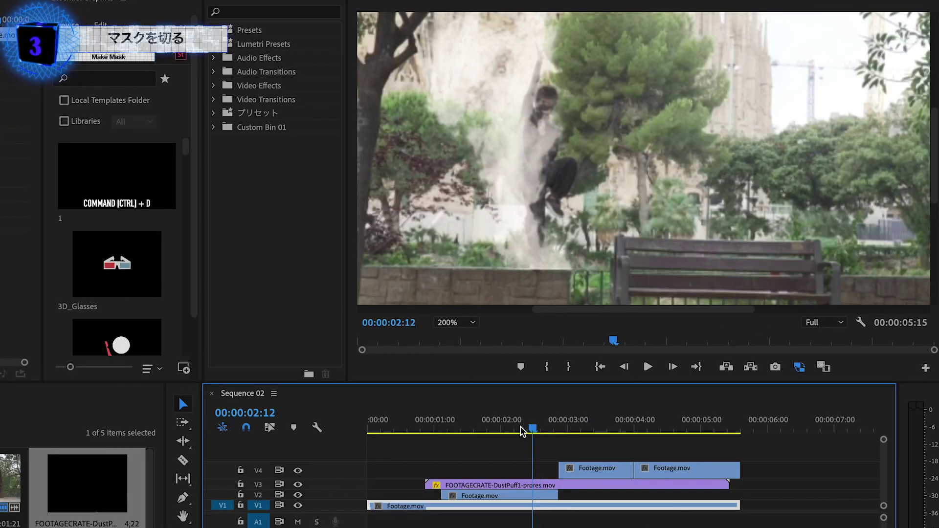
drag(522, 431, 437, 441)
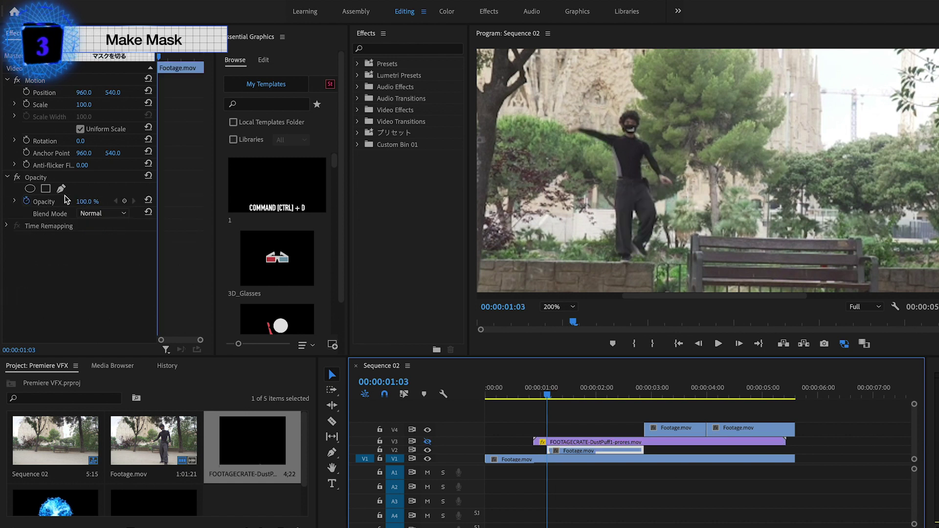
- Draw a closed pen mask around the dancer on the V2 Footage.mov clip
click(62, 189)
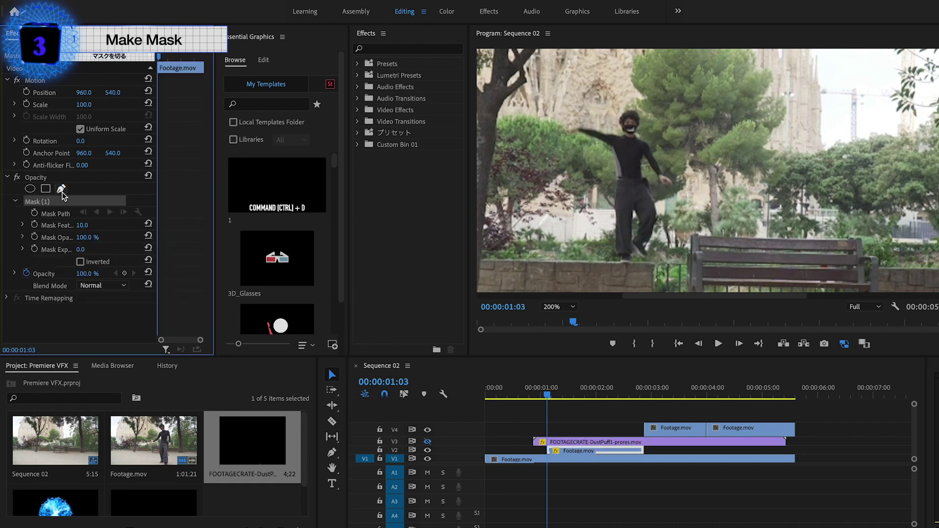
click(651, 265)
click(606, 265)
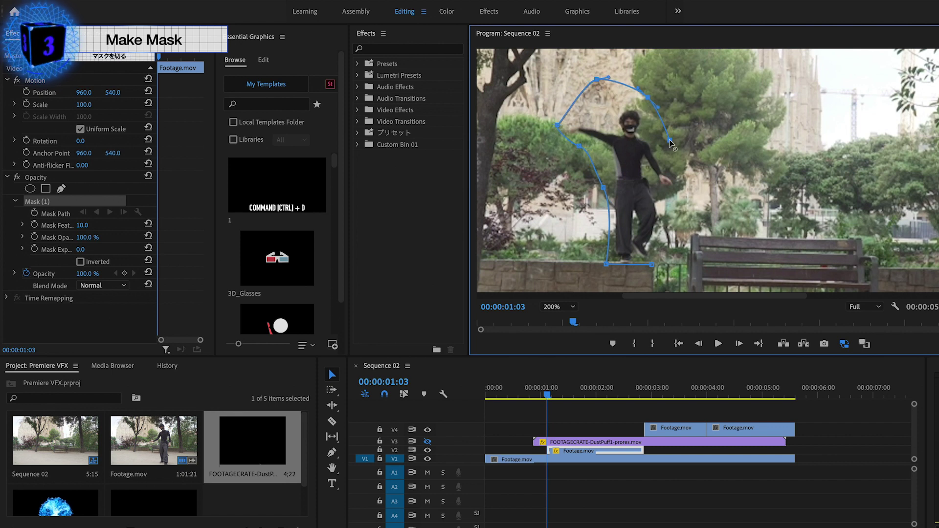
drag(670, 141, 679, 150)
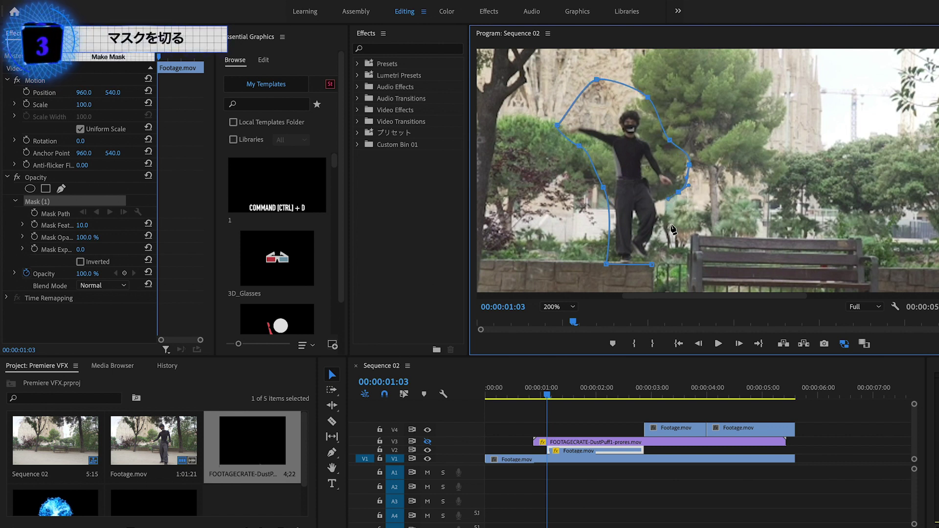
click(653, 264)
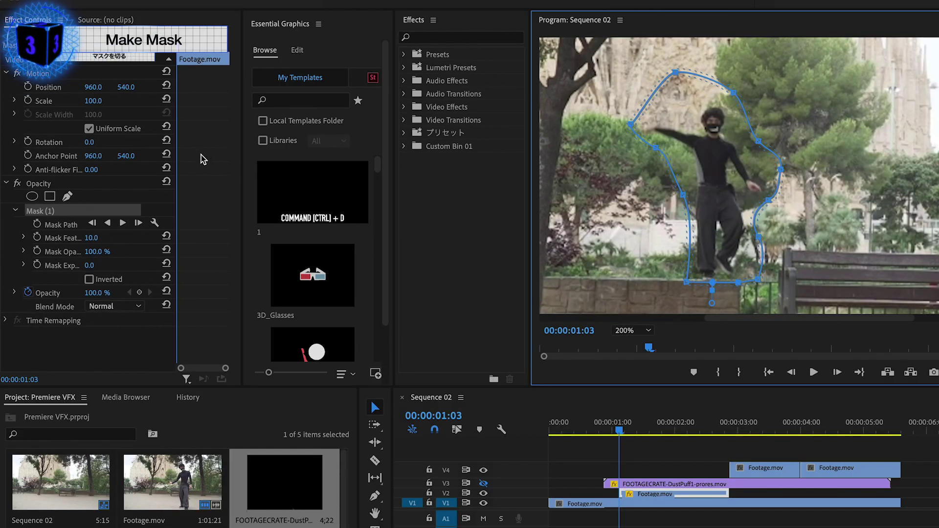
- Keyframe the Mask Path and reshape it at 1:12 around his raised leg, chest and arm
click(37, 224)
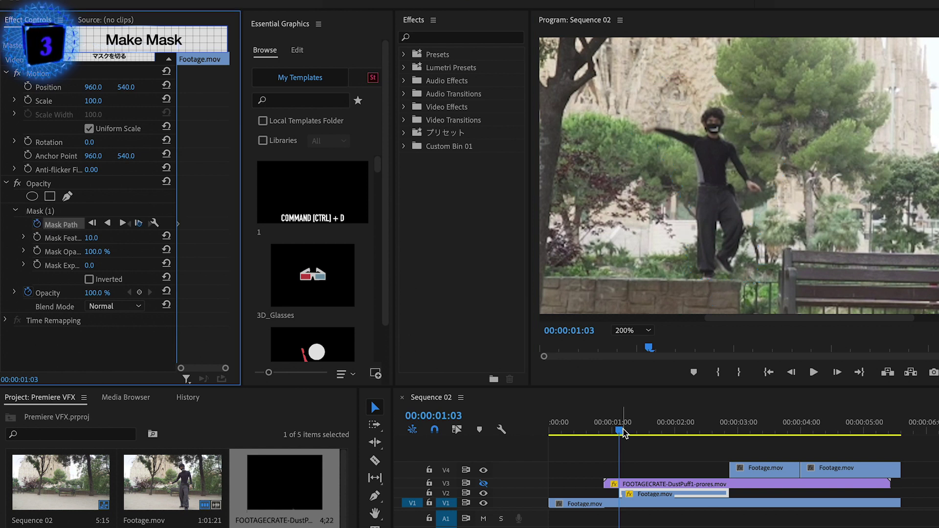
drag(621, 429, 642, 434)
click(650, 494)
click(732, 282)
drag(731, 282, 750, 215)
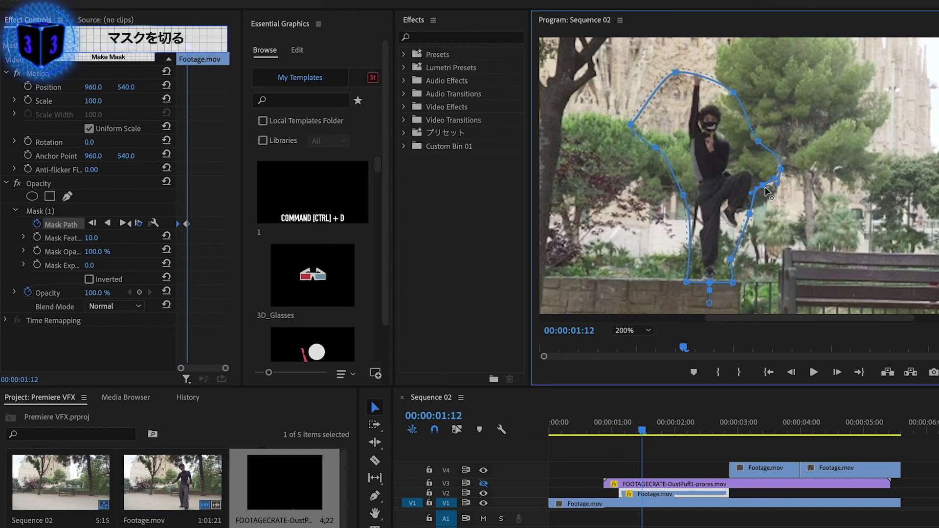
drag(735, 163, 733, 132)
drag(732, 90, 718, 100)
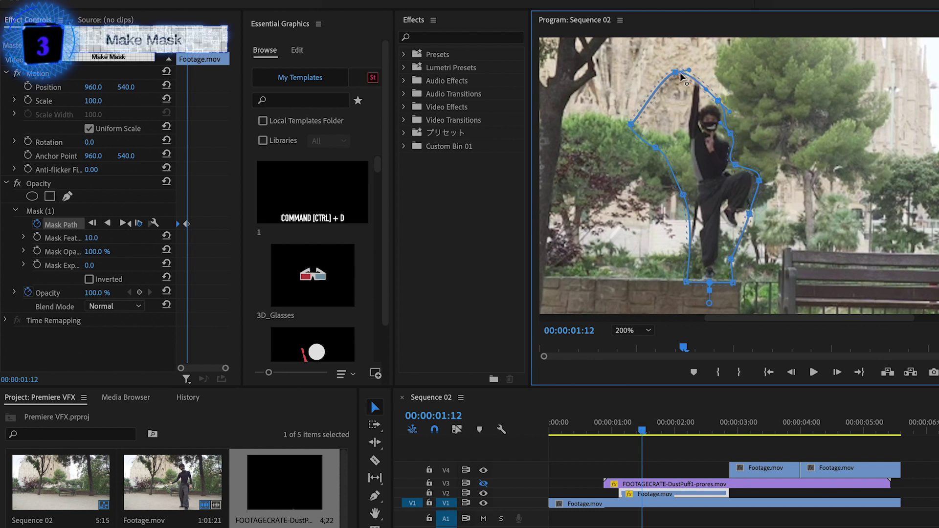
drag(676, 72, 695, 65)
drag(643, 120, 680, 101)
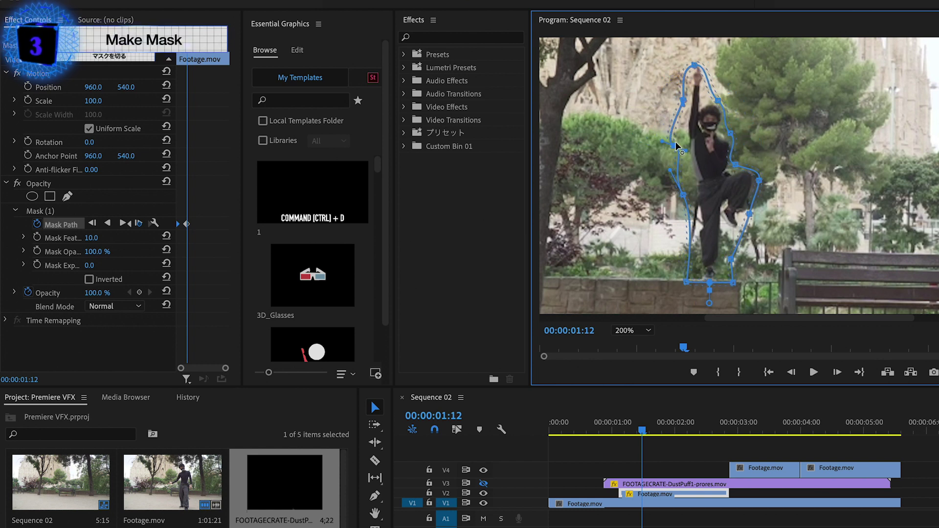
drag(678, 165, 694, 203)
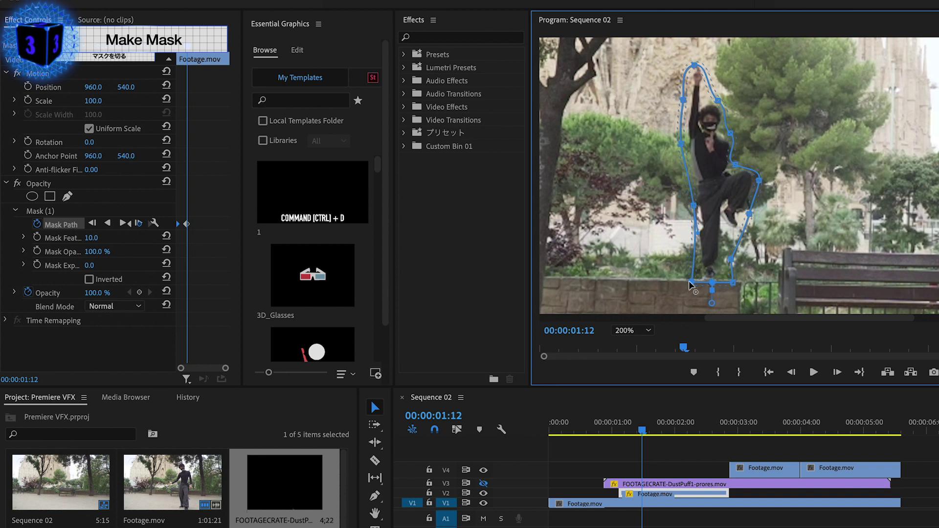
- Re-fit the mask top at 1:20 and 2:10, then scrub to review the masked dancer
drag(624, 430, 664, 431)
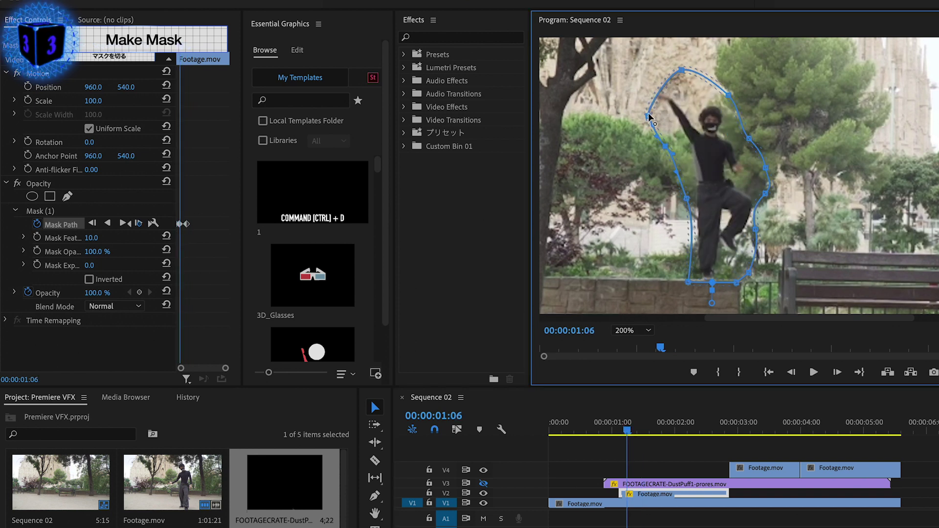
drag(663, 430, 700, 430)
click(722, 104)
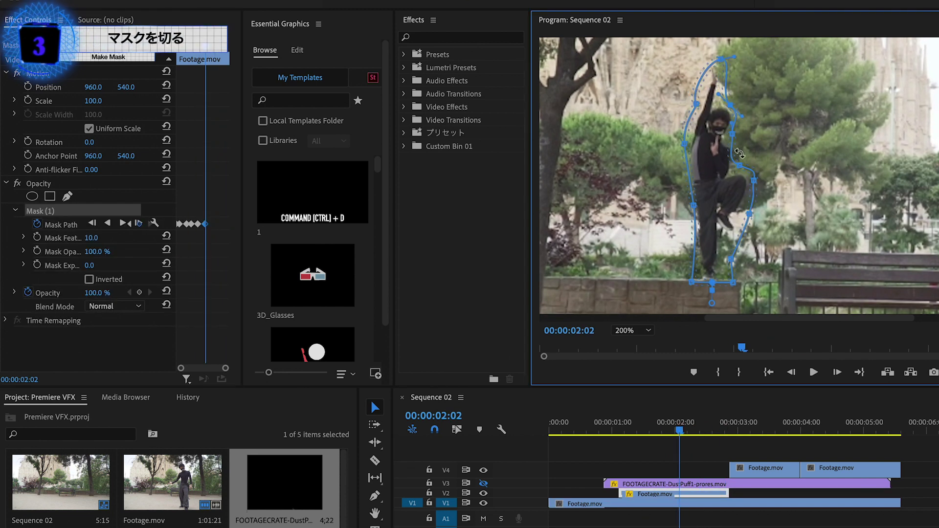
click(723, 504)
click(630, 432)
drag(629, 432, 708, 433)
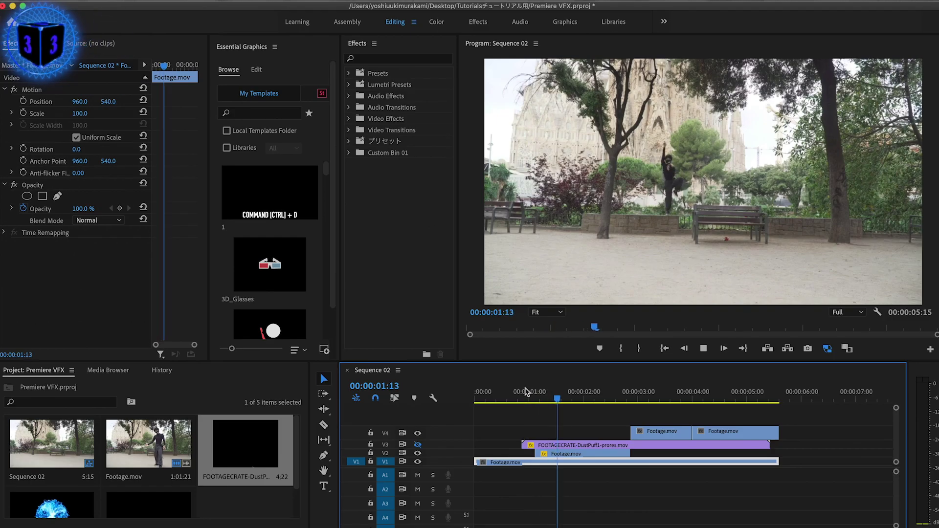
- Select the masked V2 dancer clip and find the cut point around 2:16–2:17
key(space)
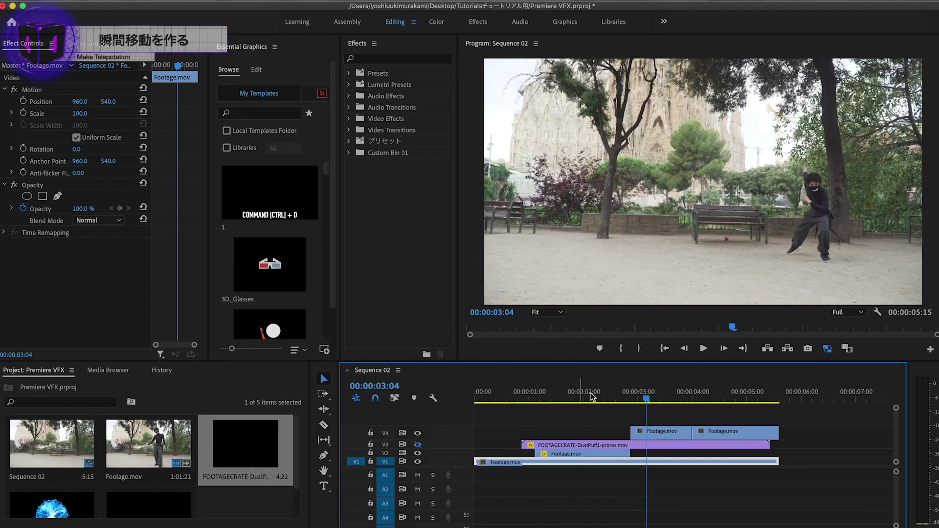
drag(629, 397, 622, 403)
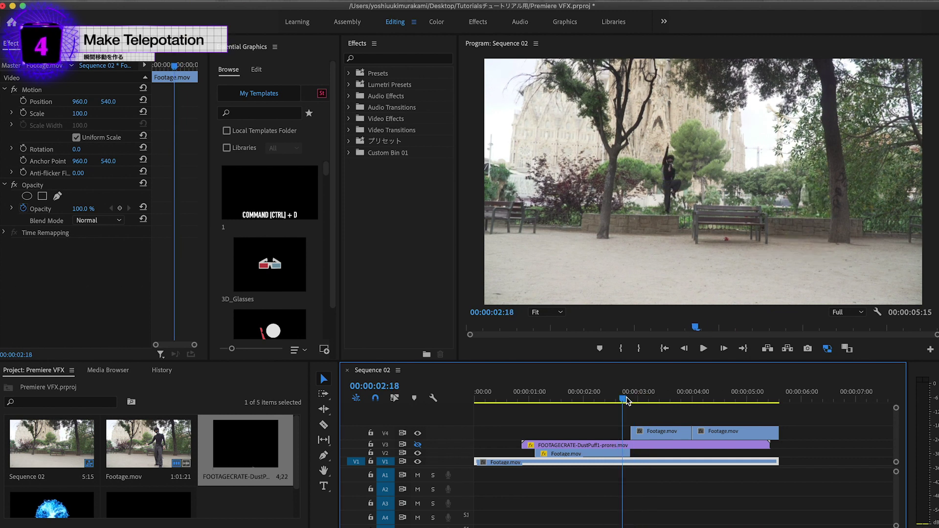
click(619, 456)
scroll(625, 457, up, 3)
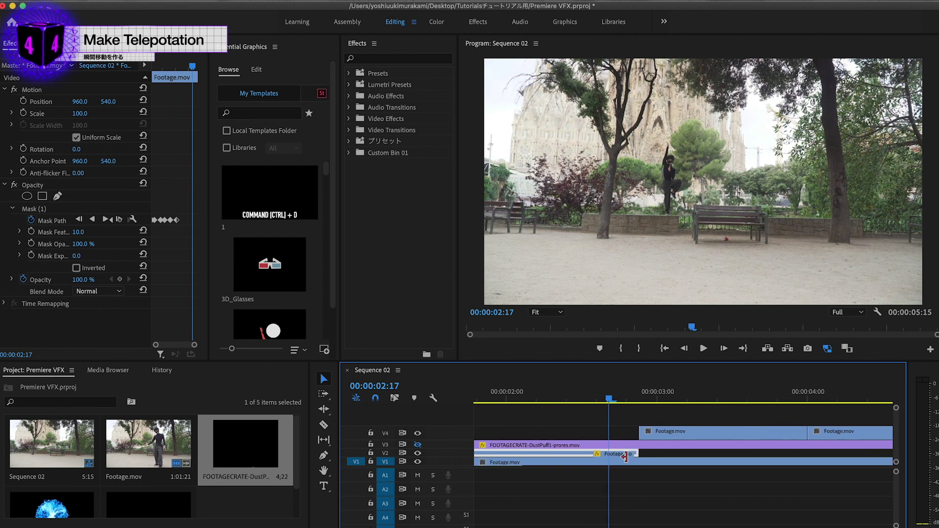
drag(609, 402, 634, 414)
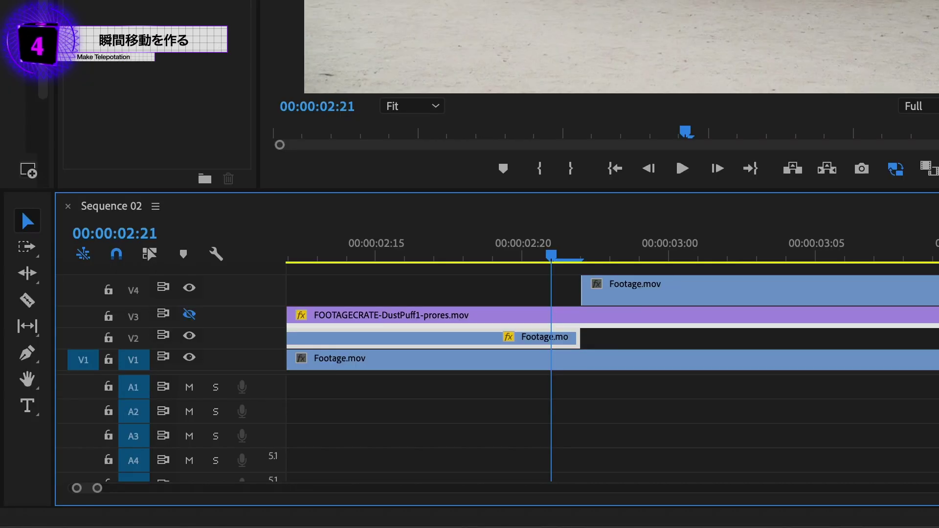
- Split the V2 clip at 00:00:02:21, trim the new piece to two frames, and start V4 earlier
key(ctrl+k)
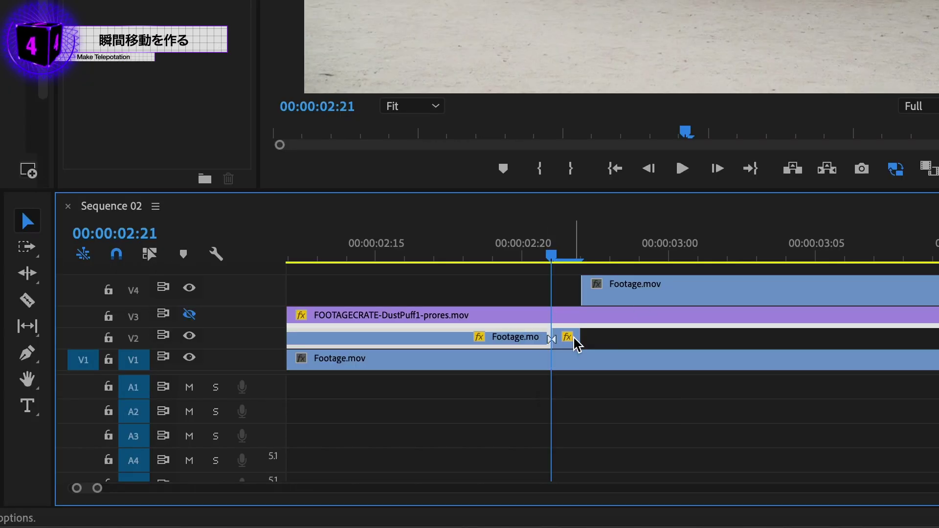
drag(579, 338, 600, 337)
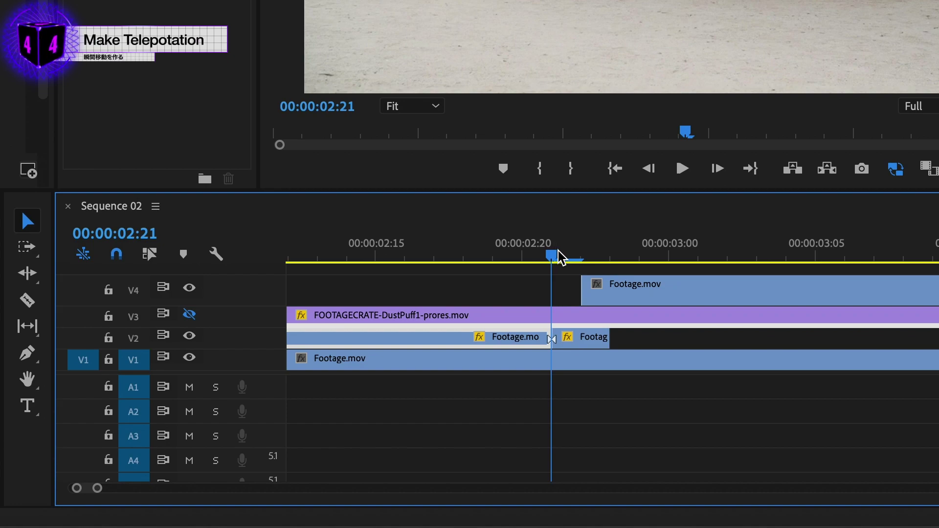
key(Right)
mouse_move(557, 424)
mouse_down()
mouse_move(543, 424)
mouse_move(574, 403)
mouse_up()
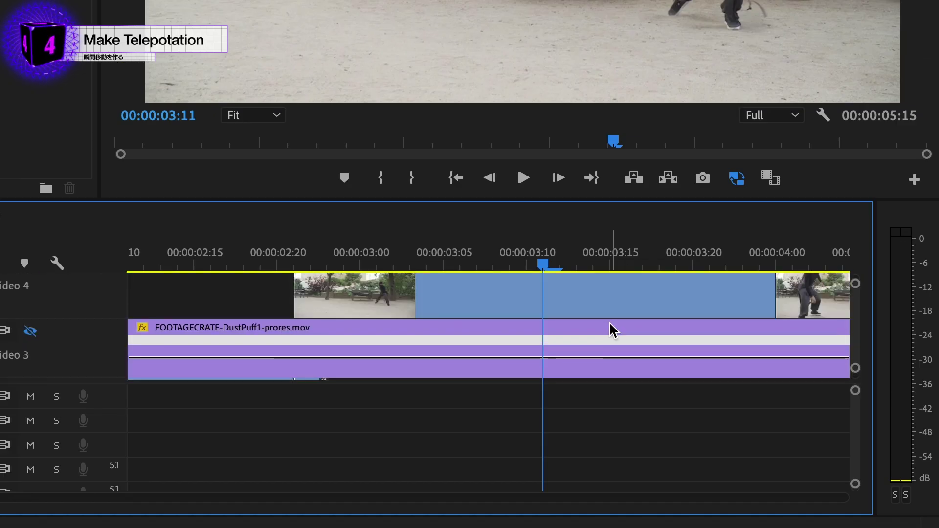
- Show the V4 clip's Time Remapping speed line and add a ramped speed keyframe at 03:00
scroll(610, 322, up, 2)
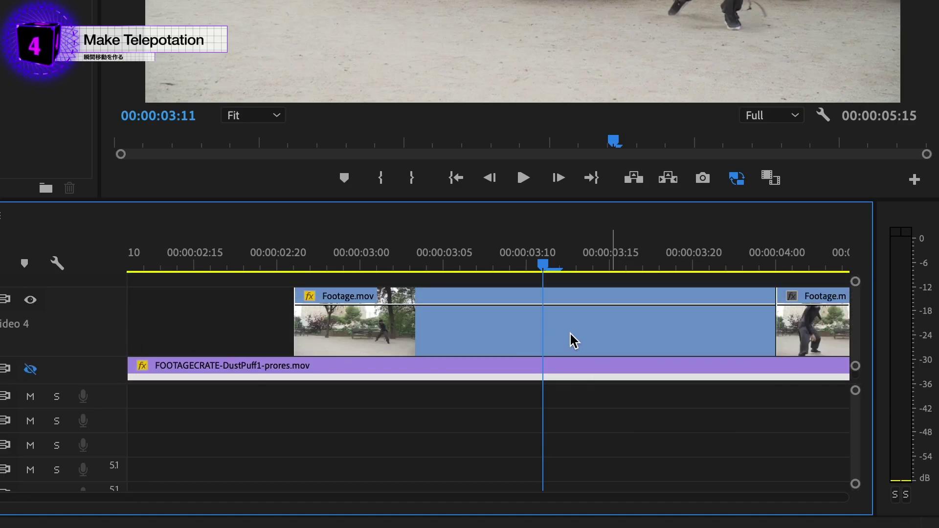
right_click(570, 334)
mouse_move(636, 520)
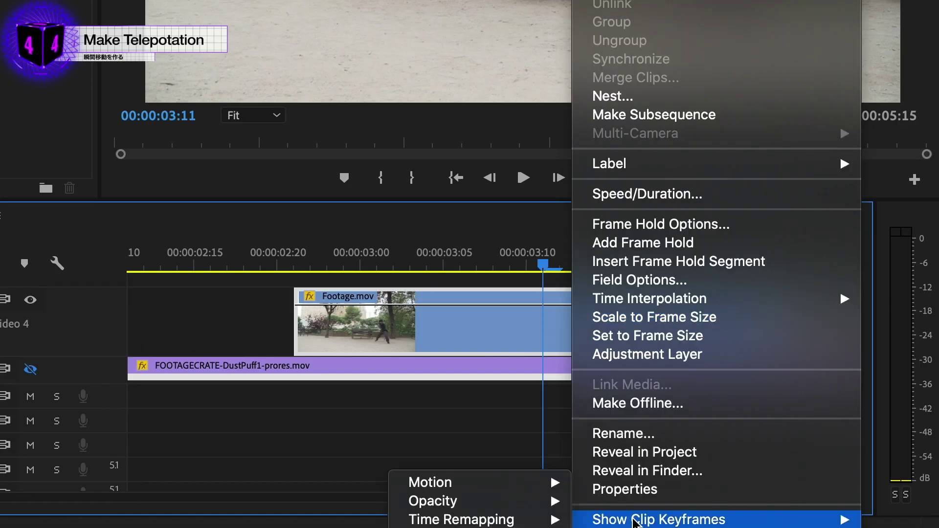
mouse_move(490, 519)
click(368, 521)
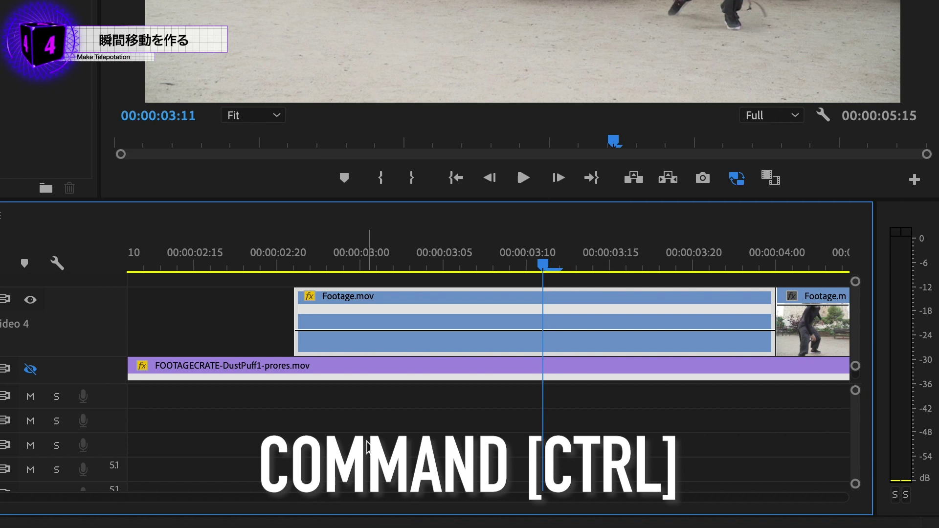
click(361, 266)
ctrl+click(361, 331)
drag(361, 313, 430, 321)
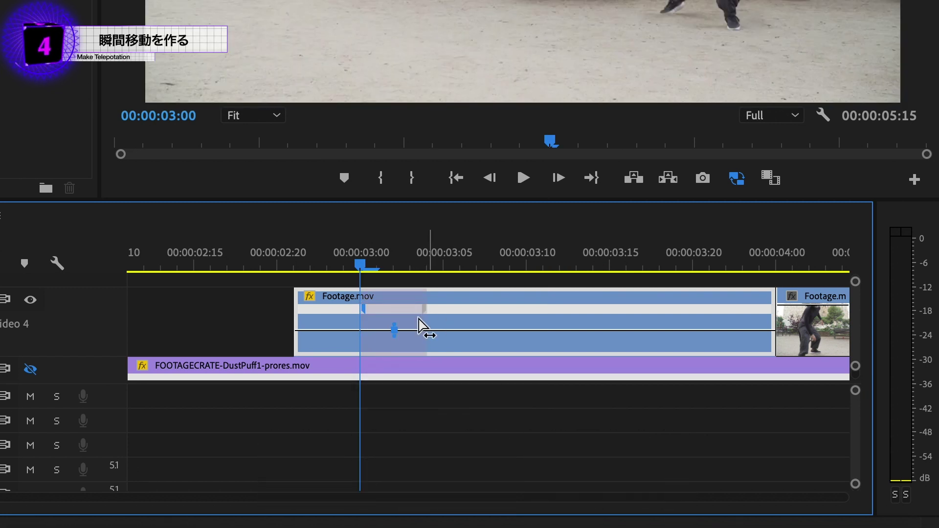
- Add a ramped keyframe at 03:19, extend the clip end, and raise the middle speed to 189%
click(279, 245)
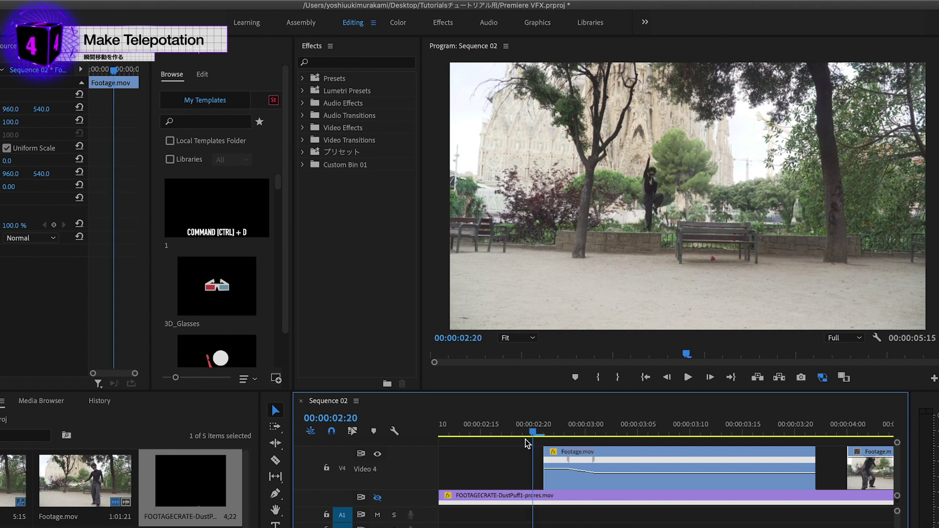
drag(523, 434, 784, 435)
ctrl+click(787, 467)
drag(739, 322, 800, 324)
drag(737, 259, 740, 263)
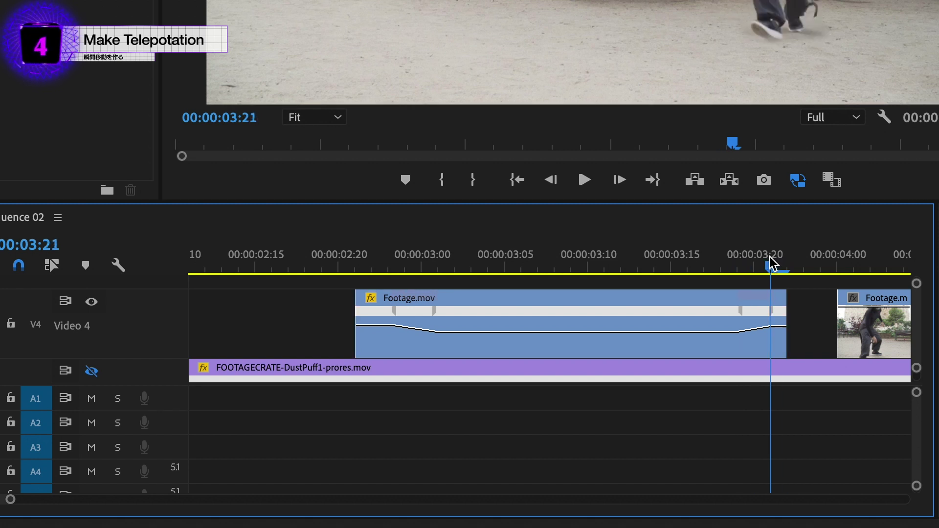
drag(782, 297, 823, 299)
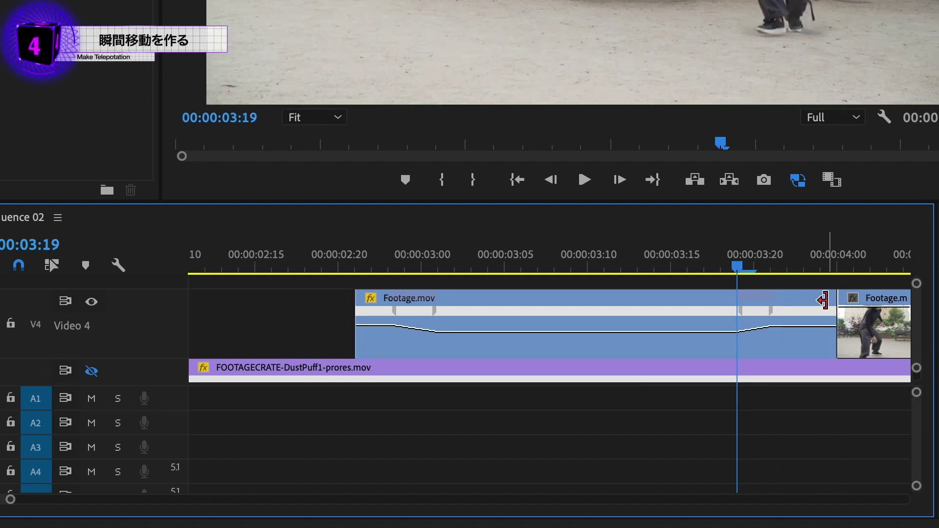
drag(729, 259, 738, 260)
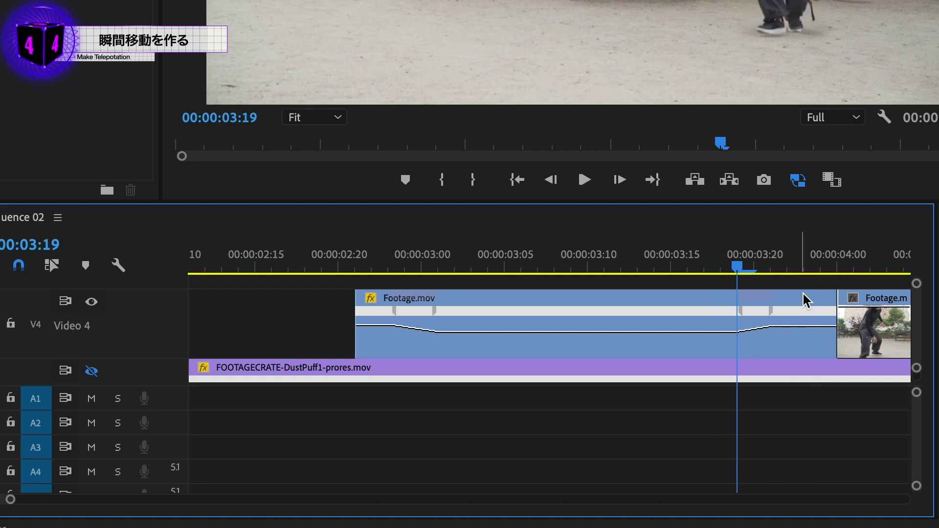
drag(807, 333, 806, 334)
drag(806, 293, 759, 278)
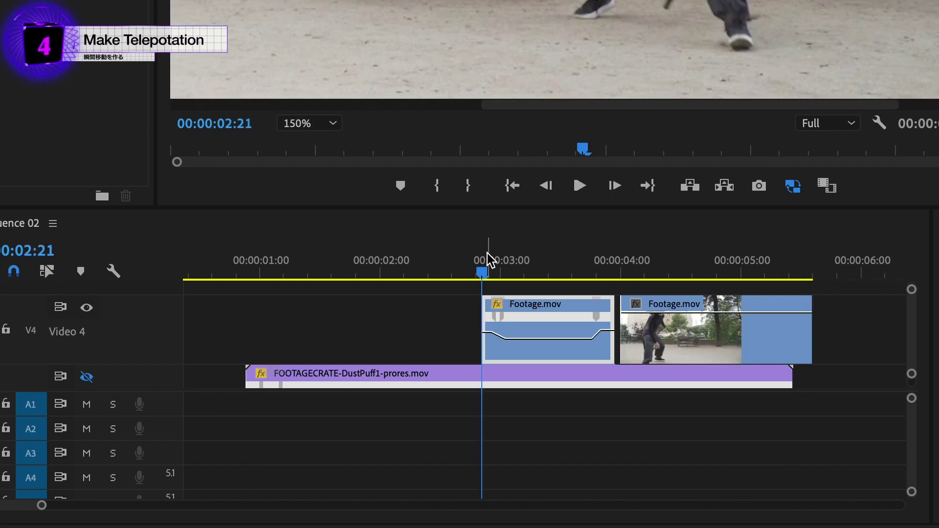
drag(489, 259, 541, 273)
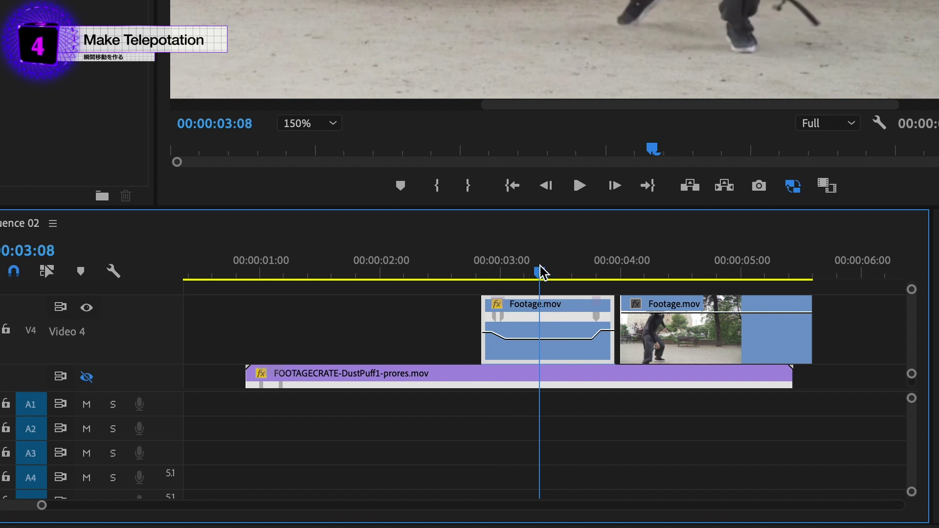
- Nest the ramped V4 clip as Nested Sequence 01, then scrub around 03:00 to preview the teleport
right_click(540, 327)
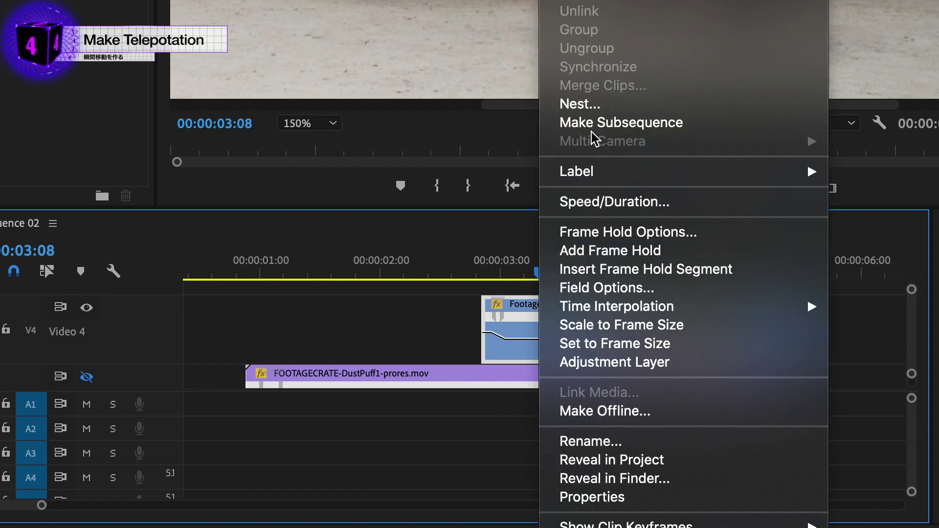
click(591, 109)
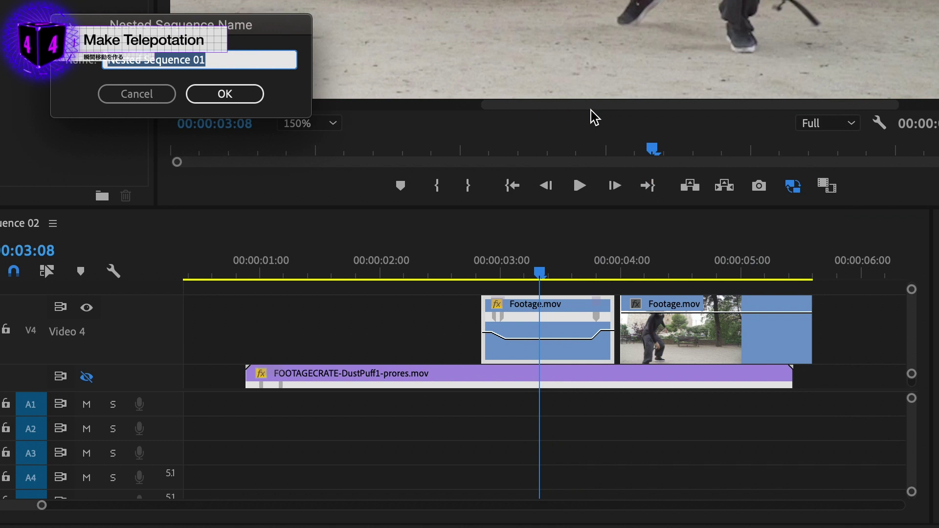
key(Return)
drag(538, 264, 525, 267)
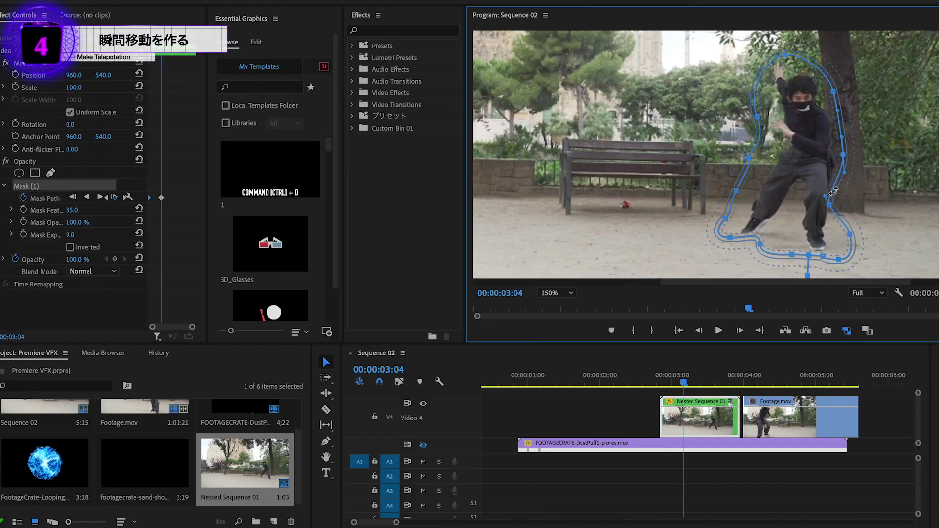
mouse_move(665, 383)
mouse_down()
mouse_move(677, 382)
mouse_move(678, 391)
mouse_move(665, 391)
mouse_up()
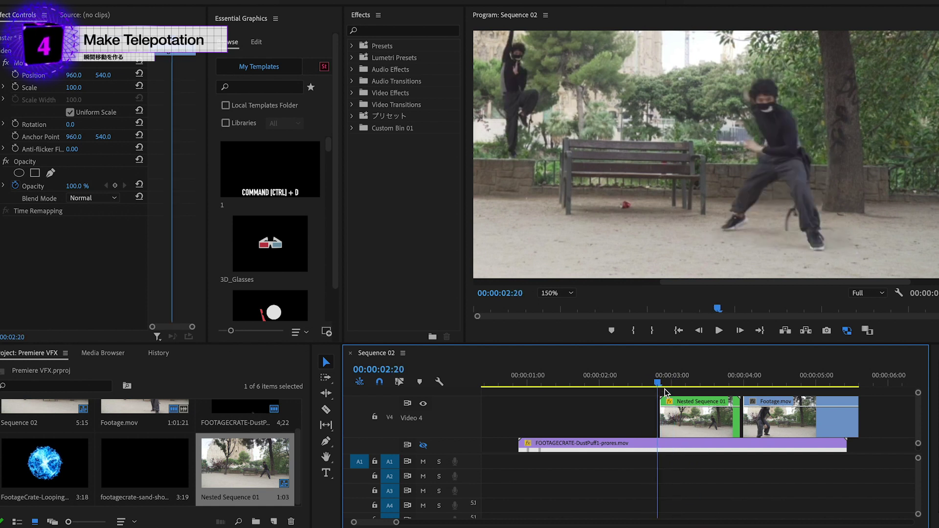
drag(665, 392, 694, 389)
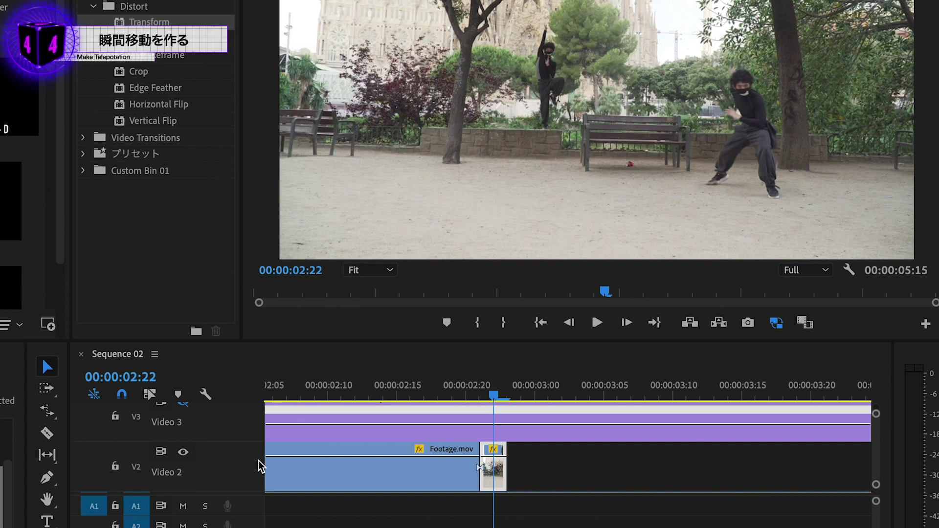
- Nest the short V2 clip with the default name and apply the Transform effect to it
right_click(497, 484)
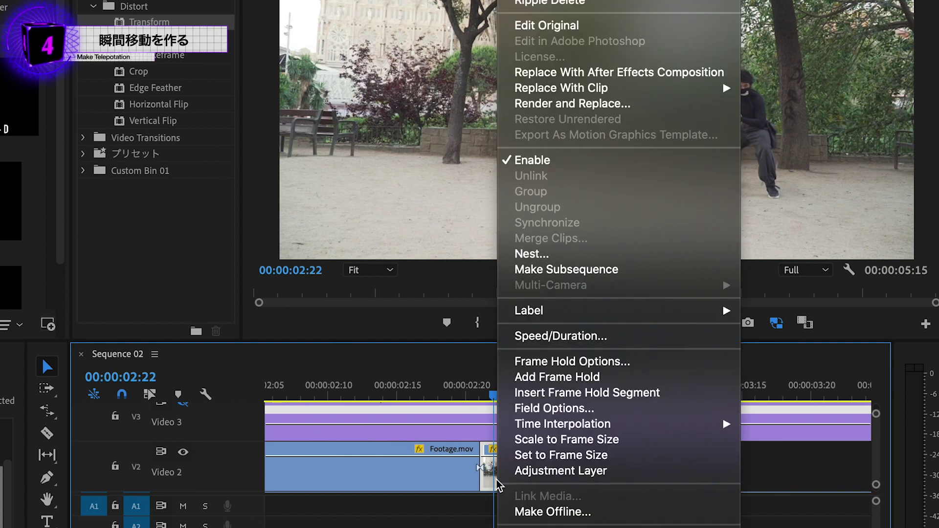
click(537, 255)
key(Return)
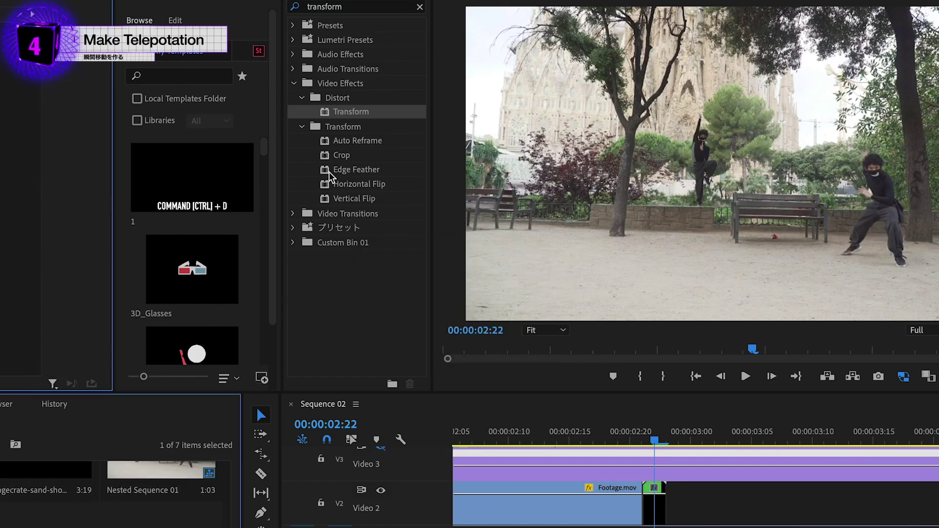
drag(354, 115, 742, 509)
drag(649, 514, 653, 511)
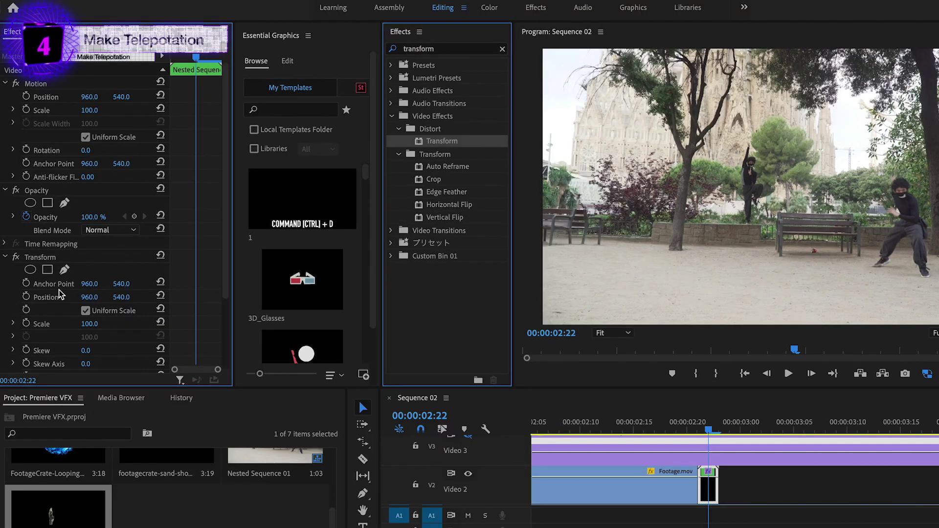
- Keyframe Transform Position and Scale, set Position X to 1537, and move the keyframe to 02:23
scroll(58, 291, down, 2)
click(26, 259)
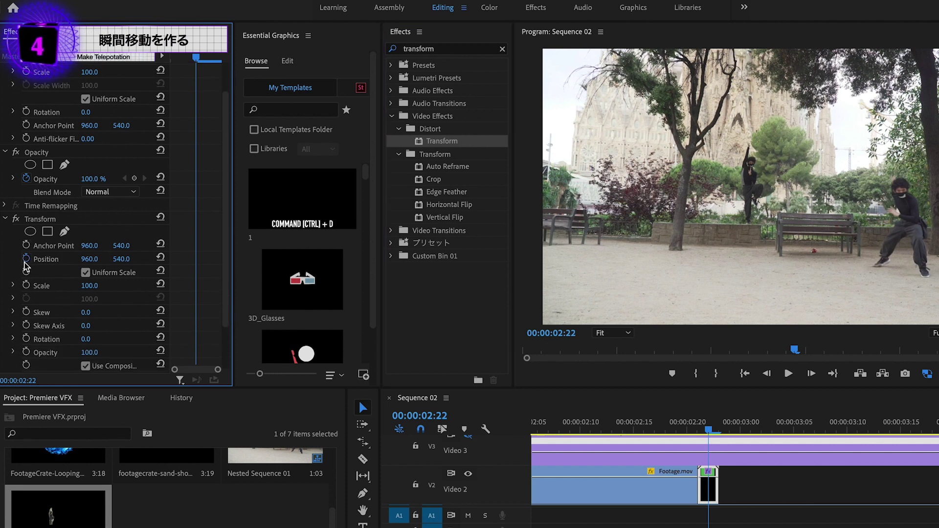
click(26, 285)
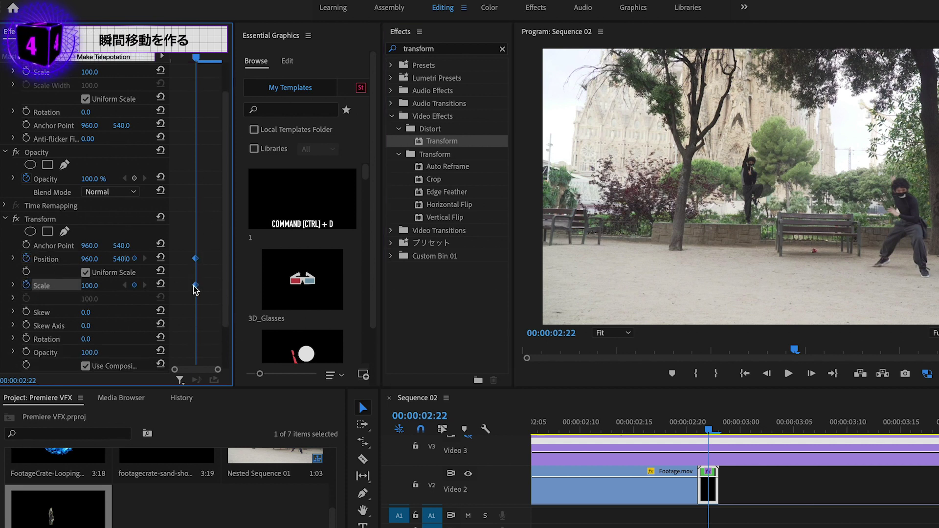
text(1537)
key(Return)
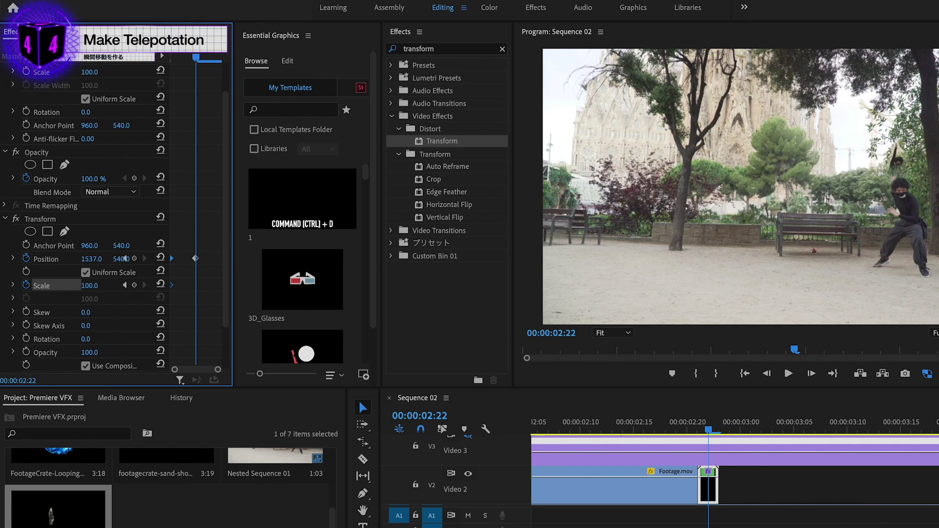
drag(126, 258, 125, 258)
mouse_move(197, 259)
mouse_down()
mouse_move(220, 258)
mouse_move(197, 263)
mouse_up()
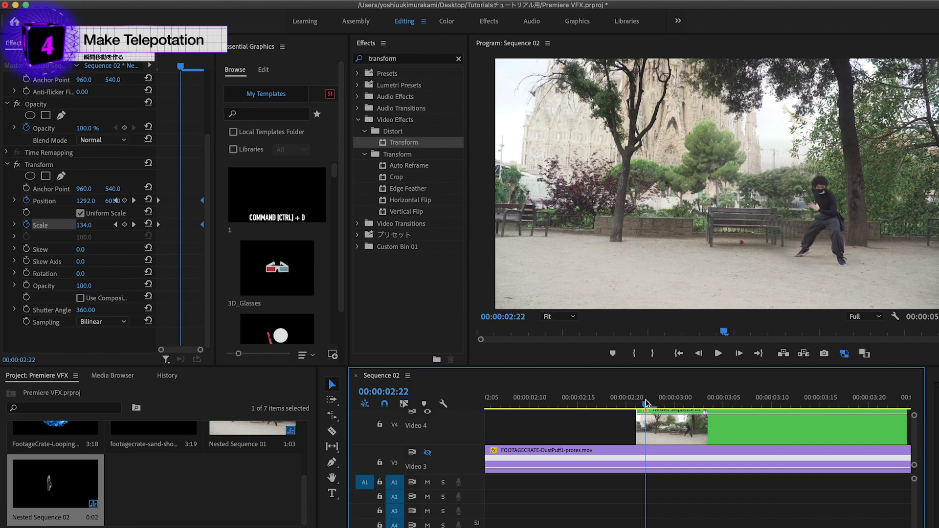
drag(644, 392, 607, 400)
key(space)
click(608, 402)
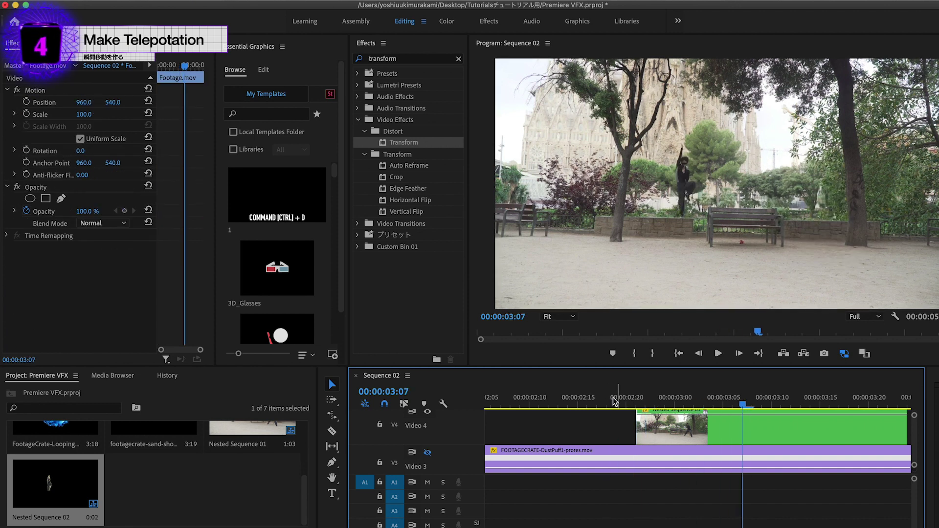
click(615, 401)
click(615, 401)
click(615, 401)
key(space)
click(615, 402)
key(space)
click(615, 401)
key(space)
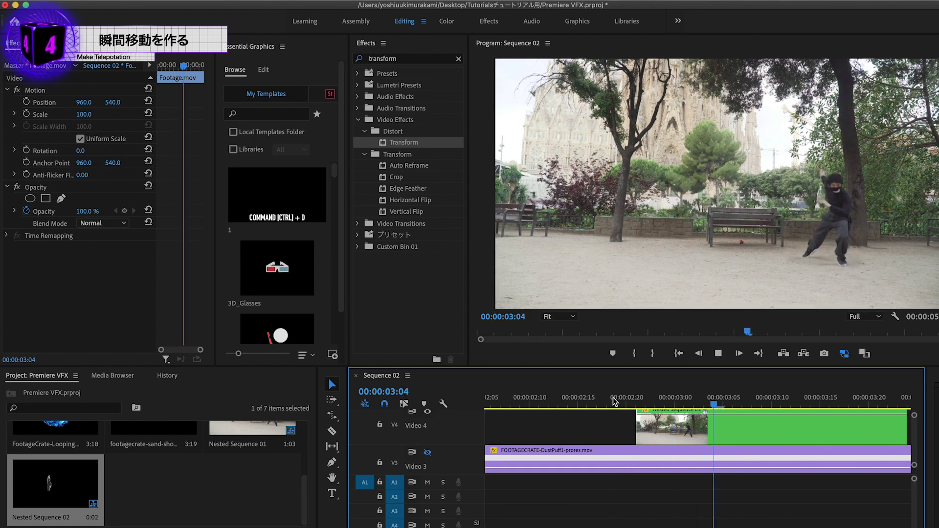
mouse_move(615, 401)
mouse_down()
mouse_move(638, 409)
mouse_move(596, 410)
mouse_up()
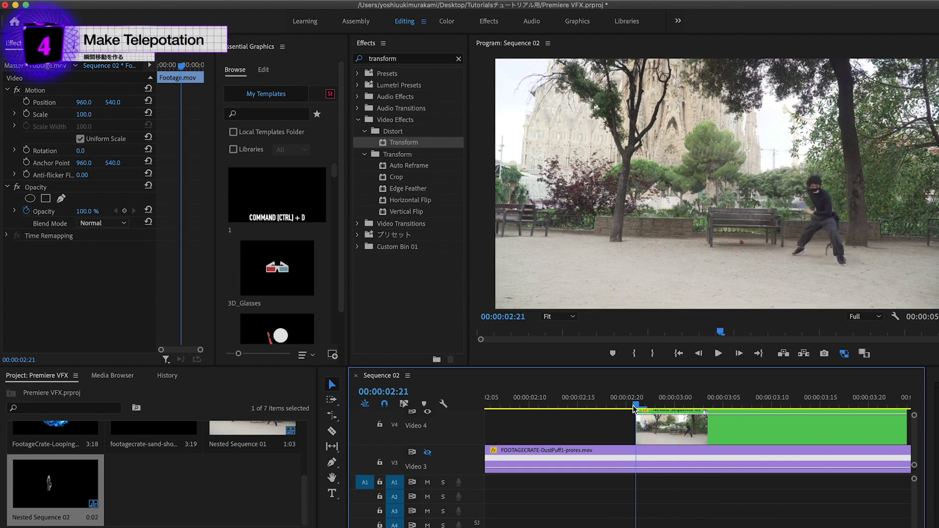
key(space)
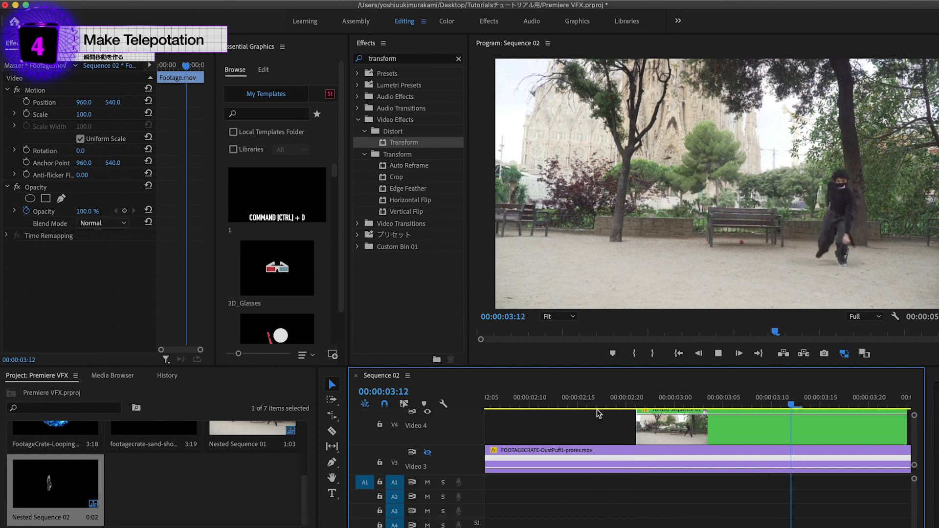
key(minus)
key(space)
key(minus)
drag(598, 402, 432, 397)
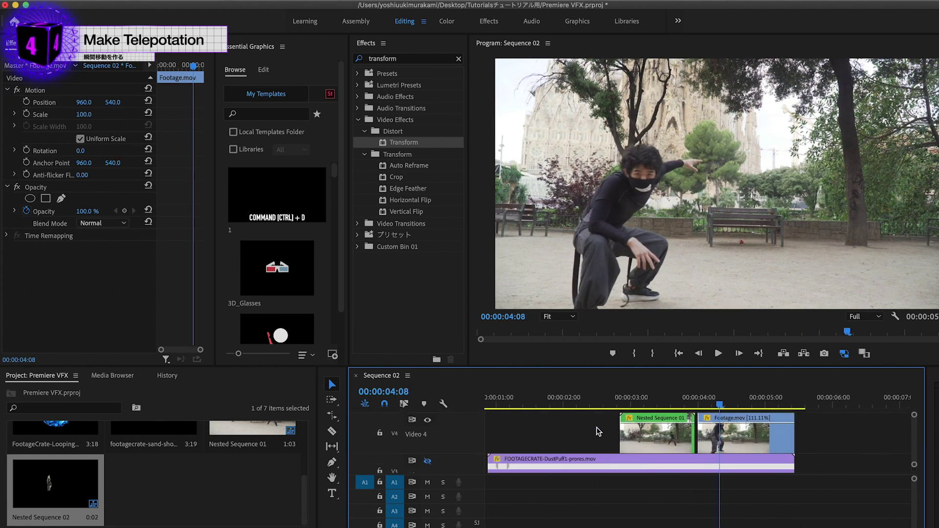
key(space)
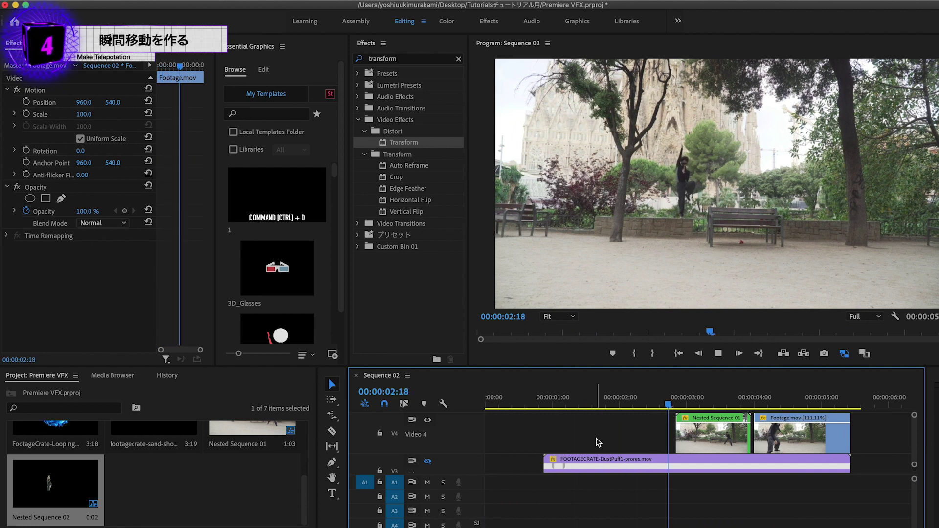
key(space)
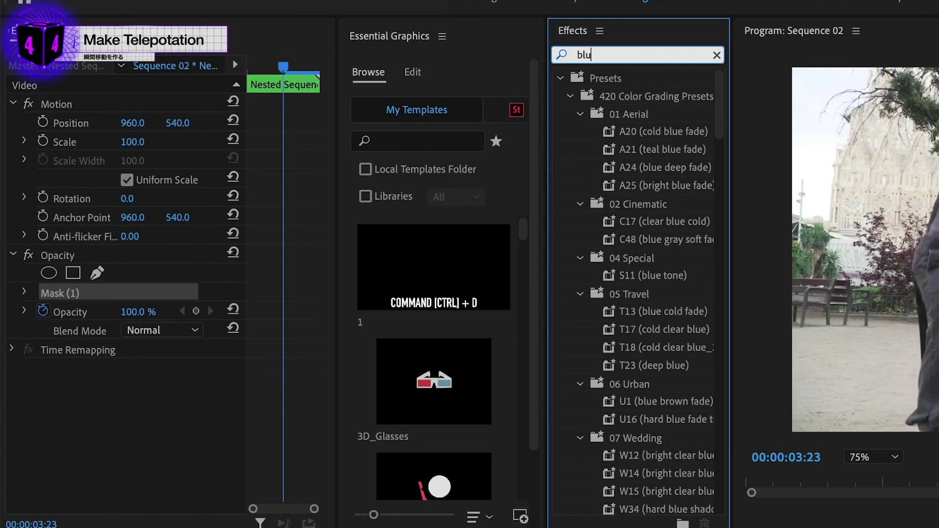
- Add Directional Blur above Opacity, then keyframe the copy's Position X to 429 and Scale to 169
text(r)
scroll(642, 203, down, 3)
double_click(642, 203)
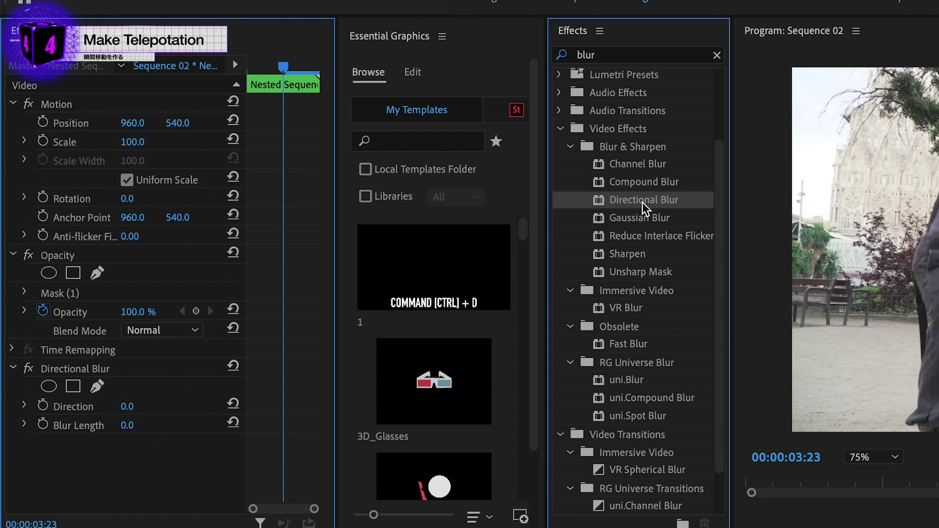
drag(87, 371, 82, 245)
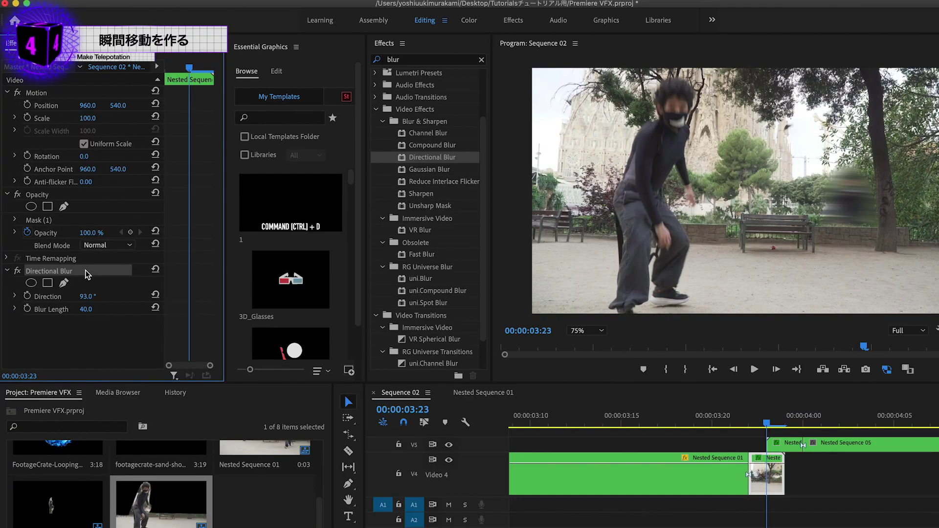
drag(765, 424, 762, 435)
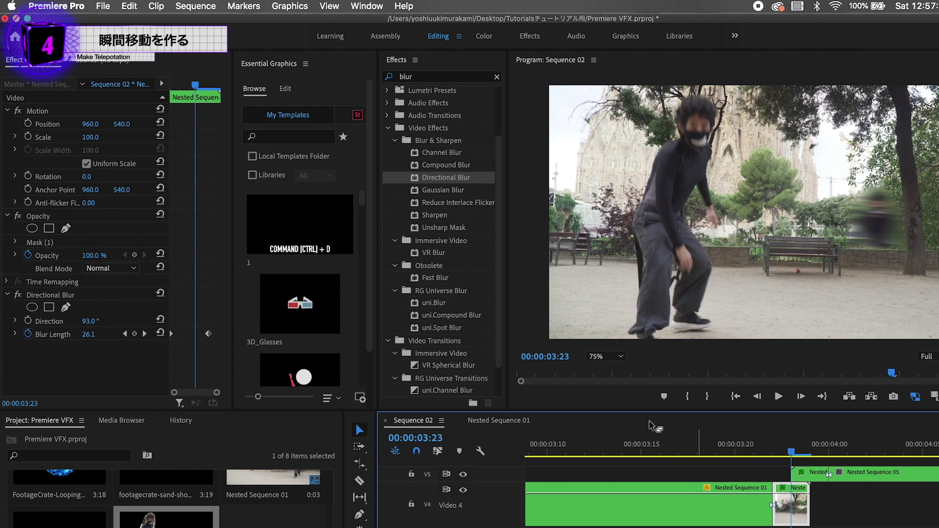
drag(90, 124, 22, 136)
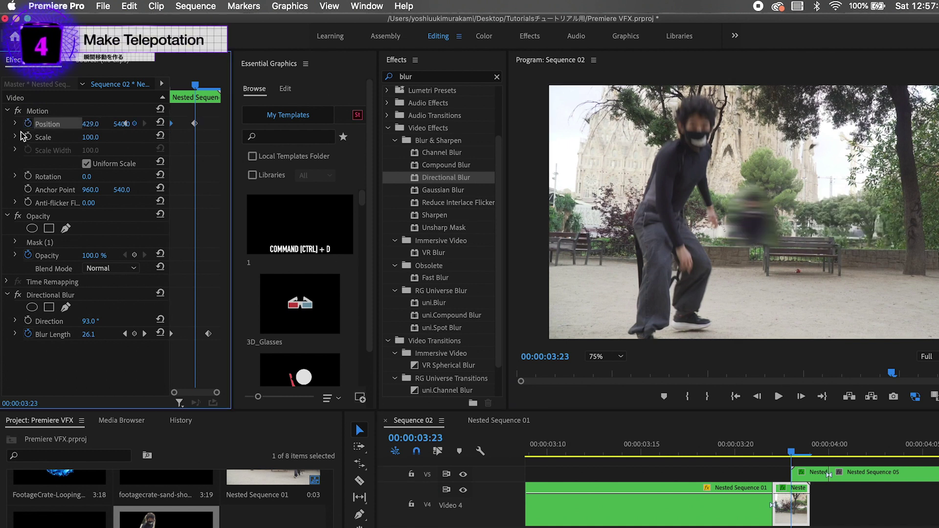
mouse_move(91, 137)
mouse_down()
mouse_move(100, 139)
mouse_move(95, 125)
mouse_move(127, 124)
mouse_up()
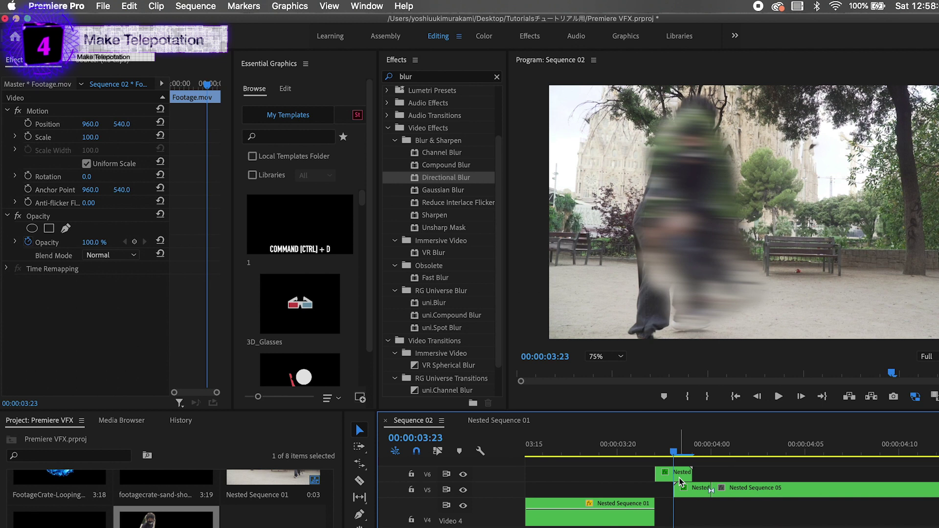
- Keyframe the V6 nested copy's opacity at 41% and trim the V5 clip's start past the playhead
click(679, 477)
click(135, 255)
drag(93, 255, 63, 255)
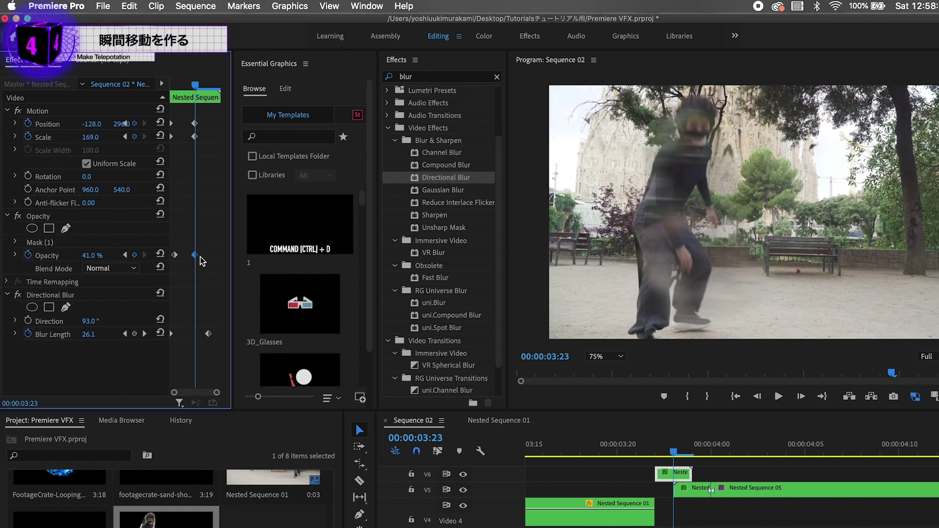
drag(665, 449, 682, 453)
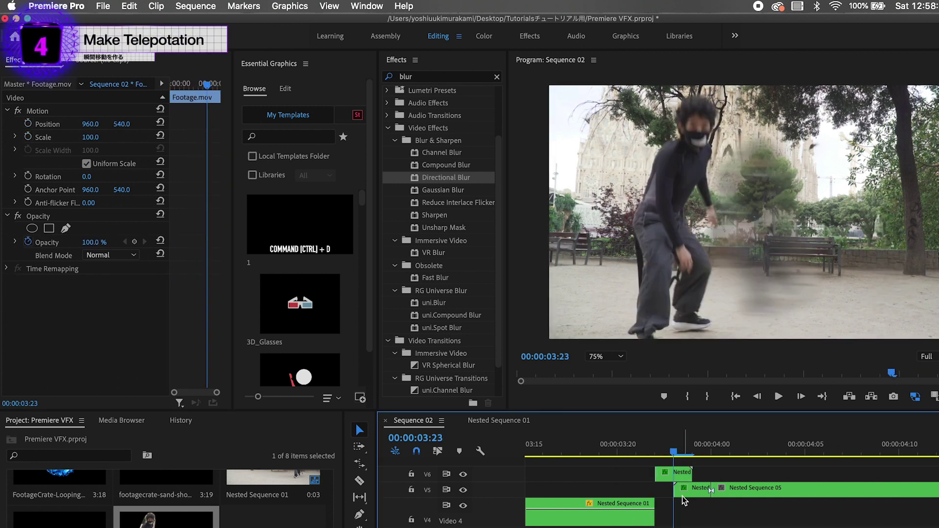
drag(678, 492, 693, 491)
drag(671, 451, 623, 445)
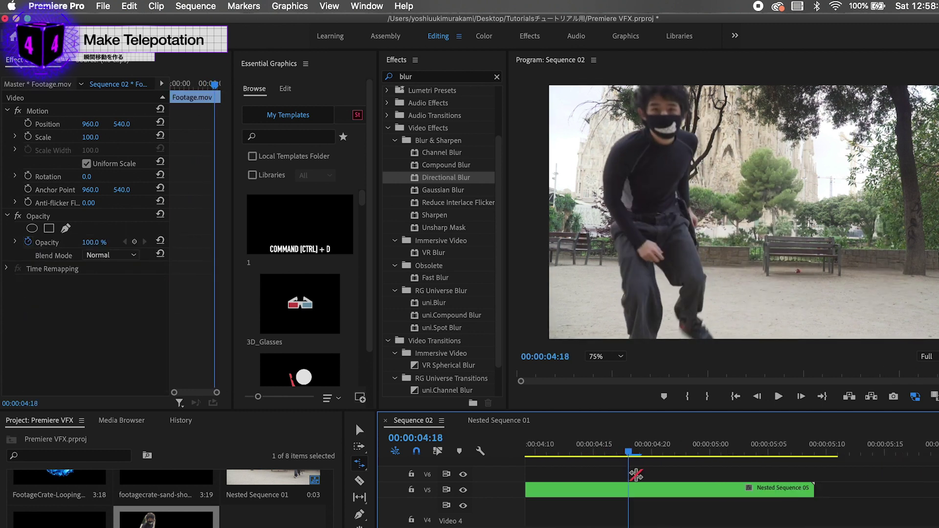
- Move the V6 and V5 teleport clips down onto the Video 4 track
scroll(650, 479, up, 3)
scroll(666, 491, up, 2)
key(v)
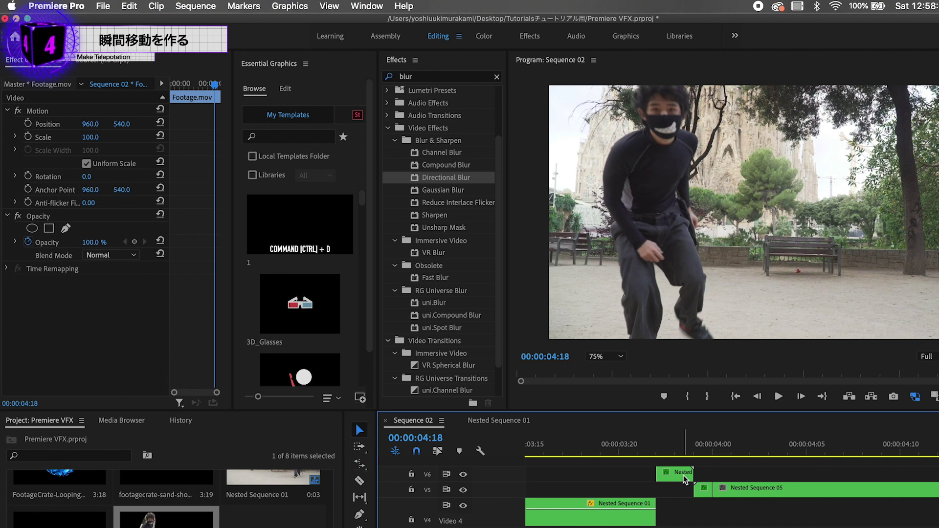
drag(683, 475, 684, 490)
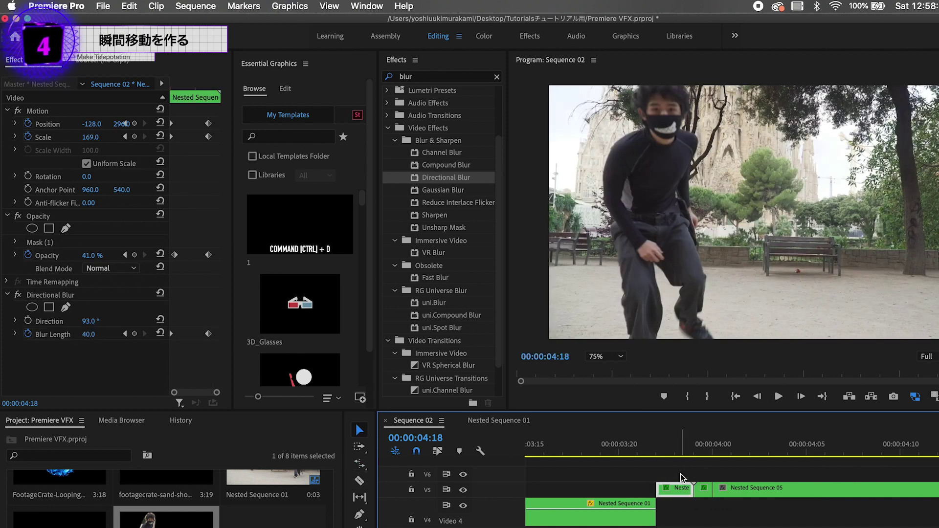
shift+click(740, 490)
drag(740, 489, 741, 505)
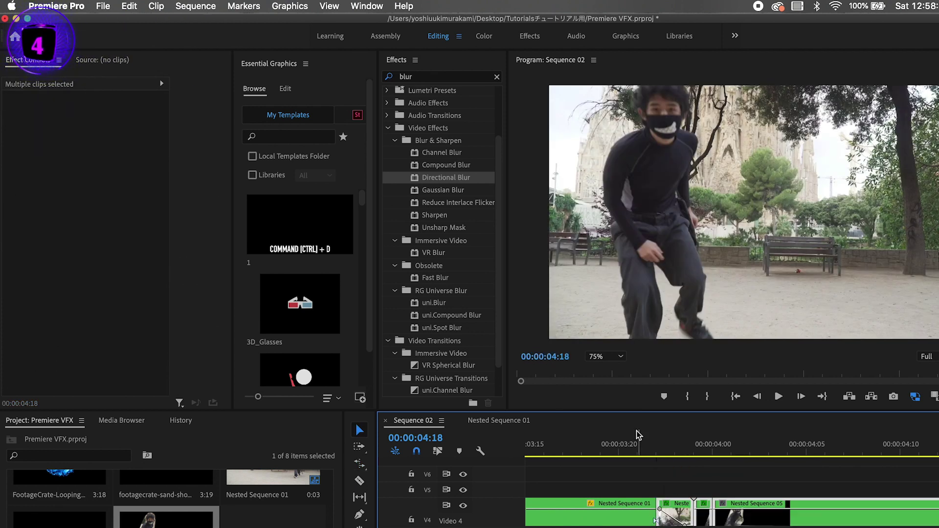
click(617, 440)
- Place the Looping_Magic_Ball_Powercore clip on V5 at 5 seconds with Screen blend mode
key(backslash)
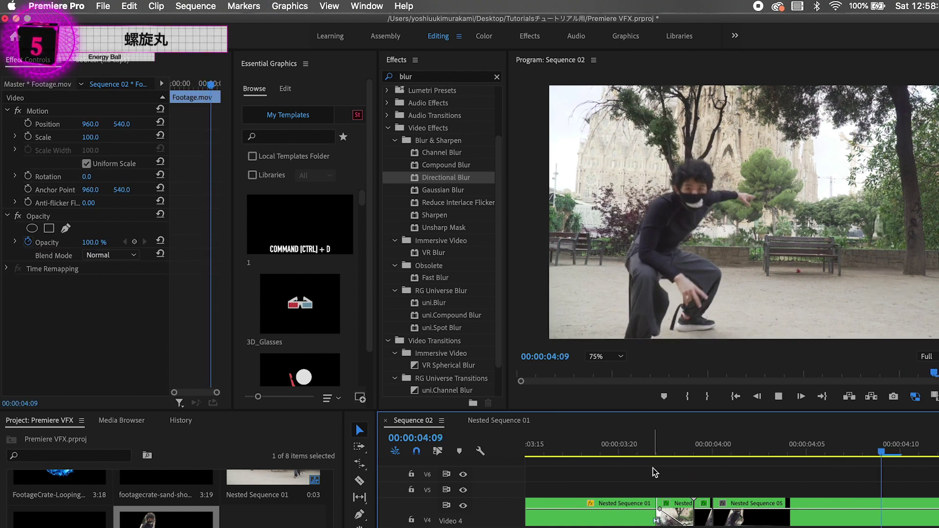
click(793, 451)
drag(274, 501, 783, 498)
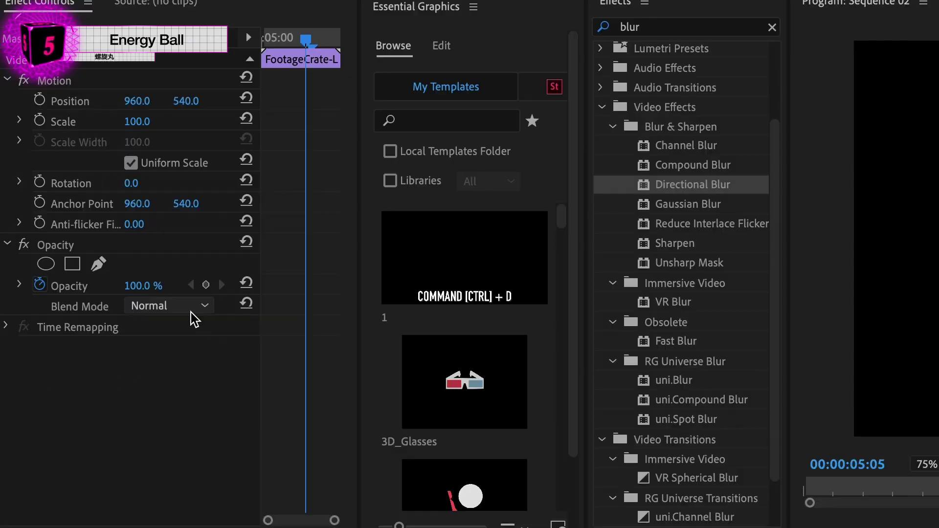
click(128, 258)
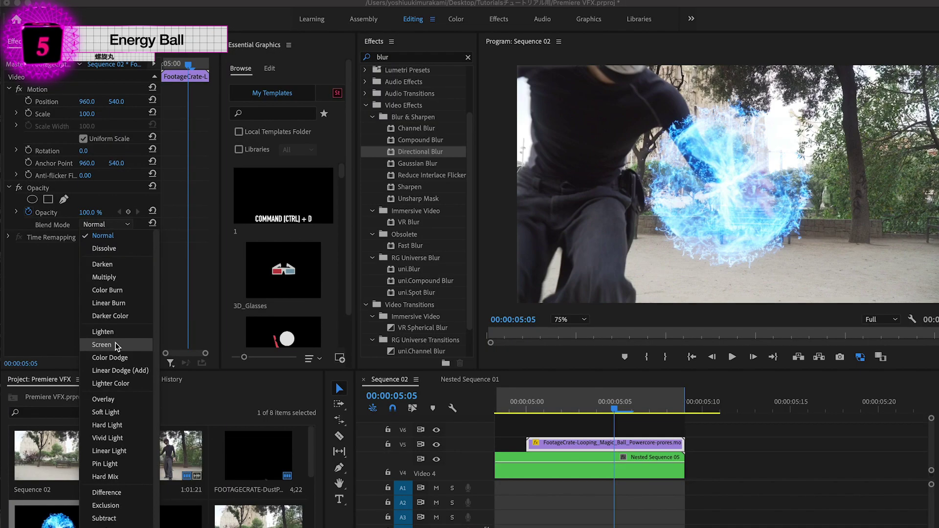
click(116, 342)
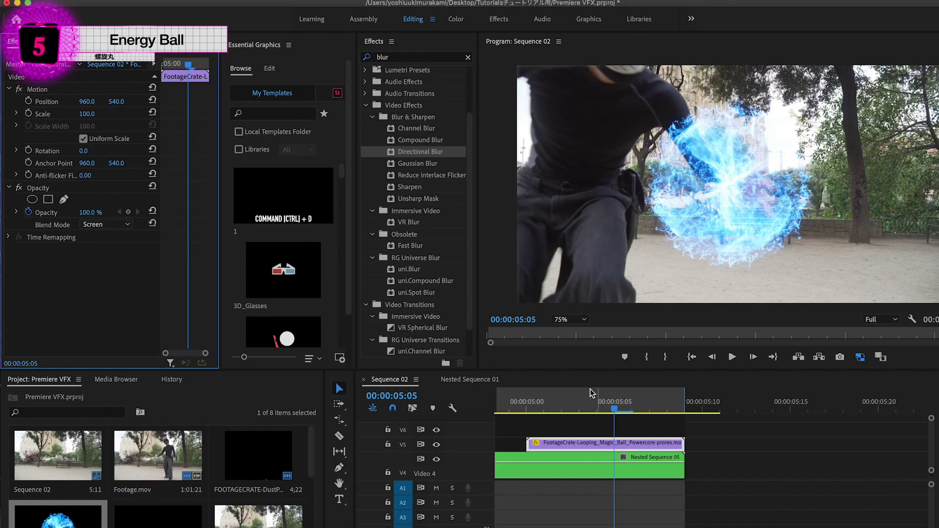
- Keyframe the ball's position and scale from 4 to 106 across 05:00–05:08 so it grows into the hand
drag(595, 406, 561, 408)
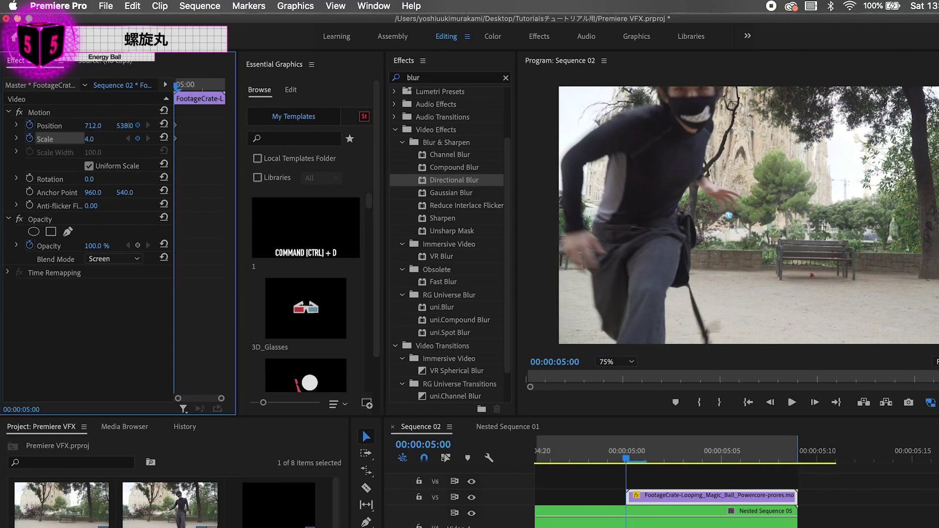
click(186, 90)
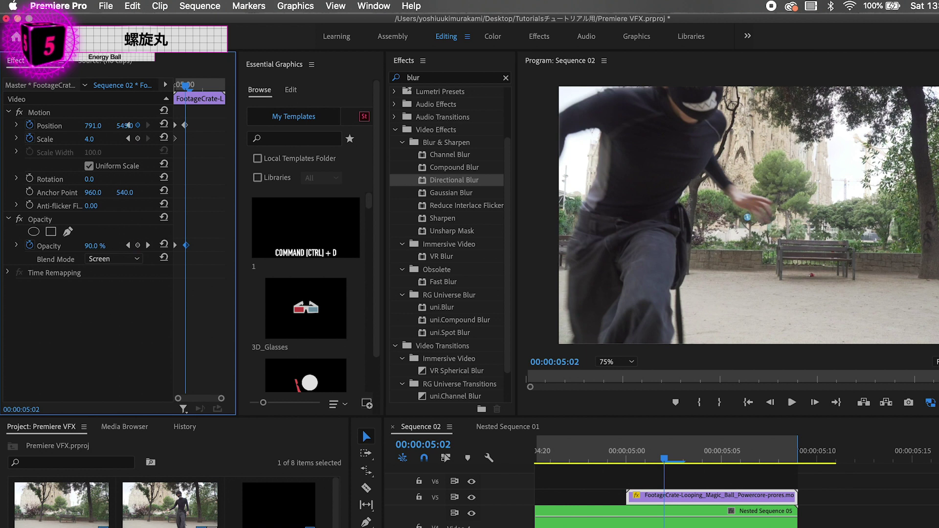
drag(186, 90, 213, 86)
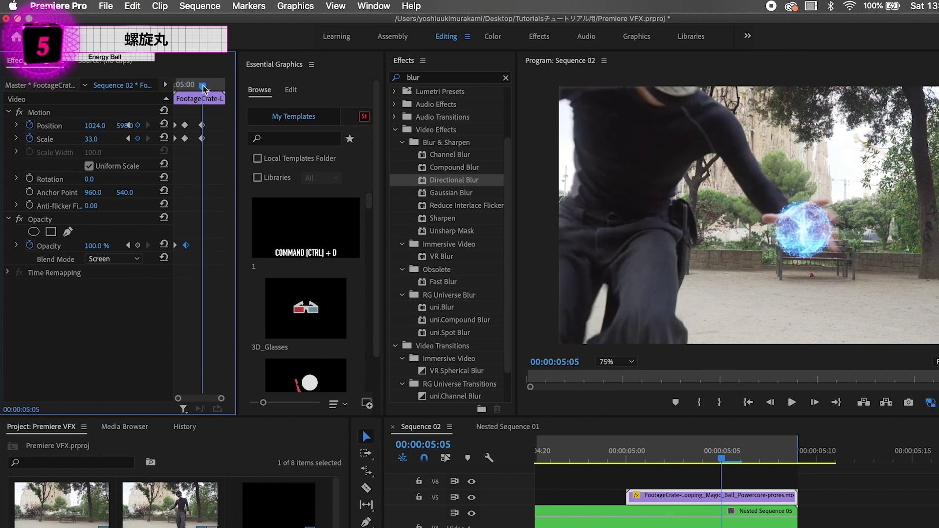
click(99, 125)
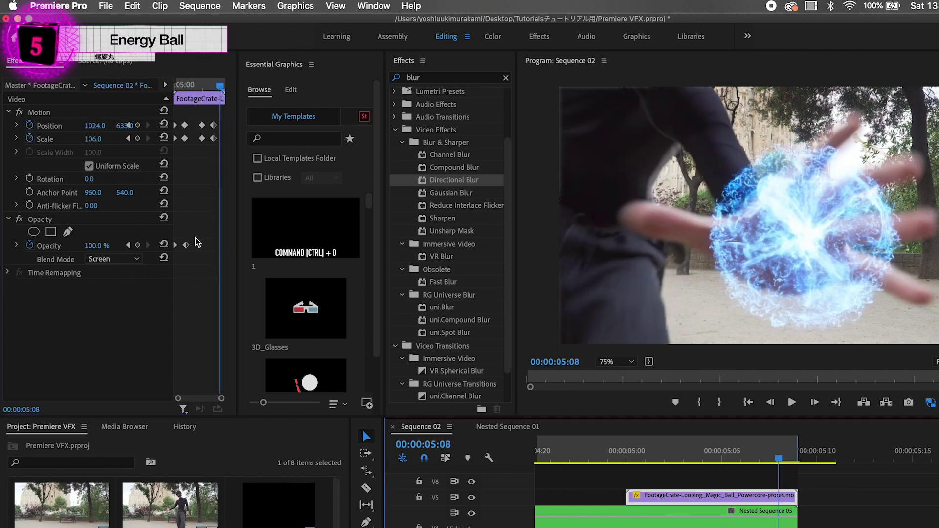
drag(220, 249, 181, 249)
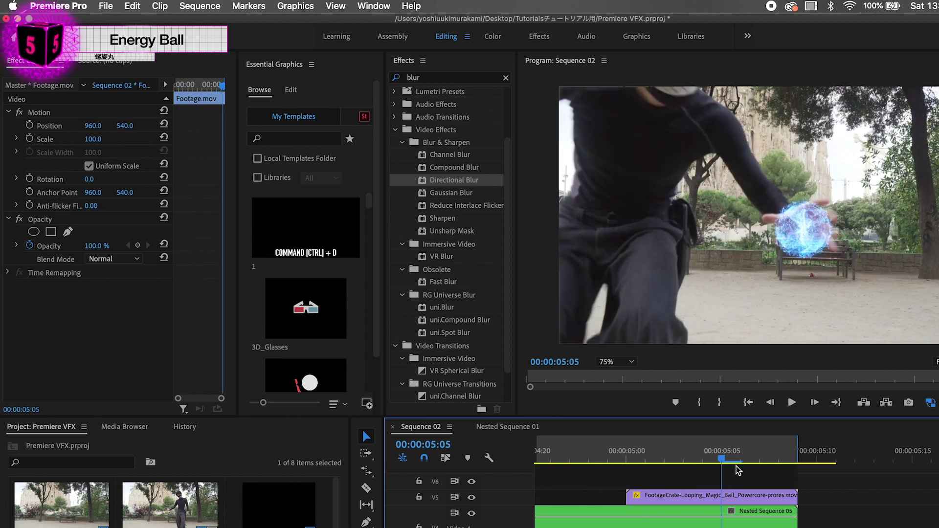
key(Left)
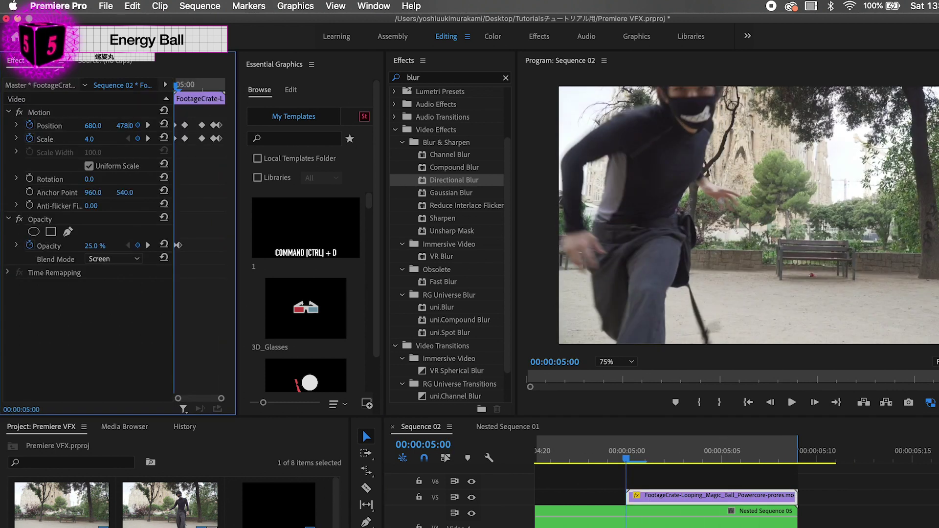
mouse_move(629, 457)
mouse_down()
mouse_move(737, 483)
mouse_move(787, 510)
mouse_move(762, 500)
mouse_up()
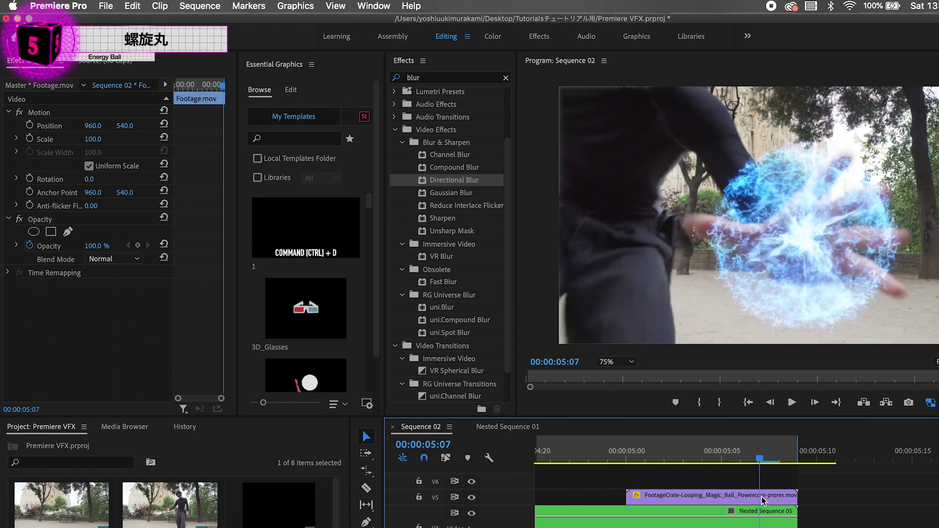
- Put a new Adjustment Layer on V6, trimmed to the ball clip's end, and show the Color workspace
click(315, 527)
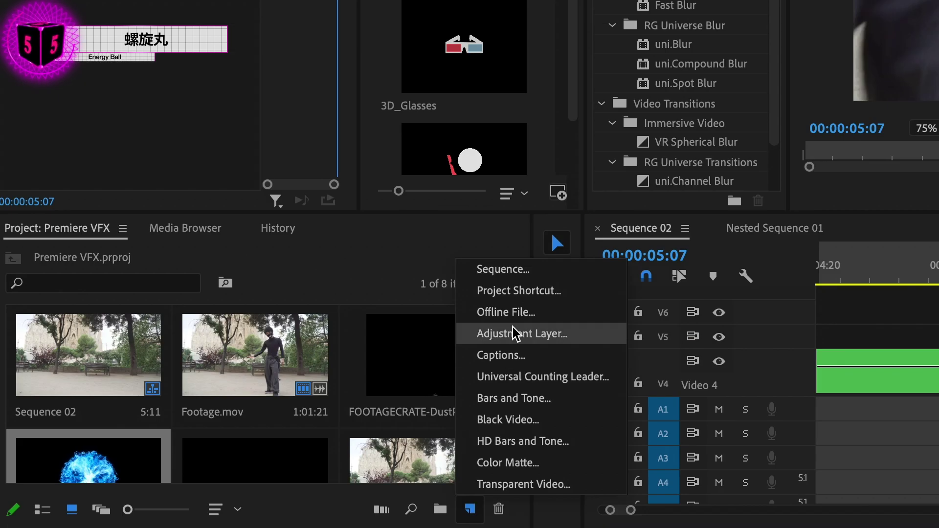
click(336, 495)
click(931, 152)
drag(196, 440, 675, 357)
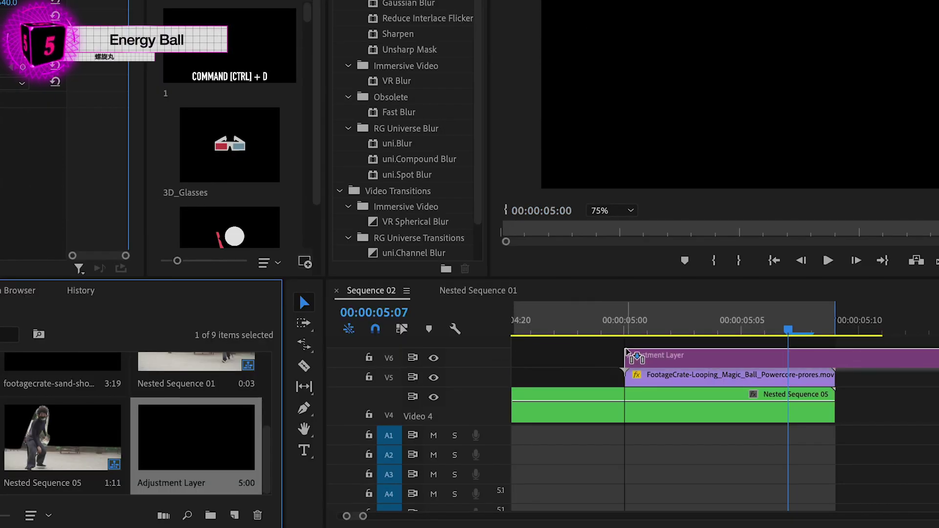
key(w)
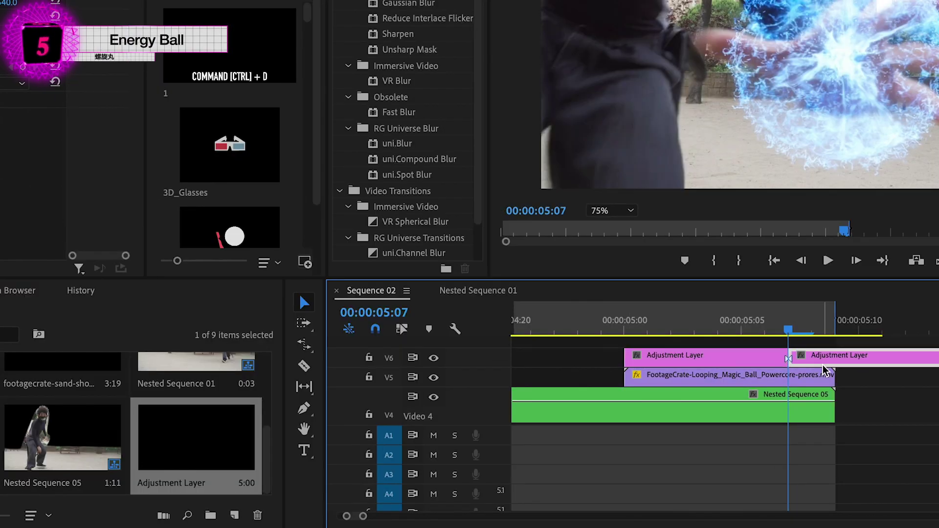
drag(784, 356, 835, 356)
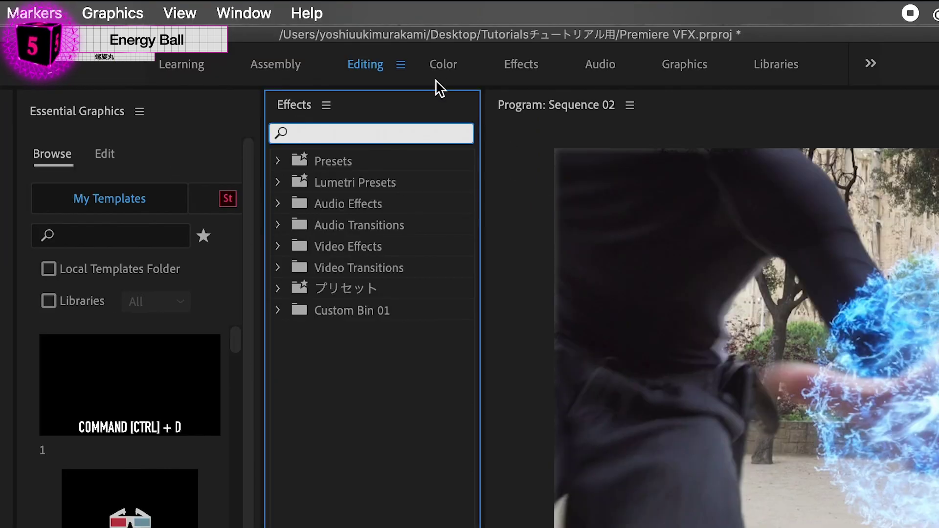
click(443, 67)
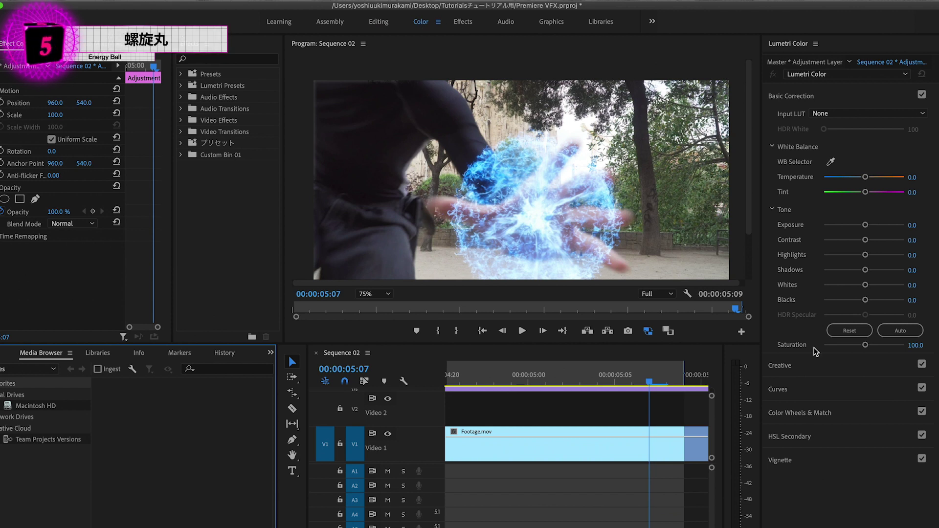
- Keyframe the adjustment layer's Lumetri Exposure at 0.0 at 05:00 and 2.5 at 05:04
drag(865, 225, 873, 225)
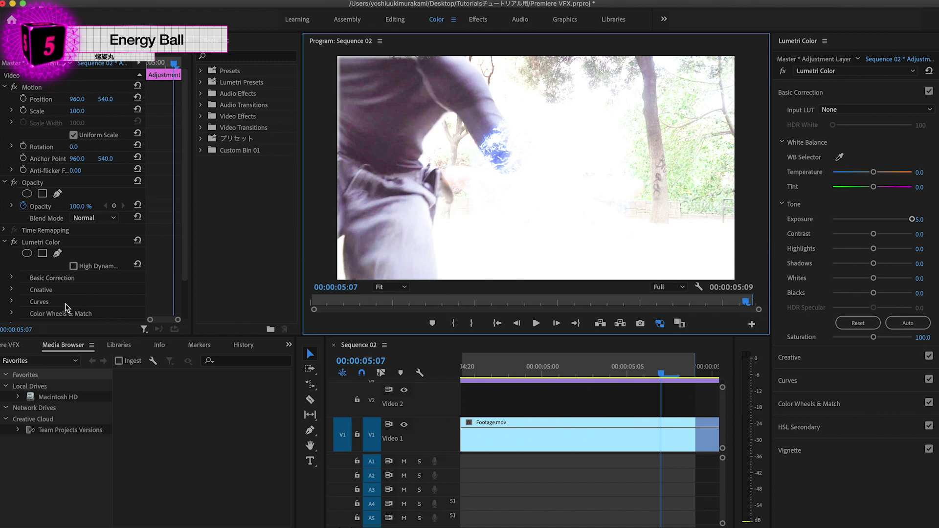
scroll(88, 284, down, 3)
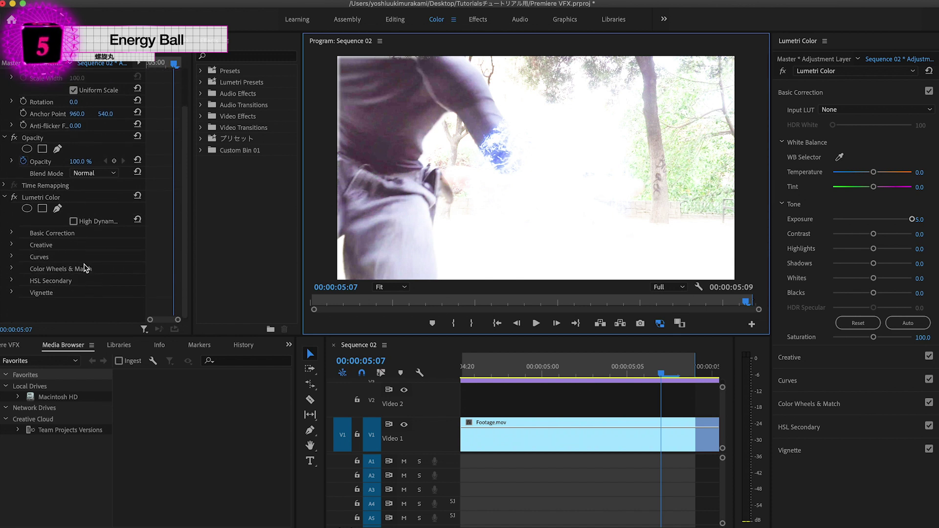
click(12, 233)
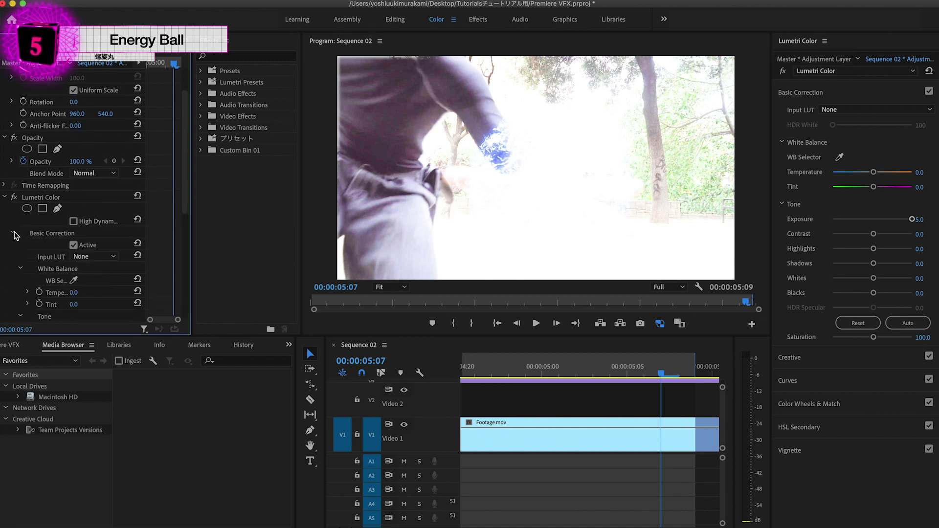
scroll(30, 242, down, 5)
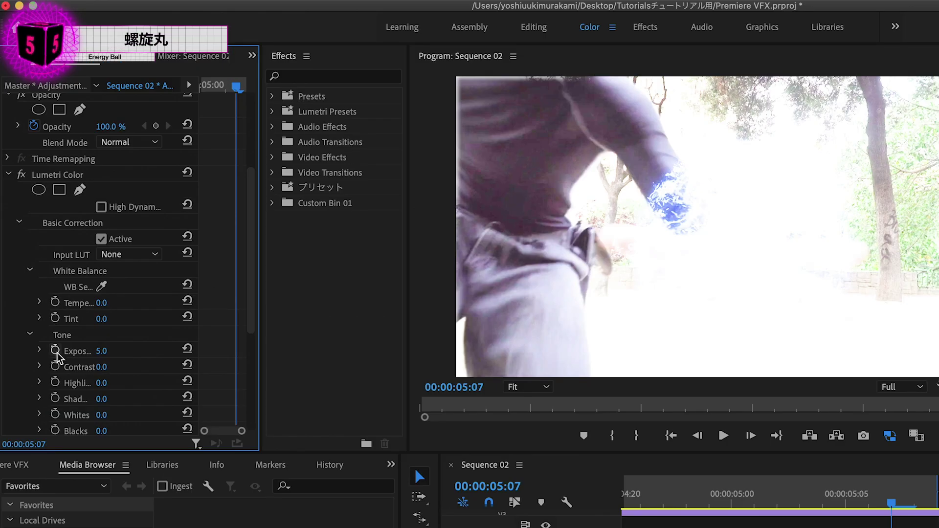
key(Up)
scroll(146, 332, down, 2)
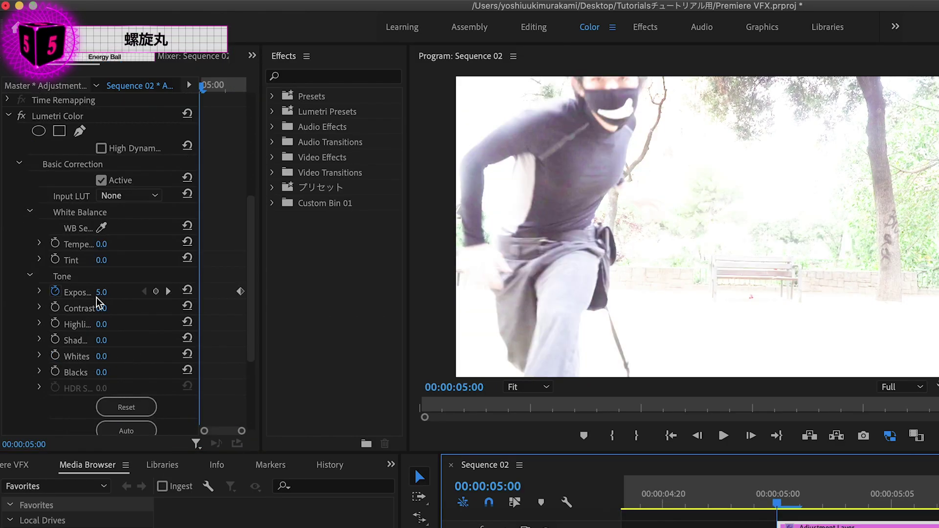
text(0)
key(Return)
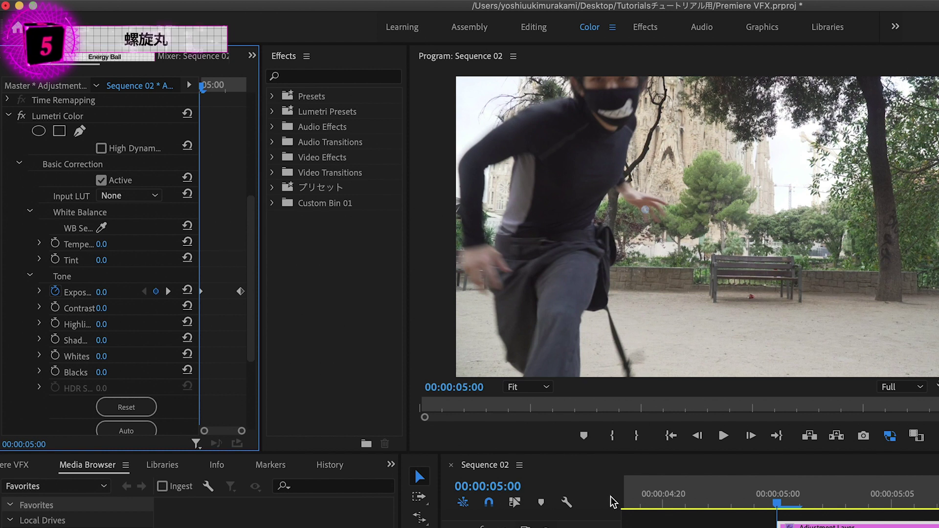
scroll(615, 500, down, 3)
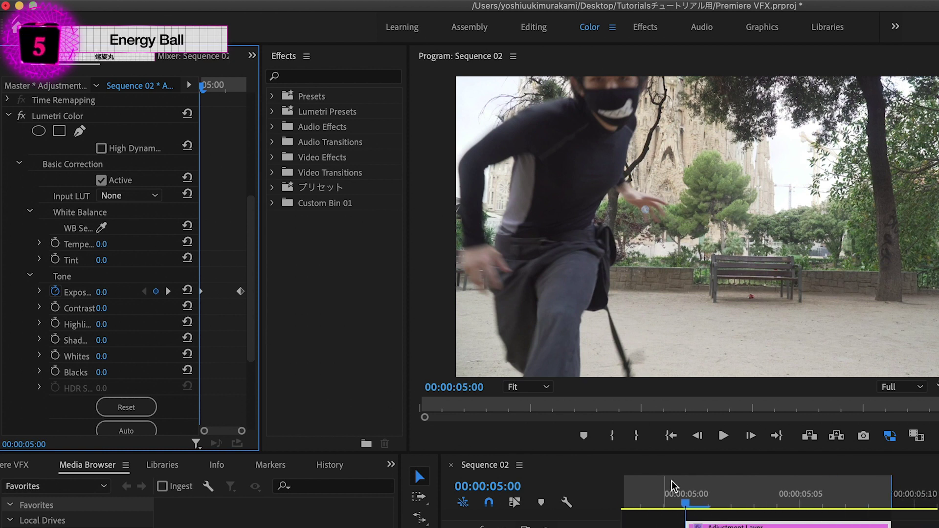
mouse_move(684, 491)
mouse_down()
mouse_move(860, 504)
mouse_move(761, 501)
mouse_move(784, 505)
mouse_up()
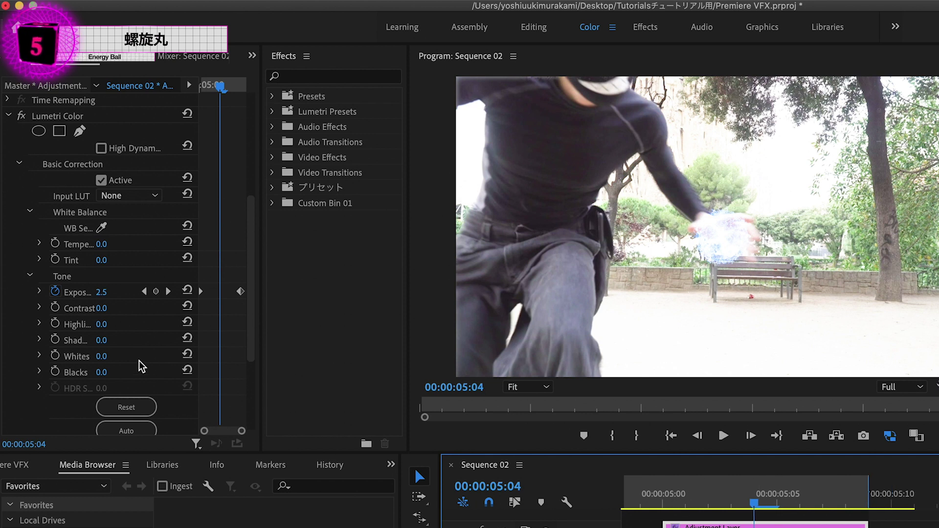
- Add an ellipse mask over the energy ball with 205 feather and keyframe its Mask Path
scroll(140, 367, up, 5)
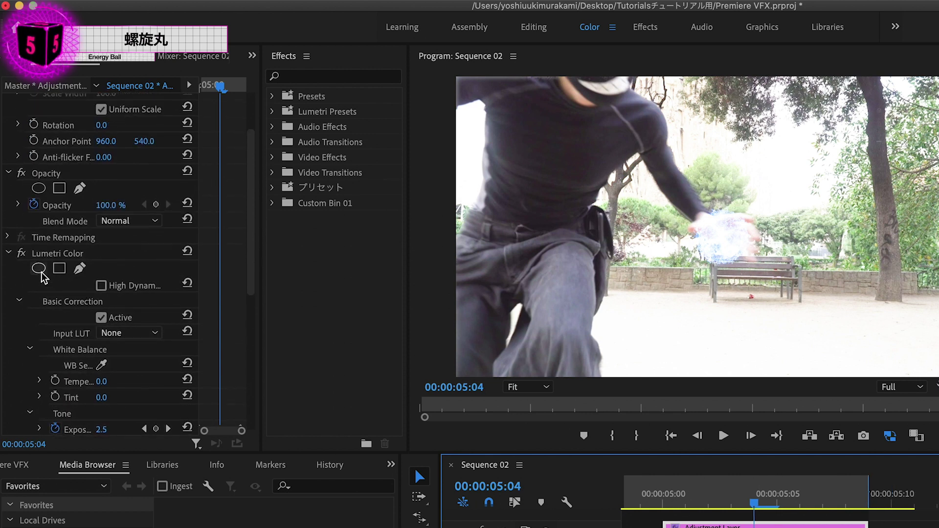
click(38, 268)
mouse_move(747, 233)
mouse_down()
mouse_move(767, 261)
mouse_move(756, 251)
mouse_up()
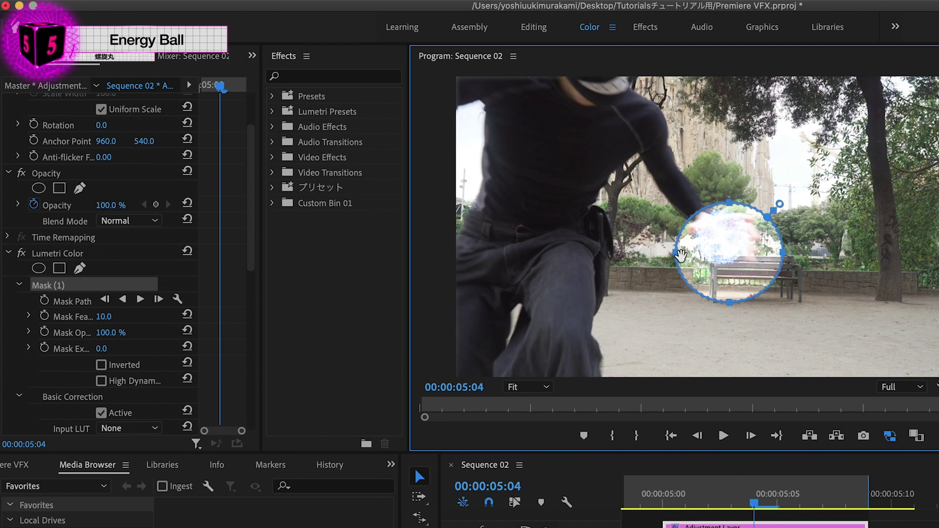
drag(104, 317, 146, 316)
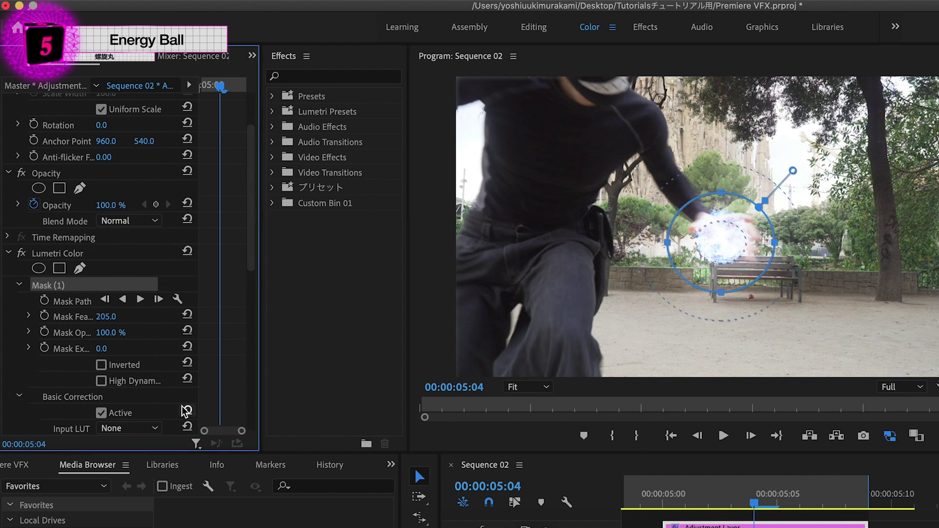
click(44, 300)
click(48, 286)
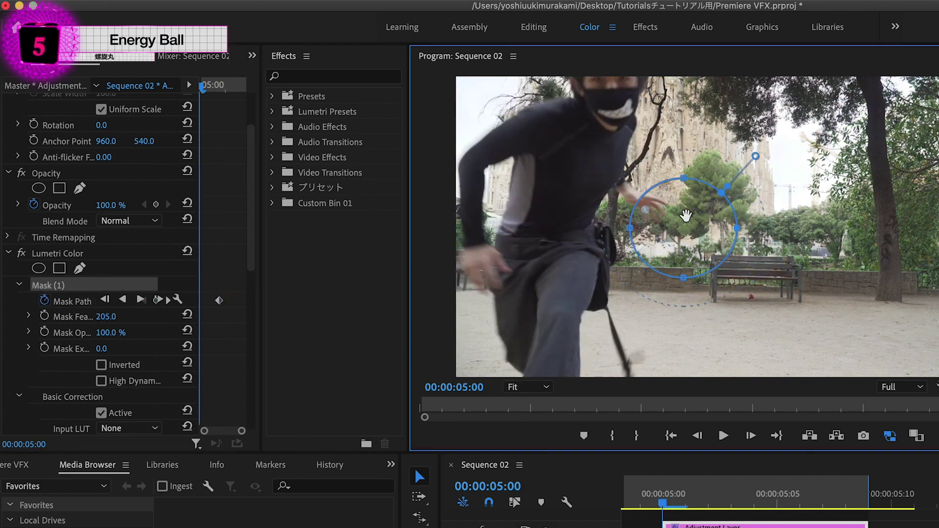
- Keyframe Mask Expansion to grow outward, passing 164 at 05:06 and reaching 924.0 at 05:08
drag(663, 504, 845, 515)
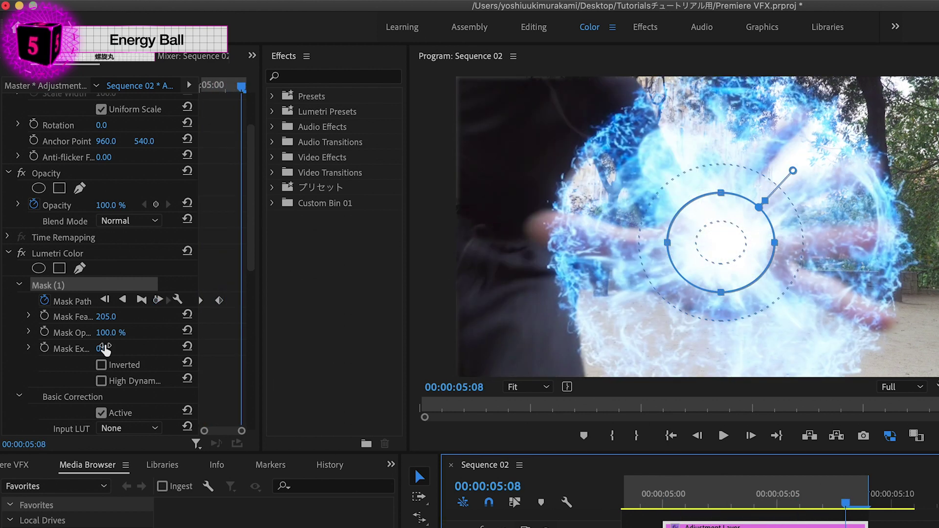
click(44, 348)
drag(101, 349, 157, 349)
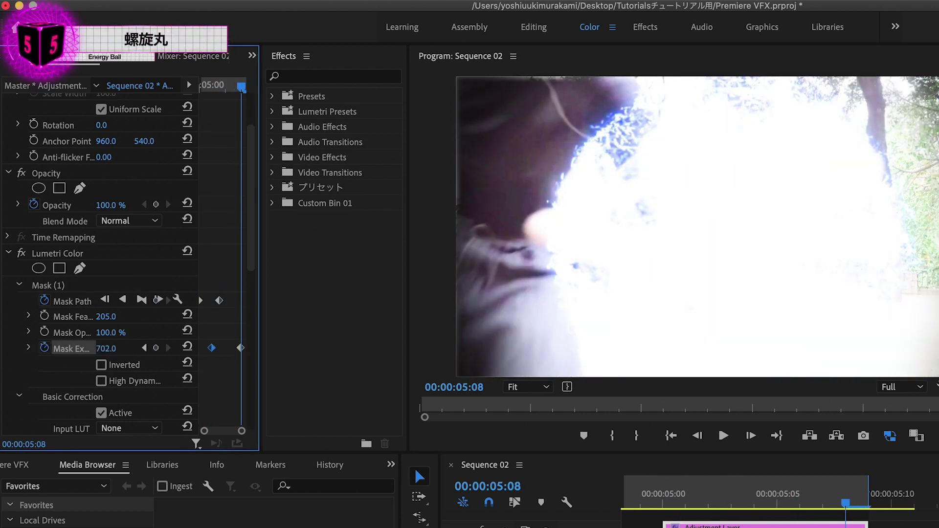
click(730, 500)
drag(731, 500, 799, 503)
drag(103, 348, 142, 348)
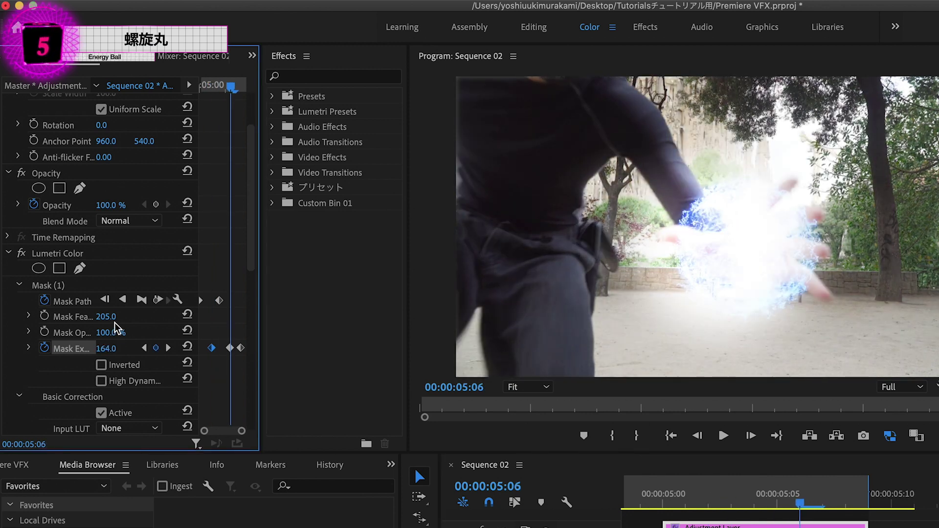
drag(800, 504, 709, 503)
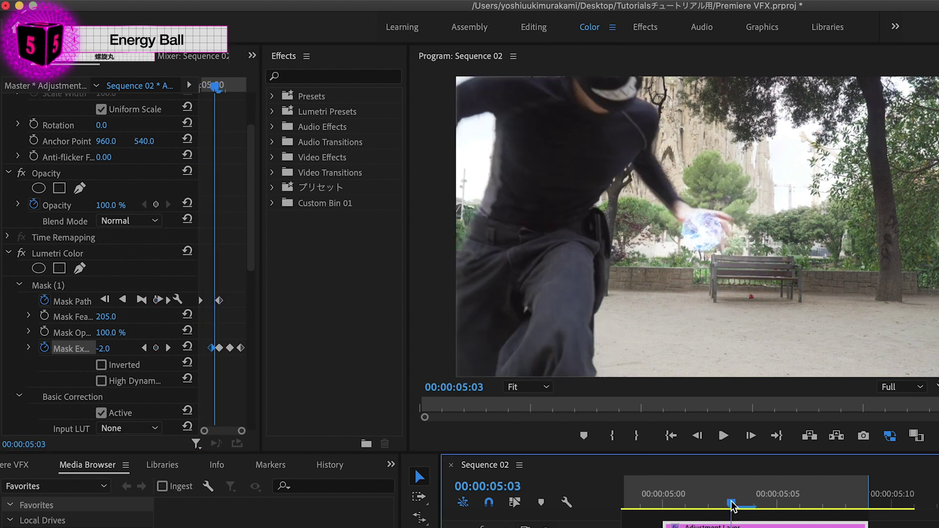
click(204, 349)
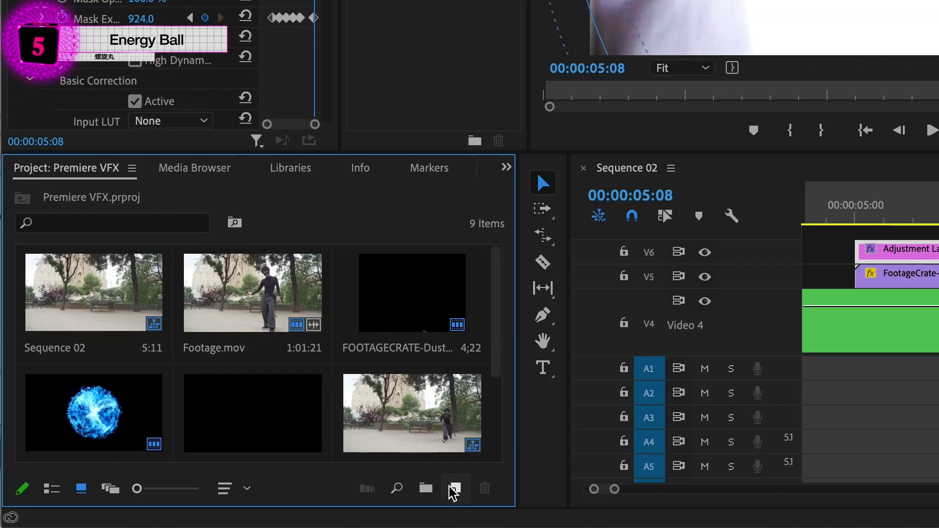
- Create a white 1920×1080 Color Matte with the default name
click(455, 489)
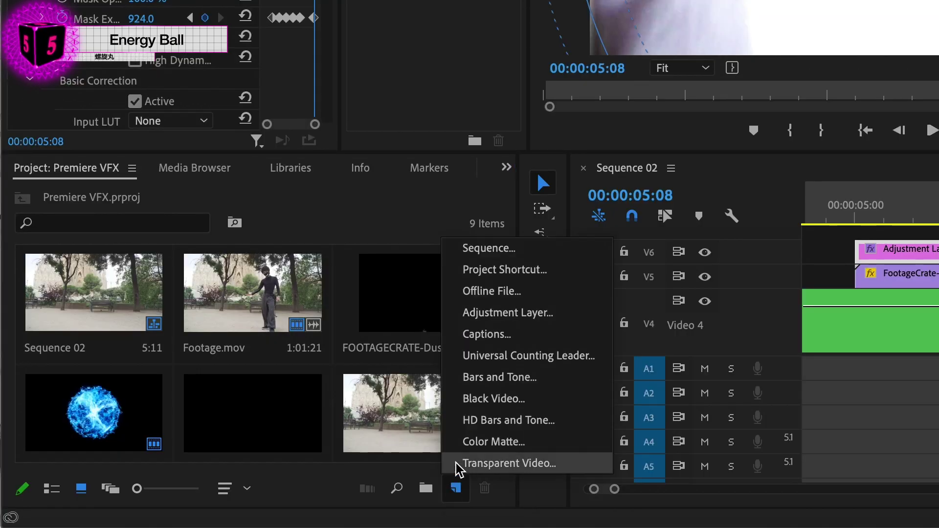
click(486, 443)
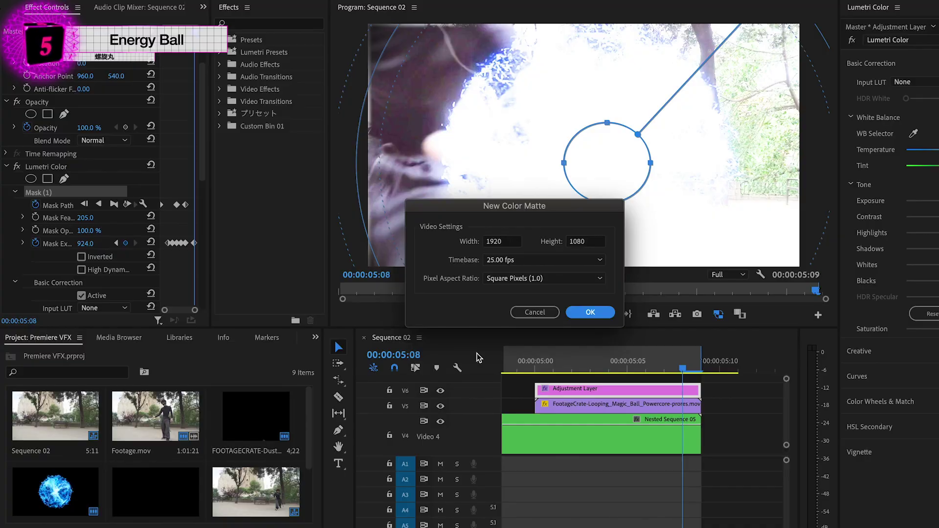
key(Return)
key(Return)
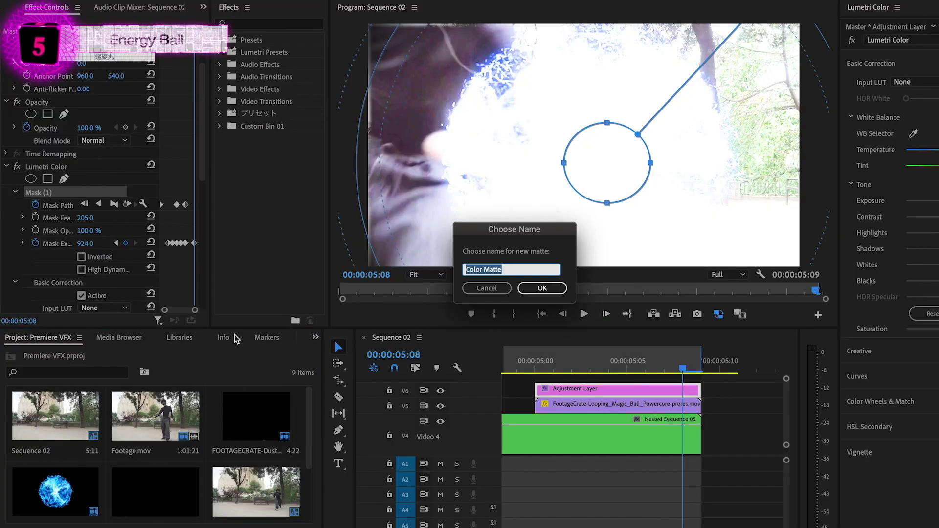
key(Return)
- Place the matte on a new top track at 05:08, shorten it, and keyframe opacity from 100% to 61%
drag(601, 453, 684, 381)
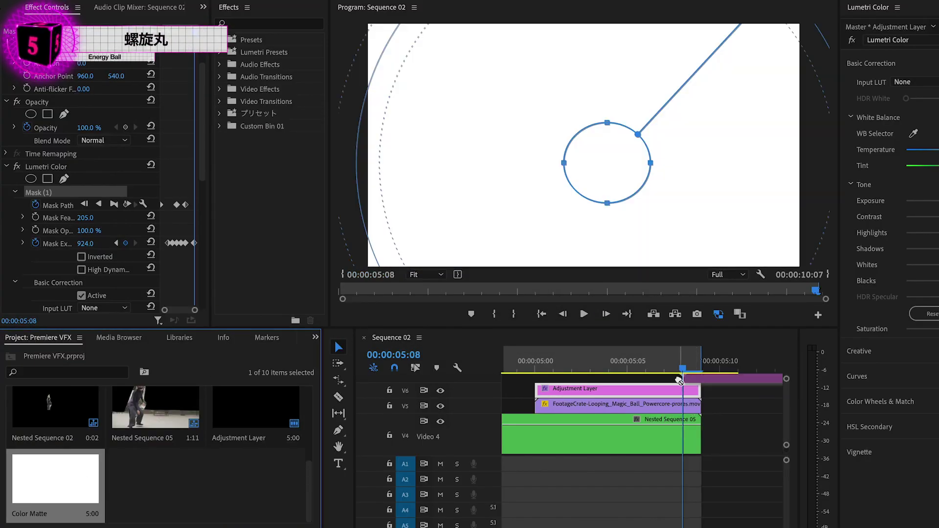
click(641, 394)
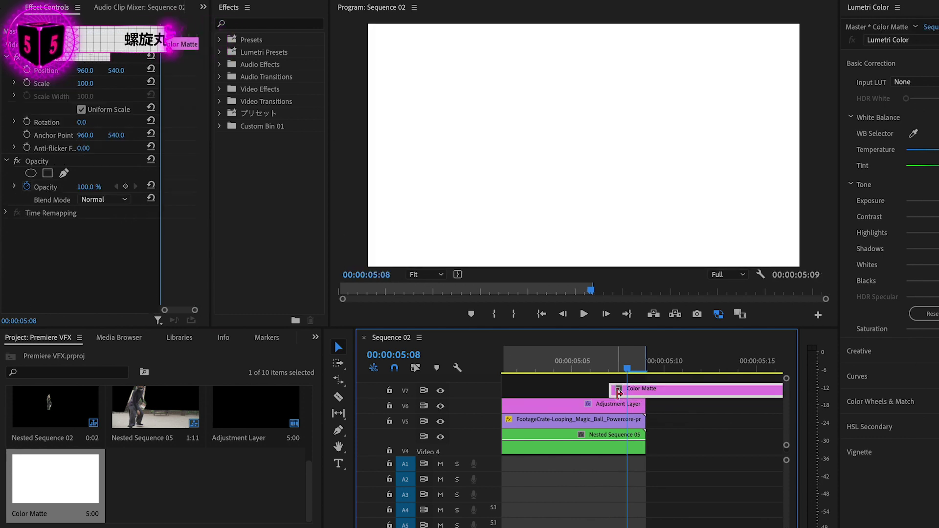
drag(642, 396, 645, 391)
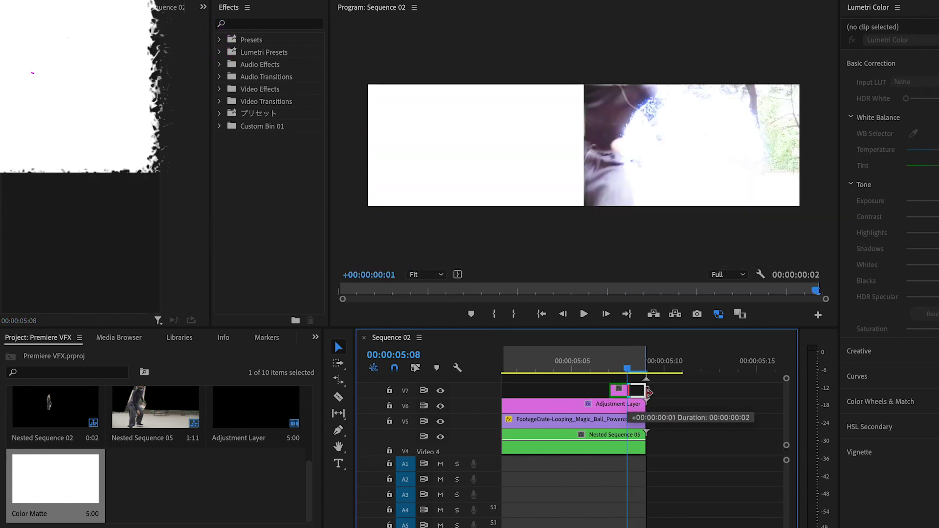
click(125, 188)
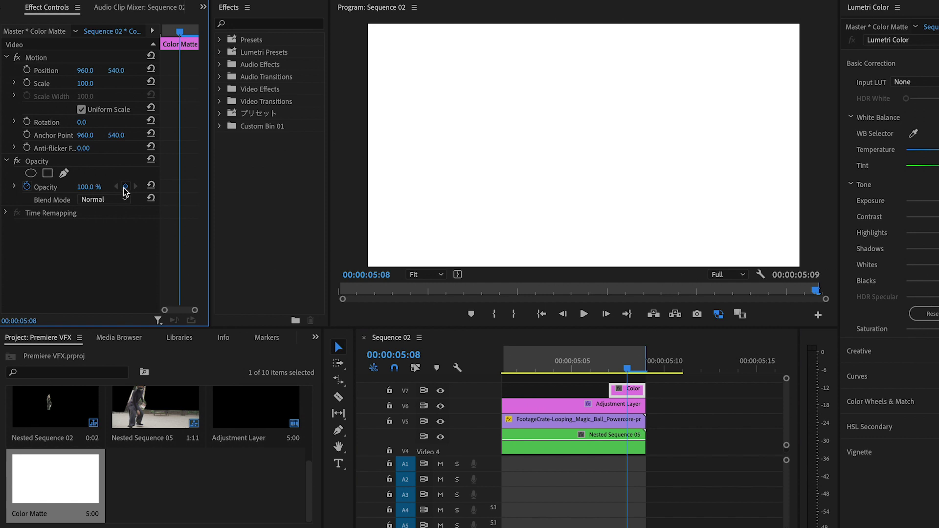
drag(180, 186, 198, 186)
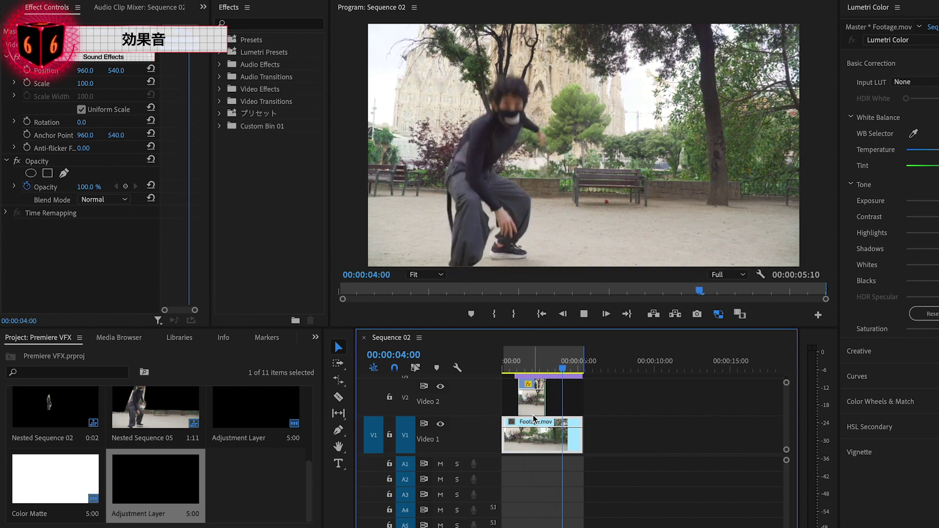
- Download the ドロン (忍術) sound effect as a WAV file
scroll(178, 153, down, 5)
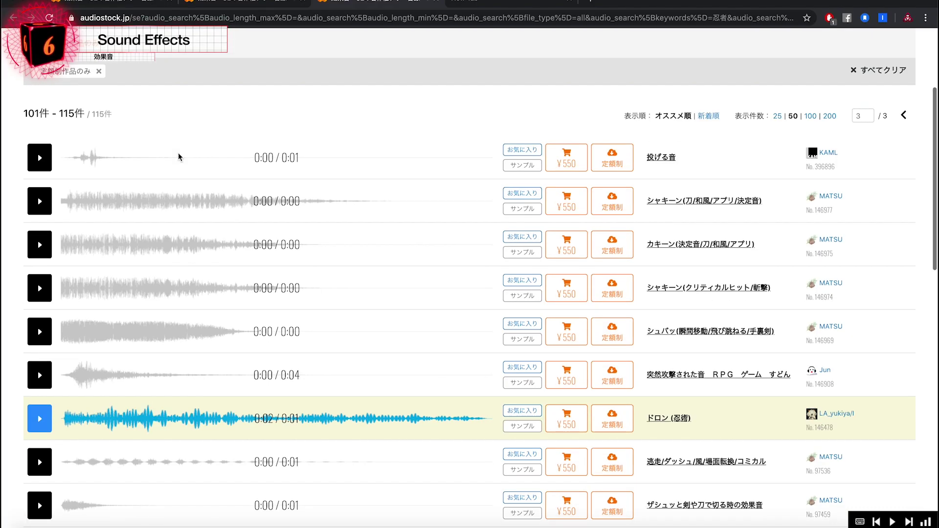
scroll(105, 224, down, 4)
click(612, 203)
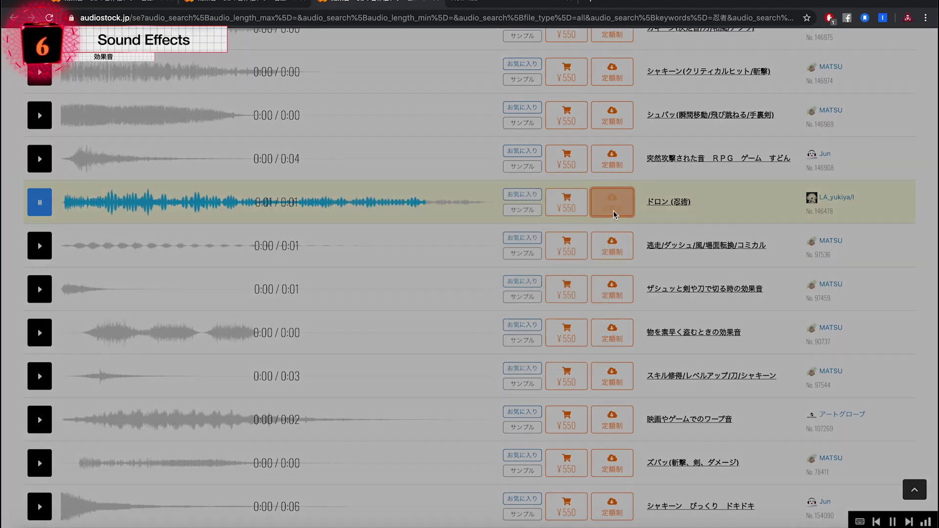
click(458, 337)
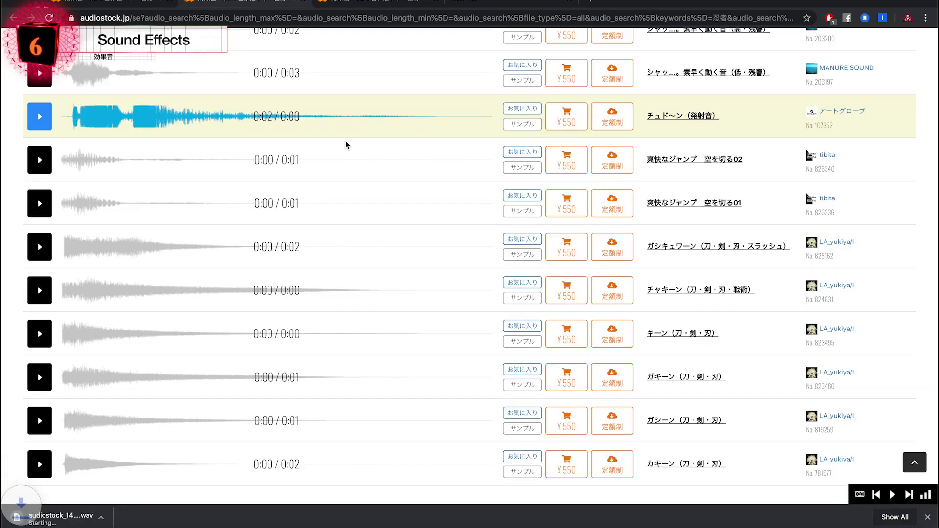
- Download チュド〜ン (発射音) as WAV, then audition more ninja sound effects
click(612, 116)
click(402, 321)
click(97, 195)
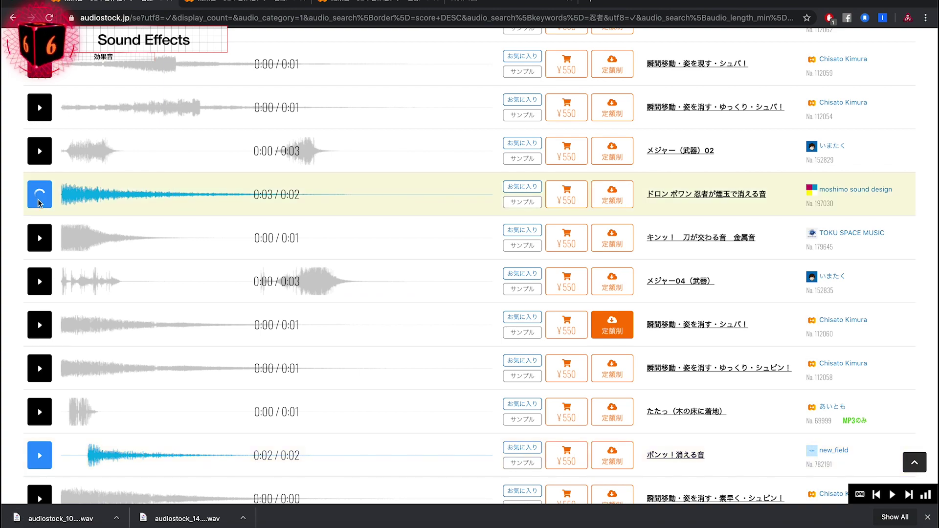
scroll(156, 293, down, 2)
scroll(156, 294, down, 1)
scroll(88, 325, down, 4)
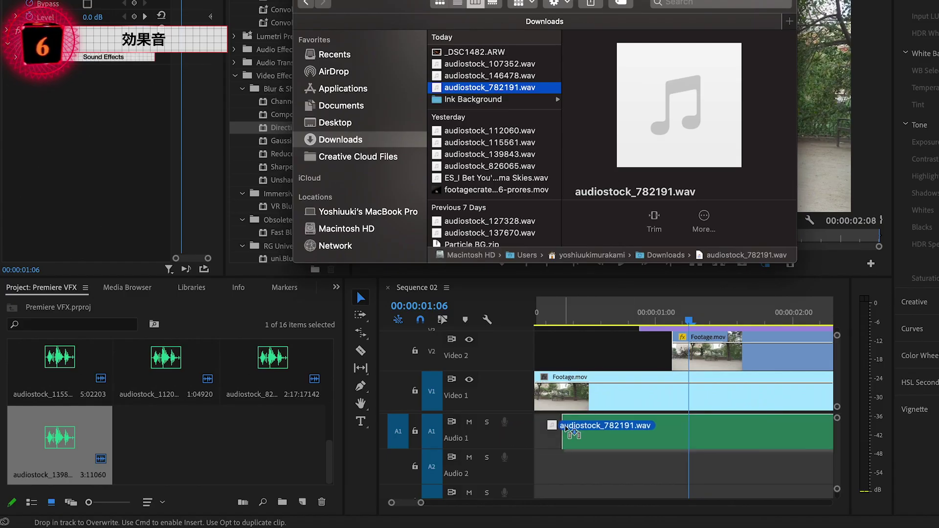
- Add the downloaded WAV sound effects, including audiostock_146478.wav, to audio tracks A1–A3
drag(567, 429, 572, 429)
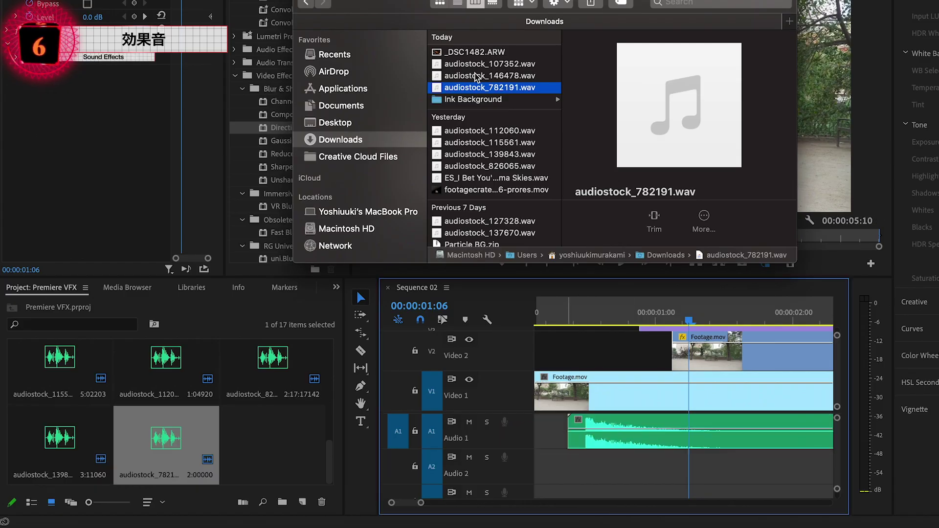
drag(473, 78, 638, 464)
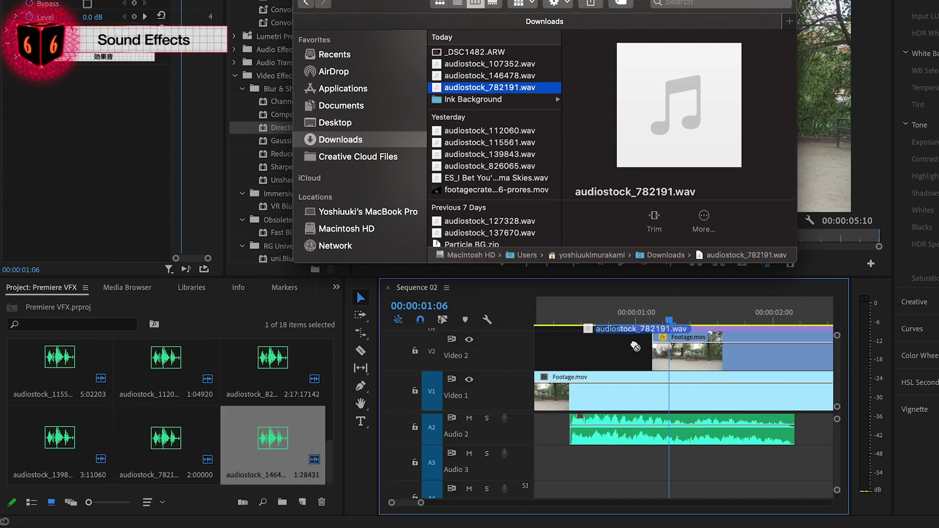
drag(636, 347, 636, 462)
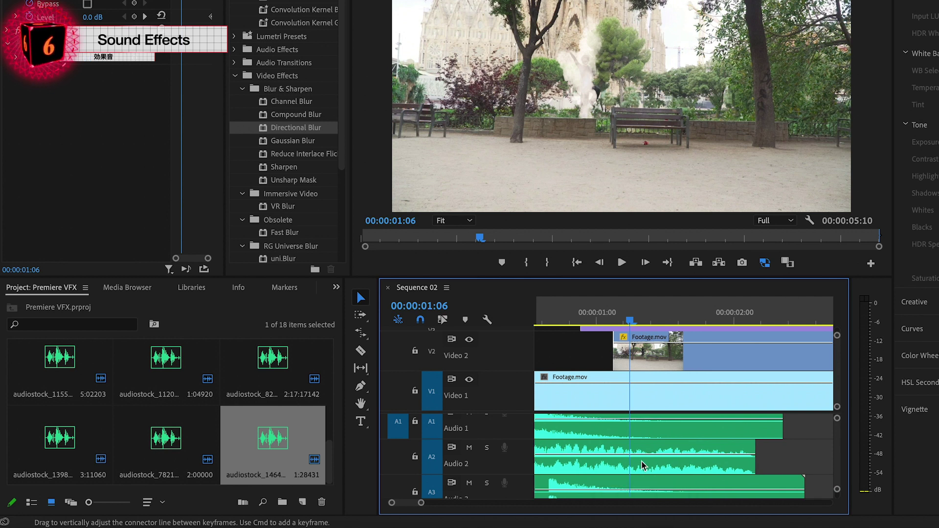
- Trim the A3 sound, shift the A1 and A3 sounds to match the action, and play back to check timing
key(minus)
key(minus)
mouse_move(742, 477)
mouse_down()
mouse_move(687, 477)
mouse_move(688, 486)
mouse_up()
click(630, 321)
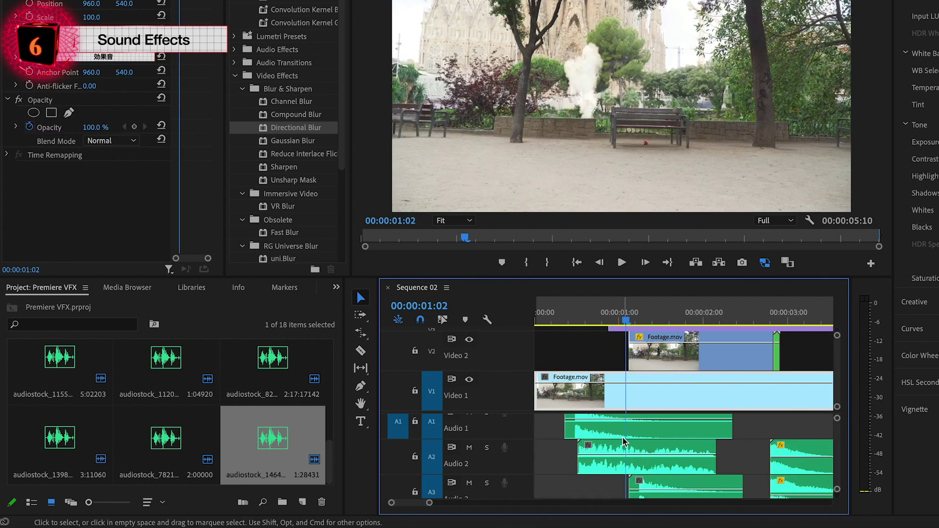
mouse_move(628, 458)
mouse_down()
mouse_move(636, 433)
mouse_move(665, 437)
mouse_up()
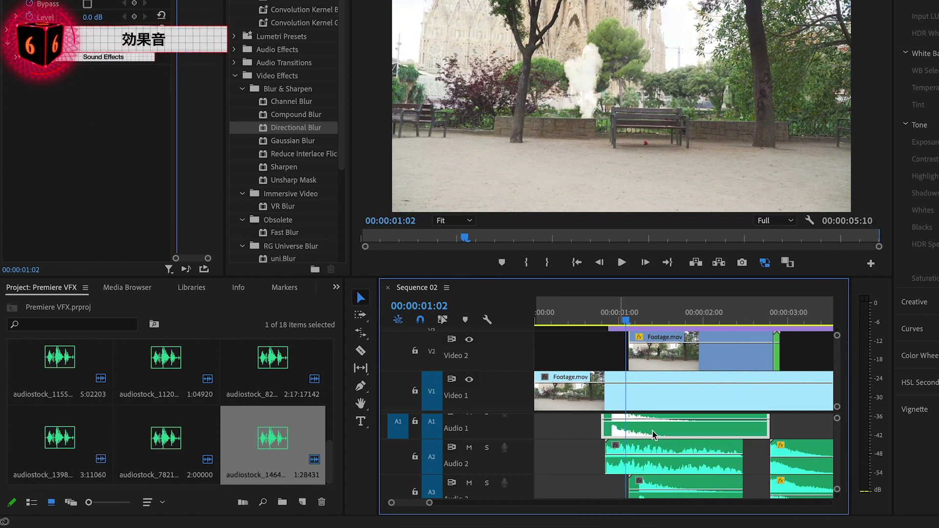
key(space)
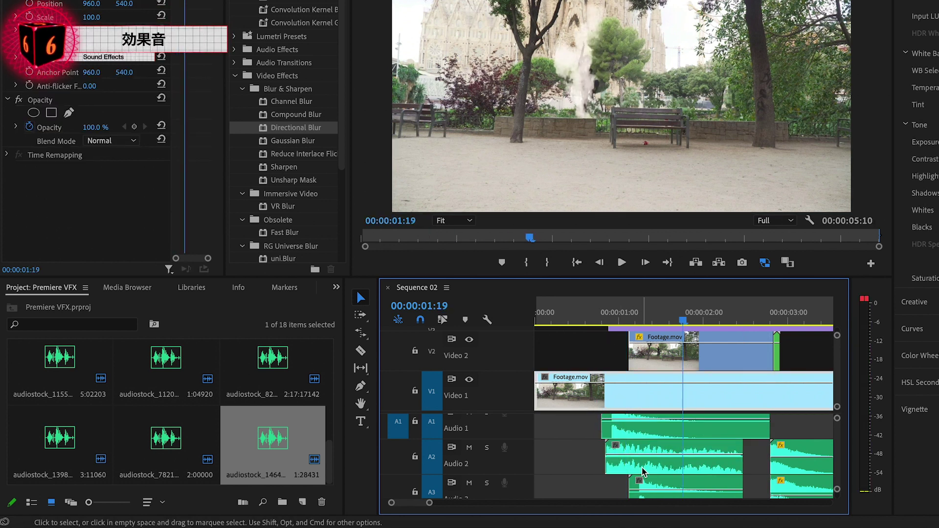
drag(651, 482, 630, 482)
click(597, 312)
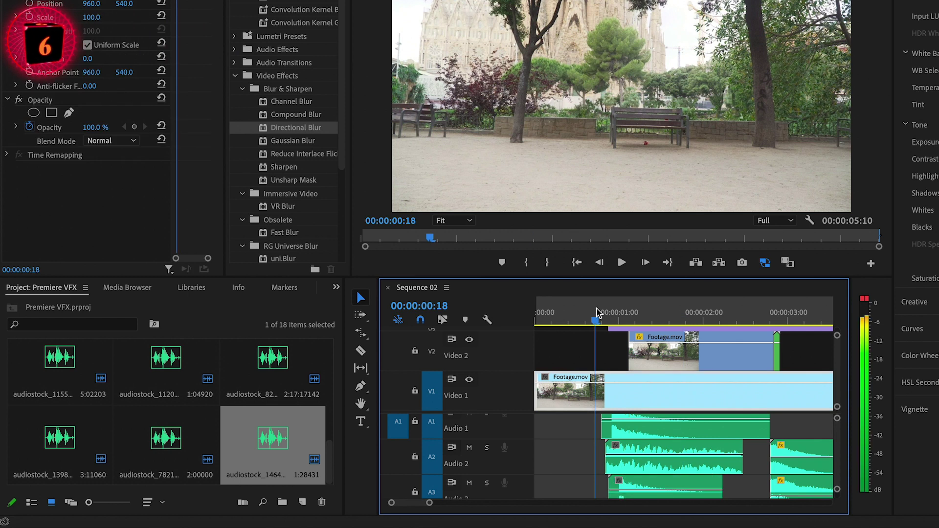
key(space)
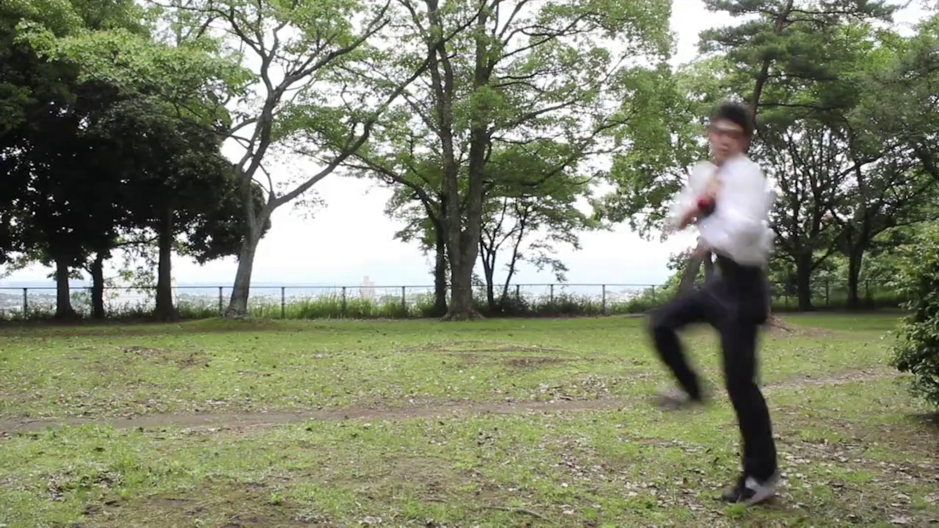